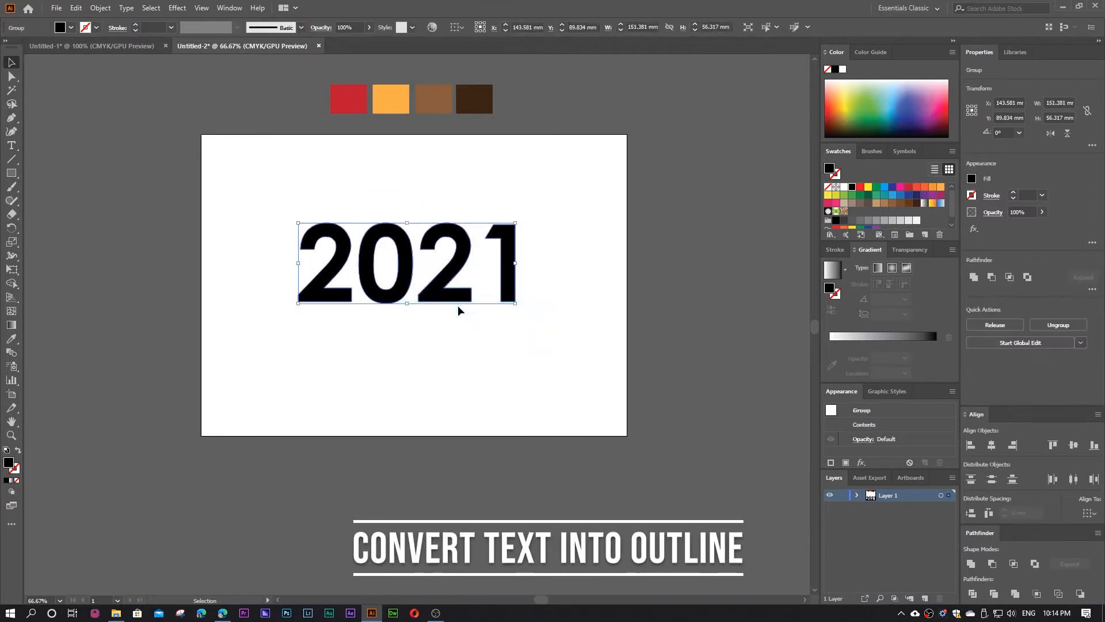
Step: Enlarge the outlined 2021 text to about 162 mm wide and fill it with the red palette sample
drag(515, 303, 531, 310)
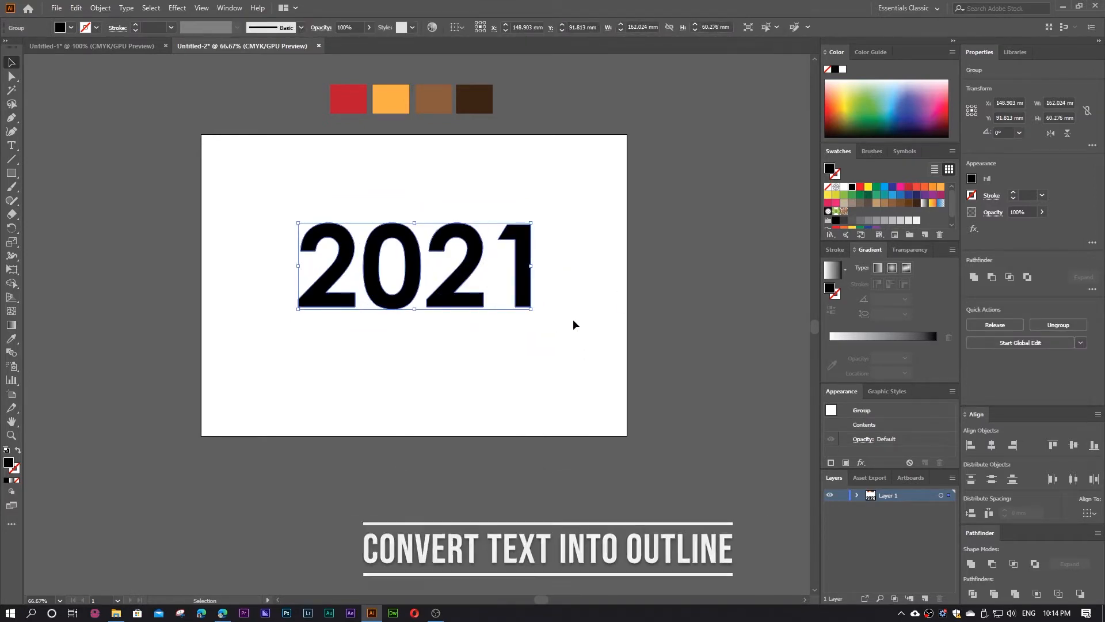
key(i)
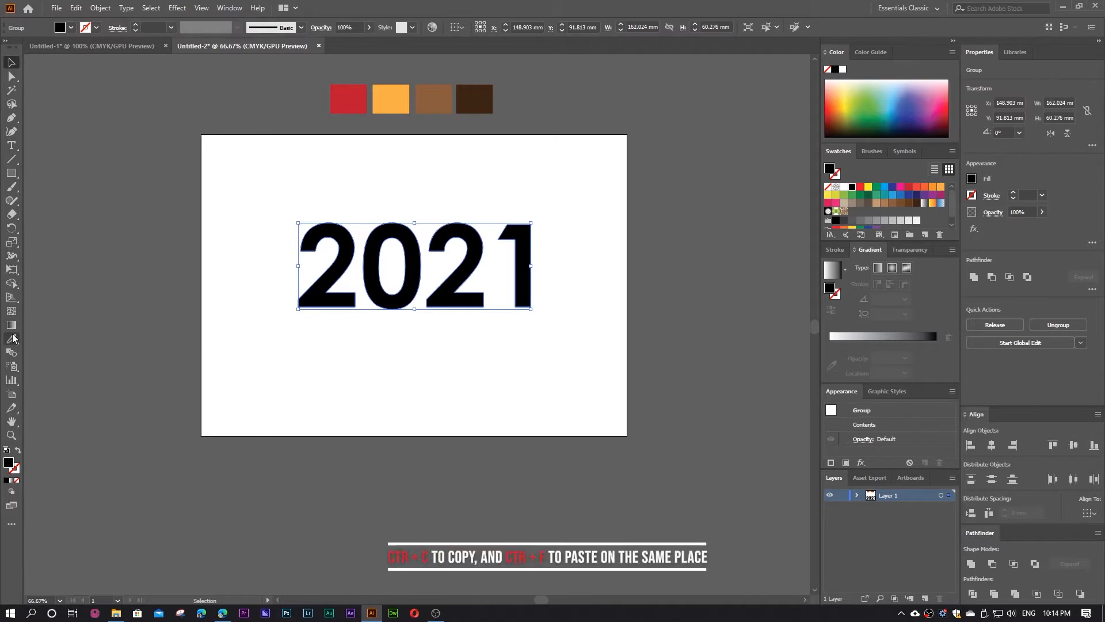
click(349, 99)
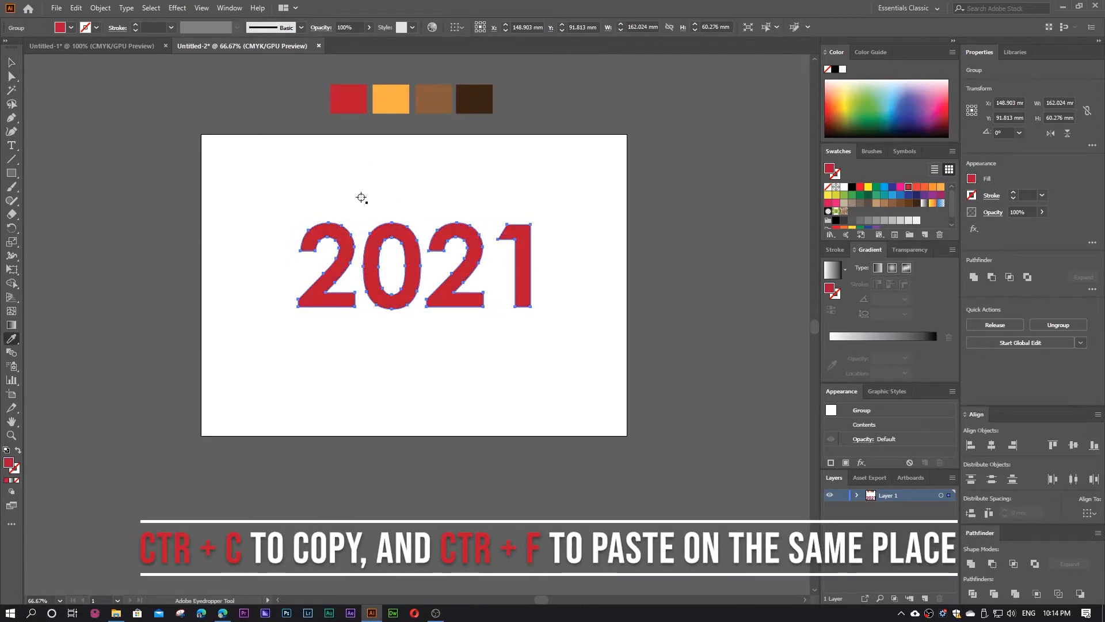
Step: Paste a copy of the red 2021 in front in place, giving it a white stroke and no fill
key(ctrl+c)
key(ctrl+f)
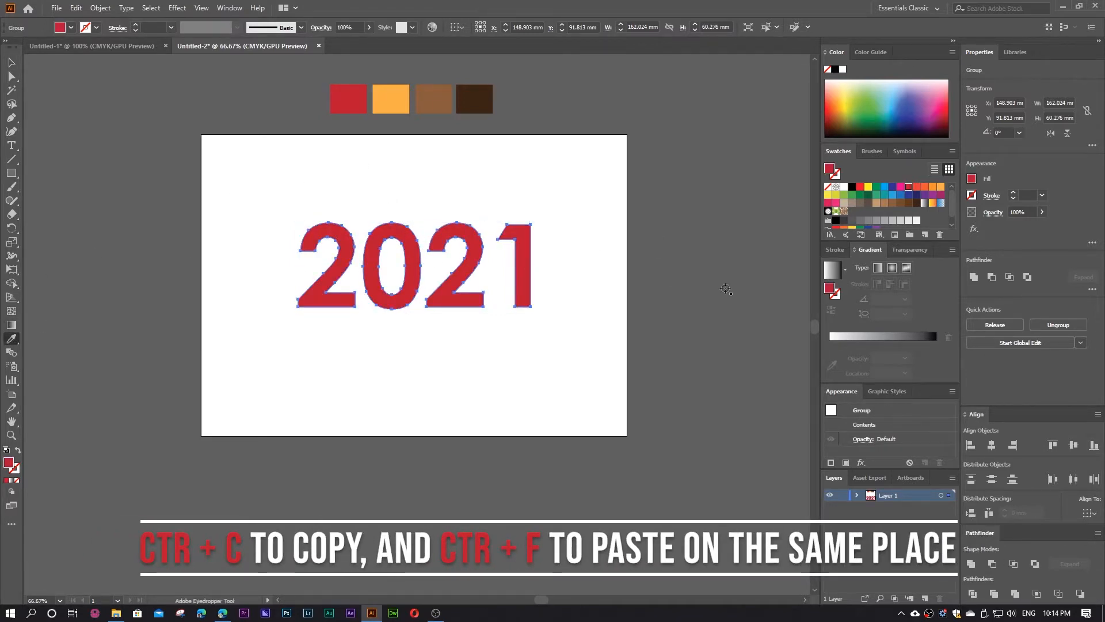
click(974, 195)
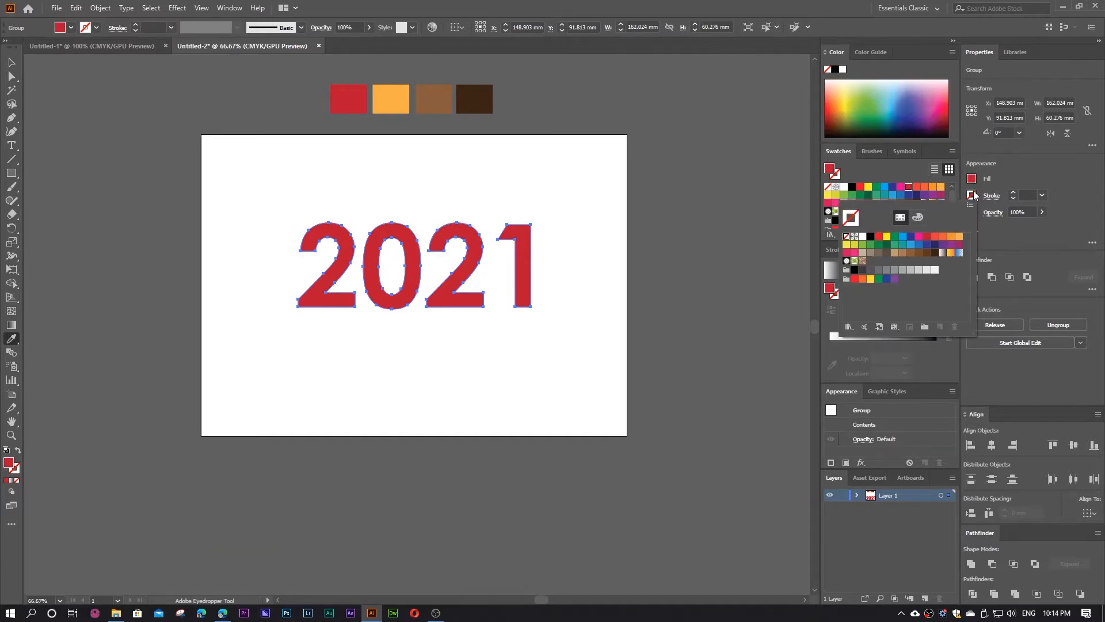
click(863, 236)
click(971, 179)
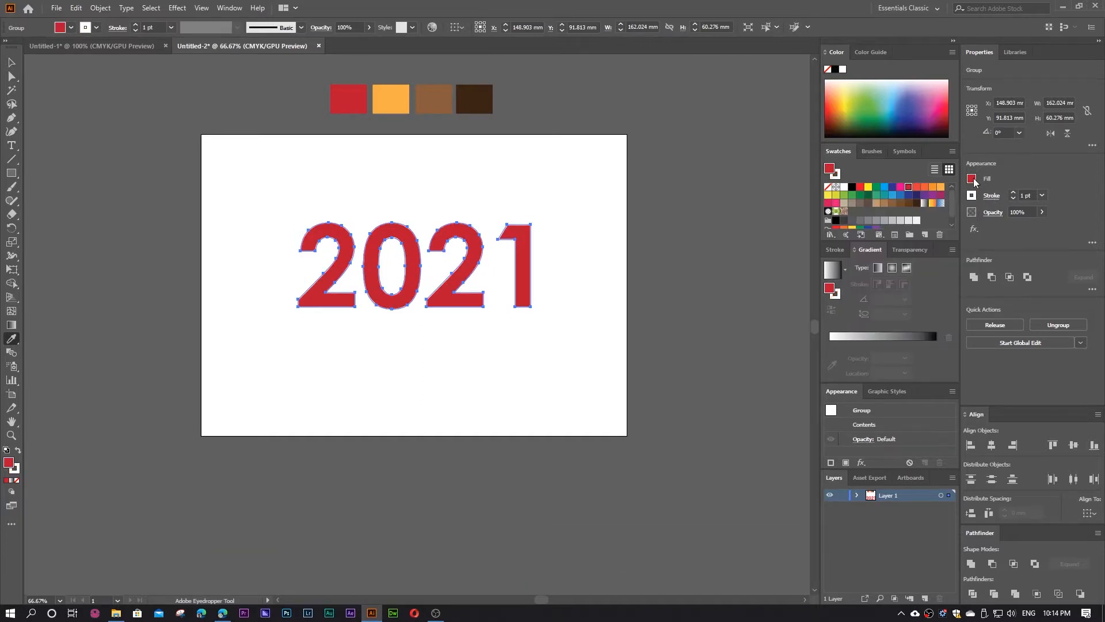
click(971, 180)
click(846, 220)
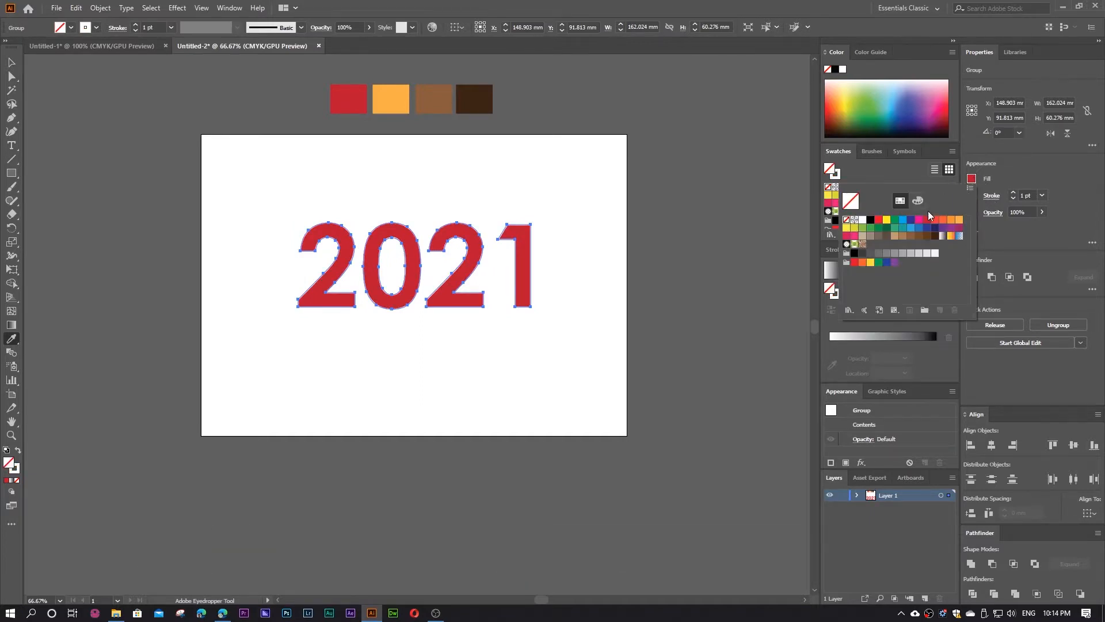
click(1022, 173)
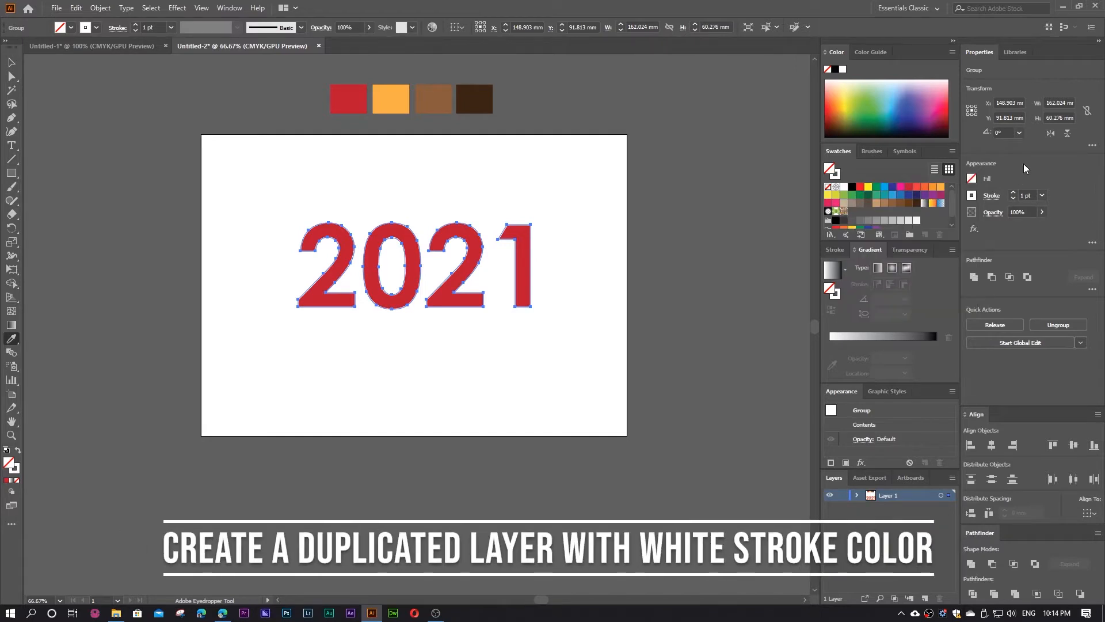
Step: Set the stroke weight of the white-outlined 2021 copy to 7 pt and deselect it
click(1014, 192)
click(1013, 193)
click(1013, 193)
click(1013, 193)
click(1013, 193)
click(1013, 193)
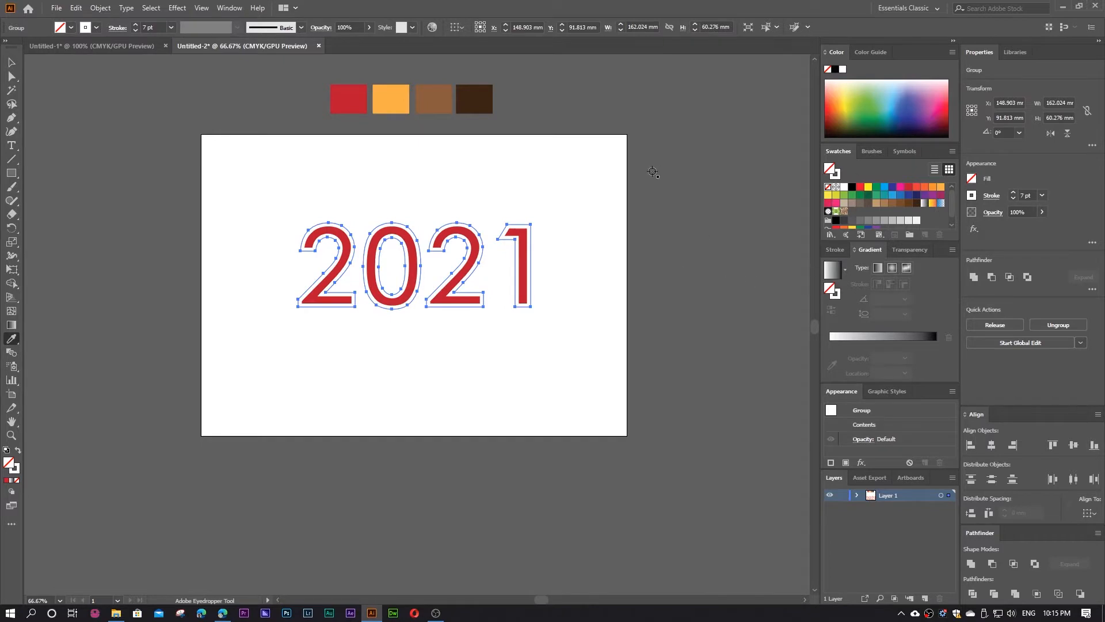
key(v)
click(556, 175)
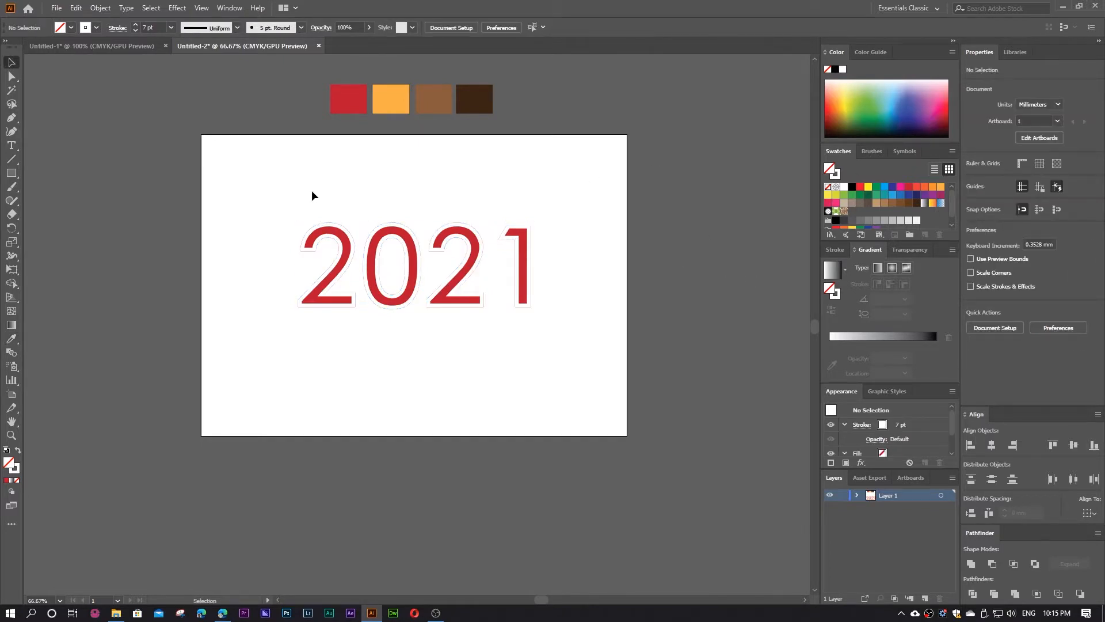
Step: Draw a 297 × 210 mm rectangle covering the whole artboard and remove its stroke
key(m)
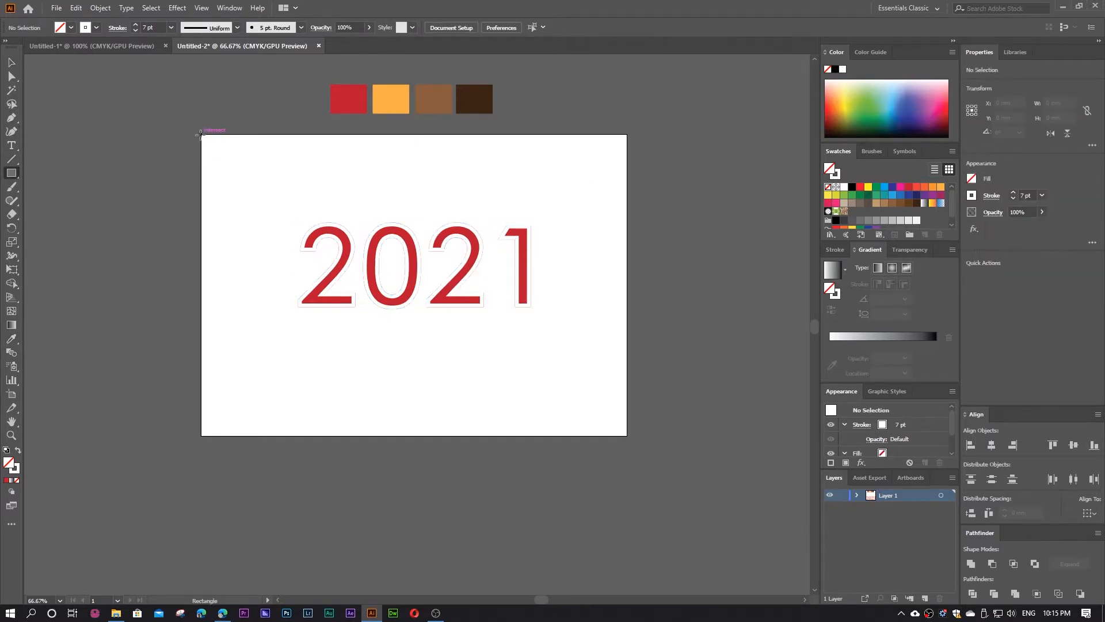
drag(199, 135, 627, 436)
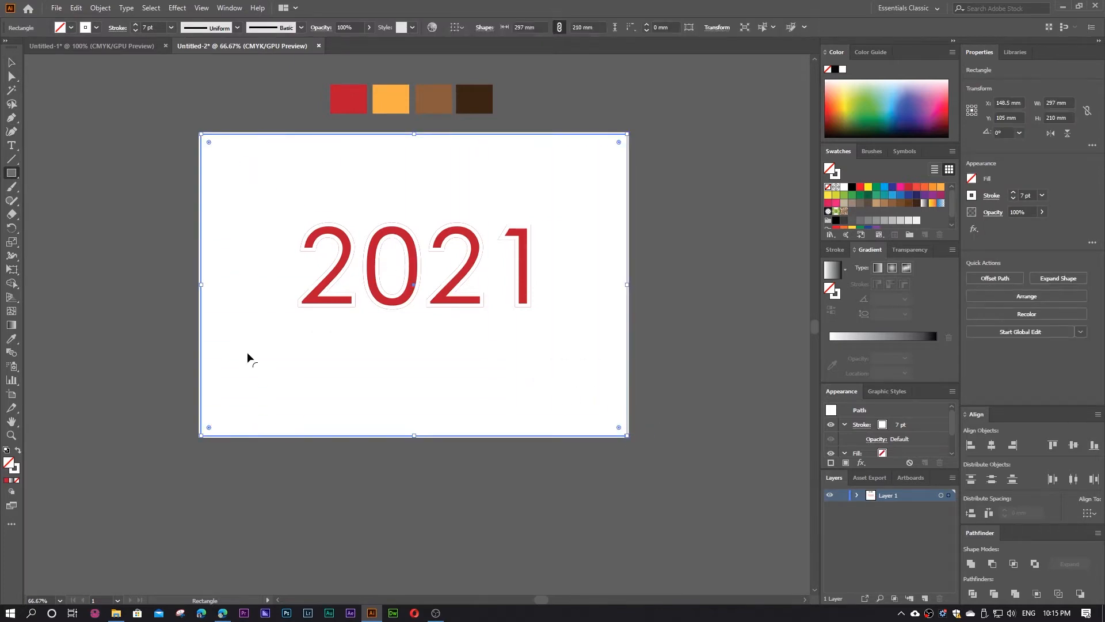
click(972, 194)
click(846, 236)
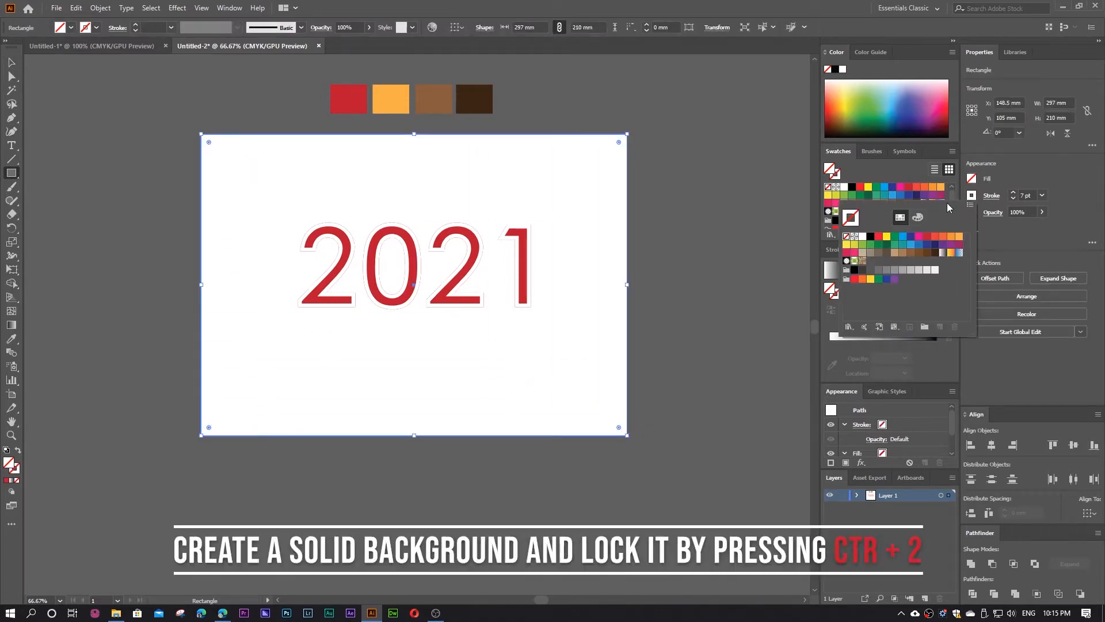
Step: Fill the artboard-sized rectangle with the orange palette sample
click(975, 178)
click(976, 178)
click(976, 179)
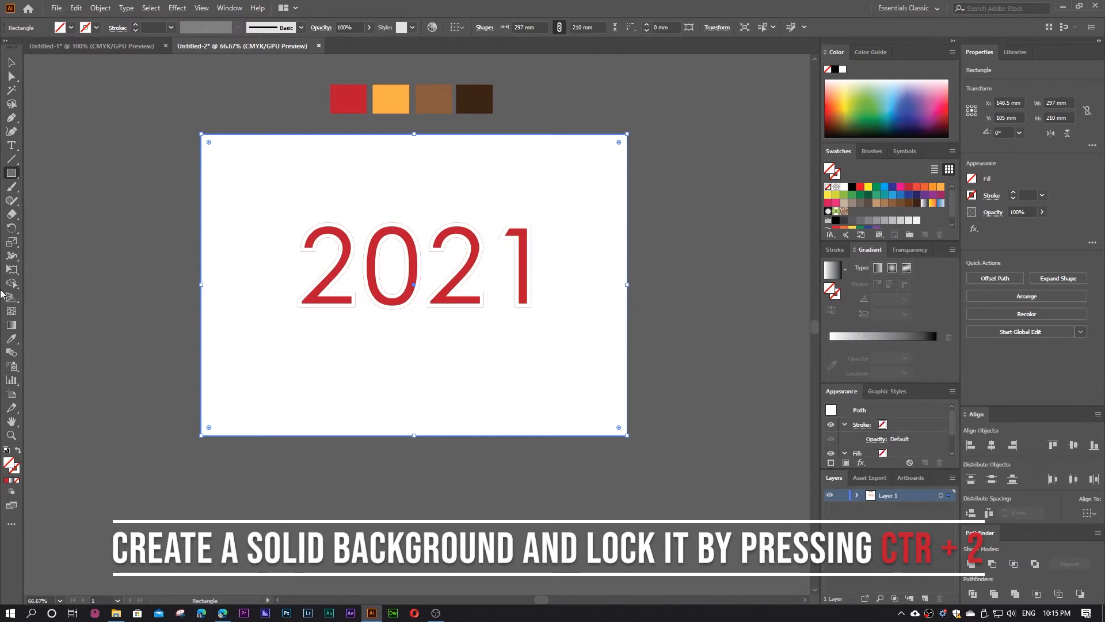
click(12, 338)
click(388, 92)
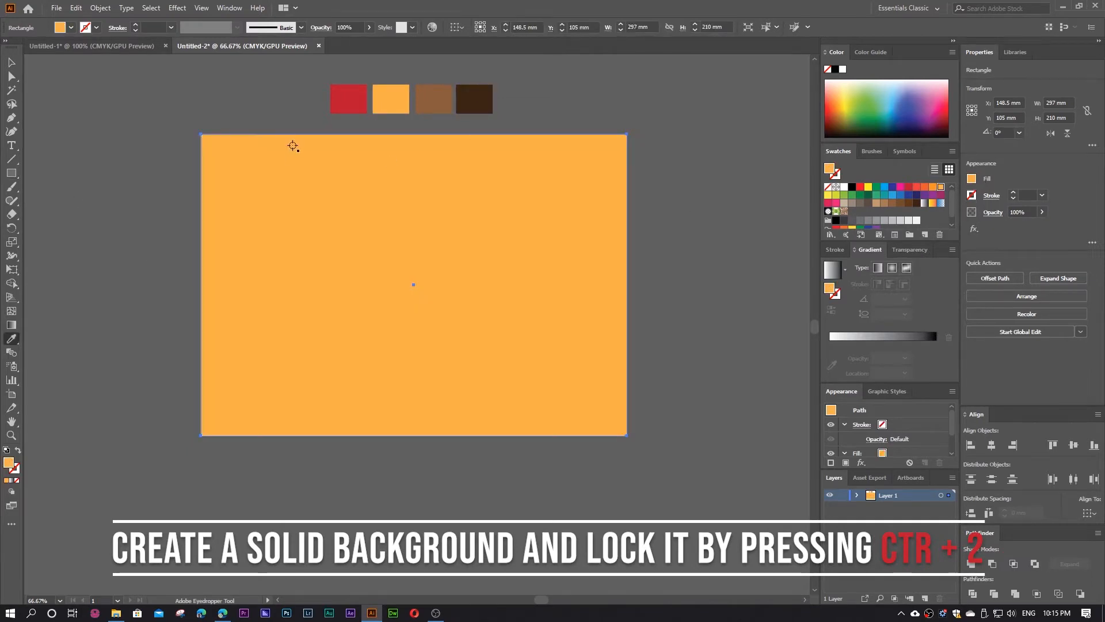
Step: Send the orange background rectangle behind both 2021 texts and lock it
right_click(509, 191)
mouse_move(605, 382)
click(674, 408)
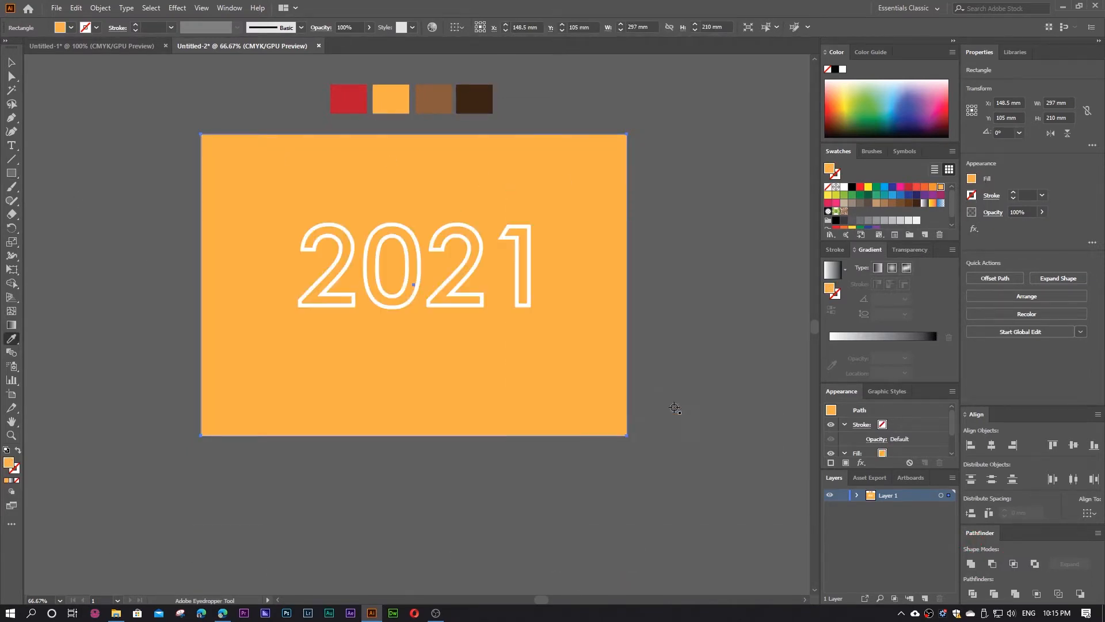
right_click(573, 180)
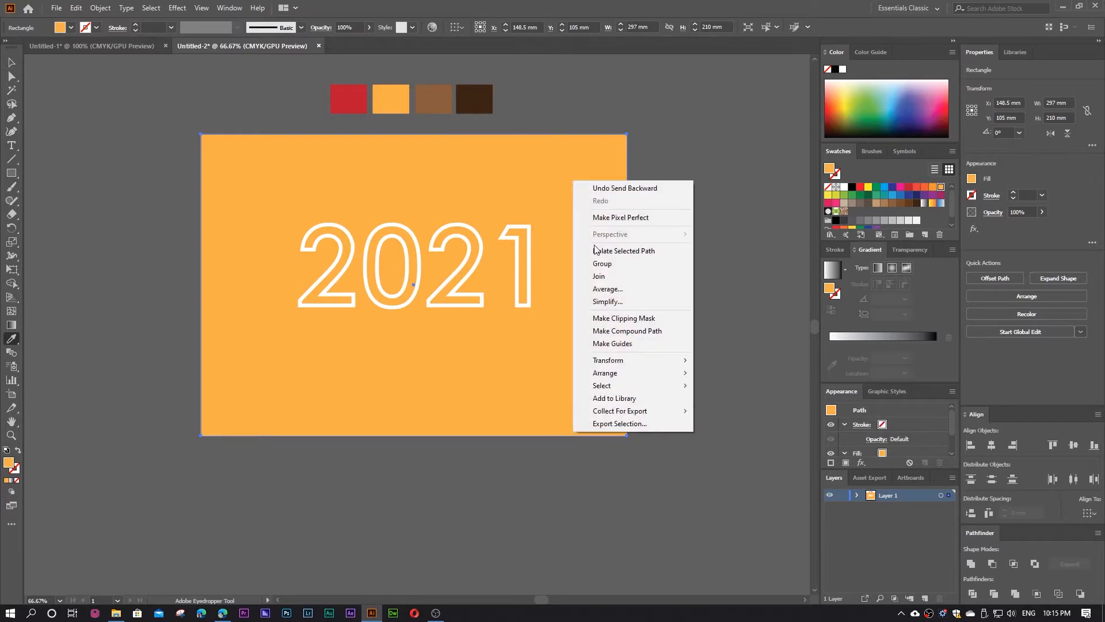
mouse_move(666, 374)
click(747, 408)
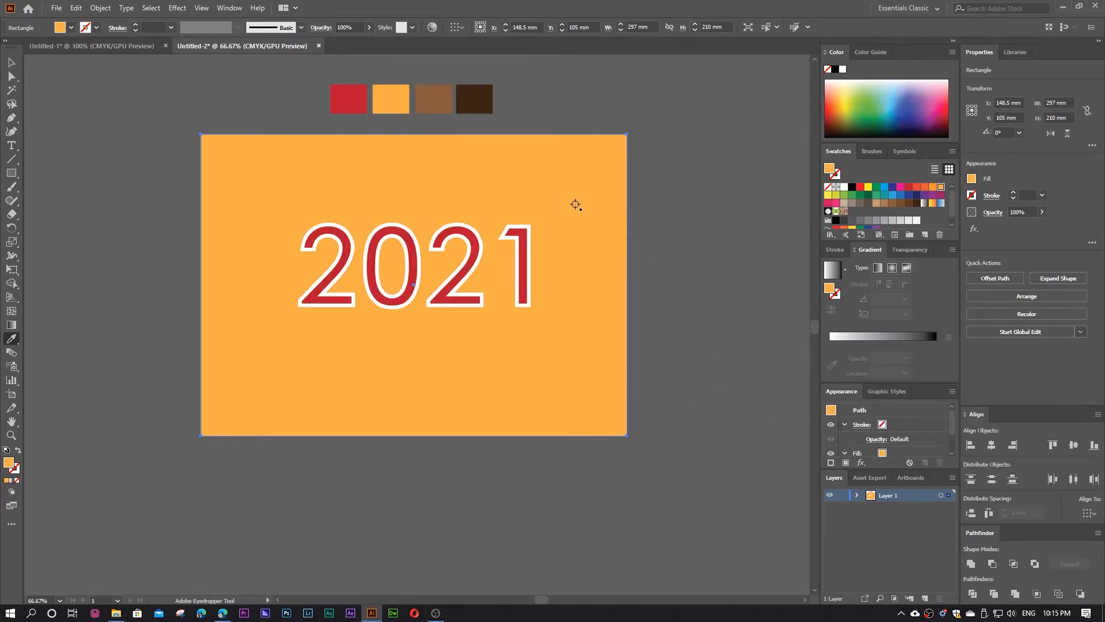
key(ctrl+shift+a)
key(v)
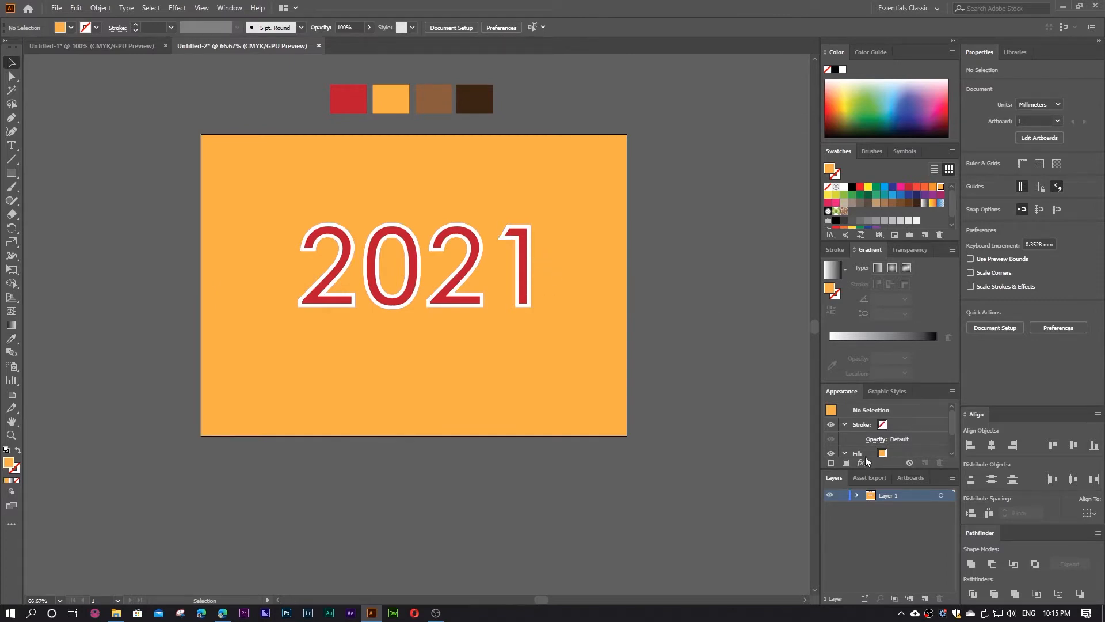
Step: Hide the white-outlined group in Layer 1 and paste a copy of the red 2021 text in front in place
click(857, 495)
click(830, 507)
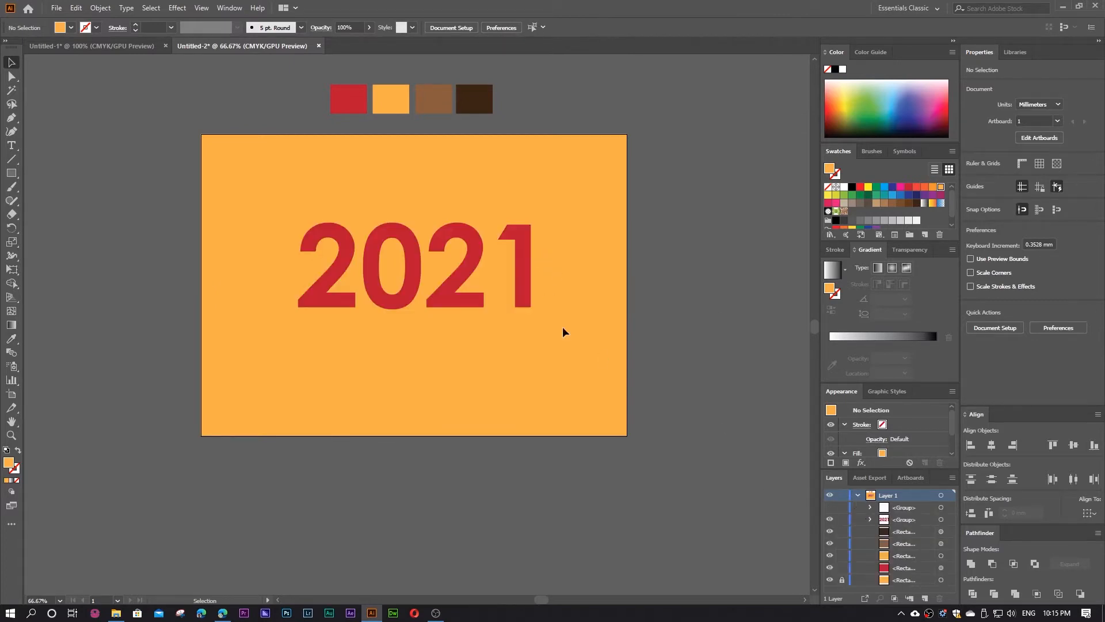
click(473, 271)
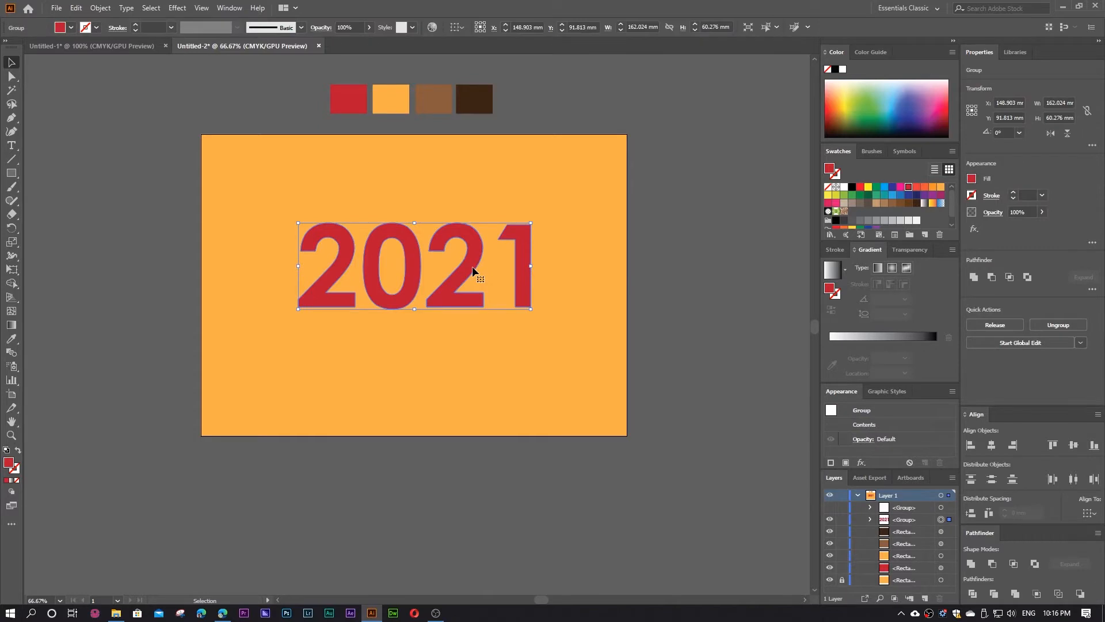
key(a)
key(ctrl+c)
key(ctrl+f)
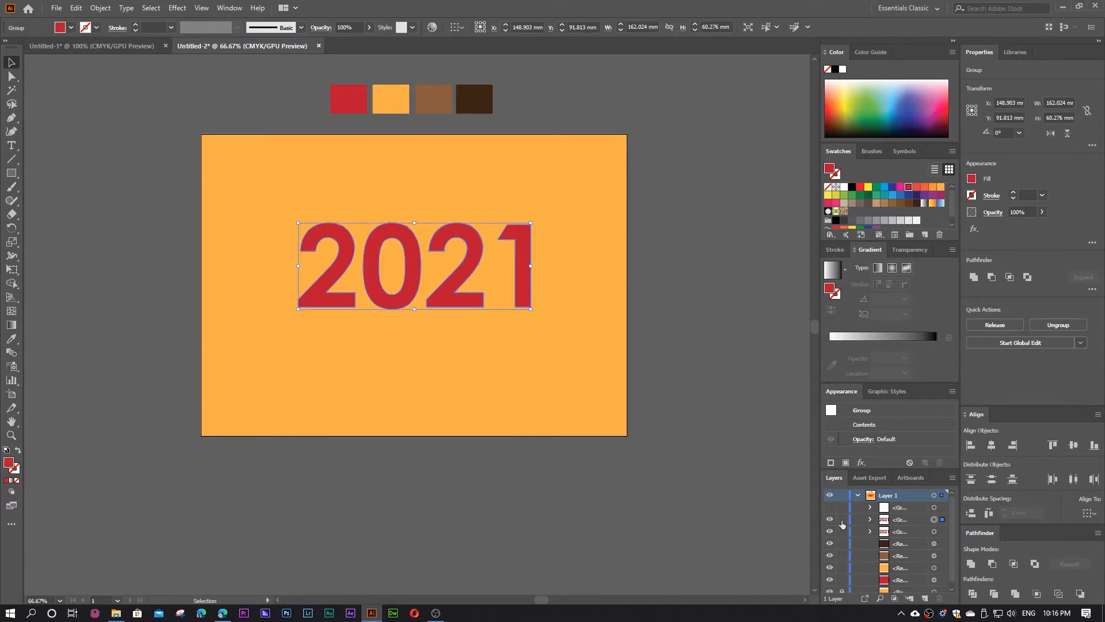
Step: Rename the upper red 2021 group as "Top - Main"
click(879, 520)
drag(820, 511, 753, 515)
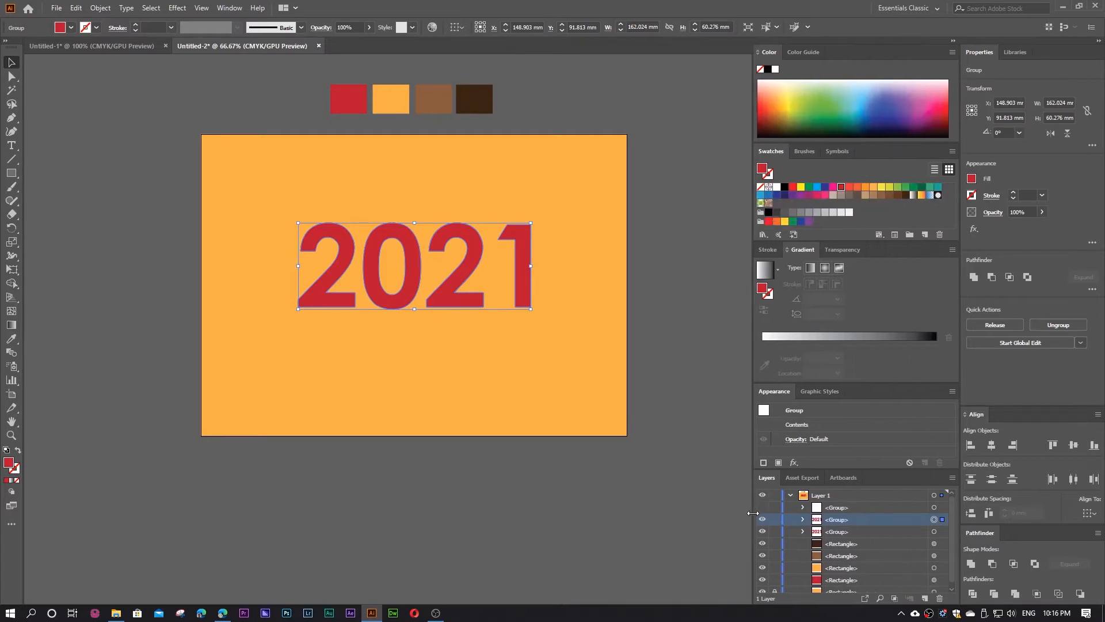
double_click(835, 521)
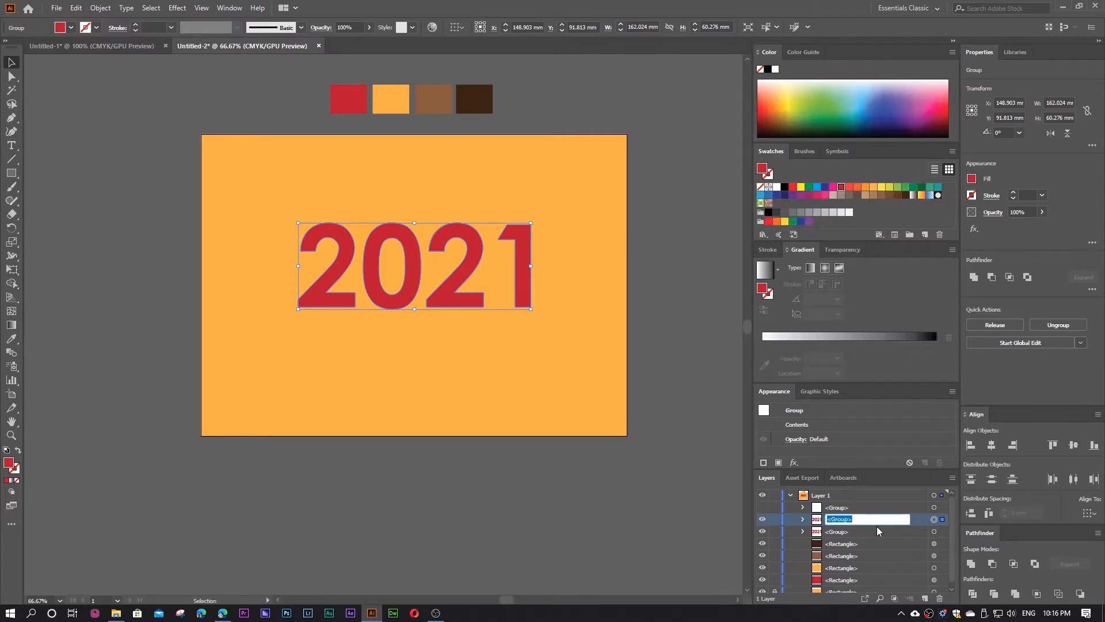
text(tOp - Main)
key(Return)
Step: Hide Top - Main and fill the red 2021 group beneath it with the lighter brown palette sample
click(840, 533)
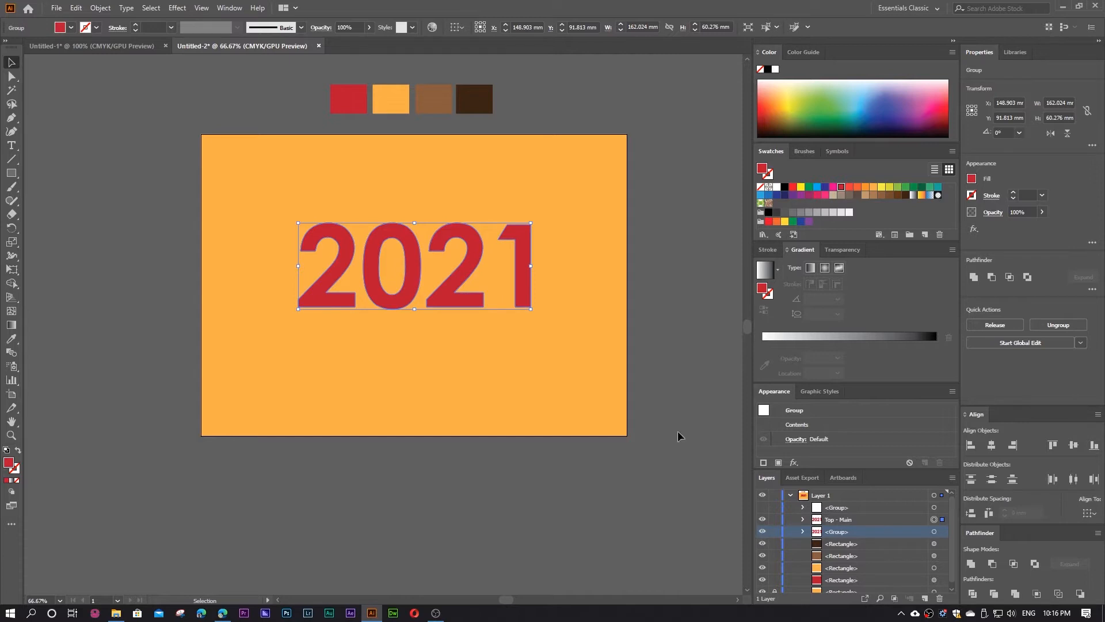
click(762, 519)
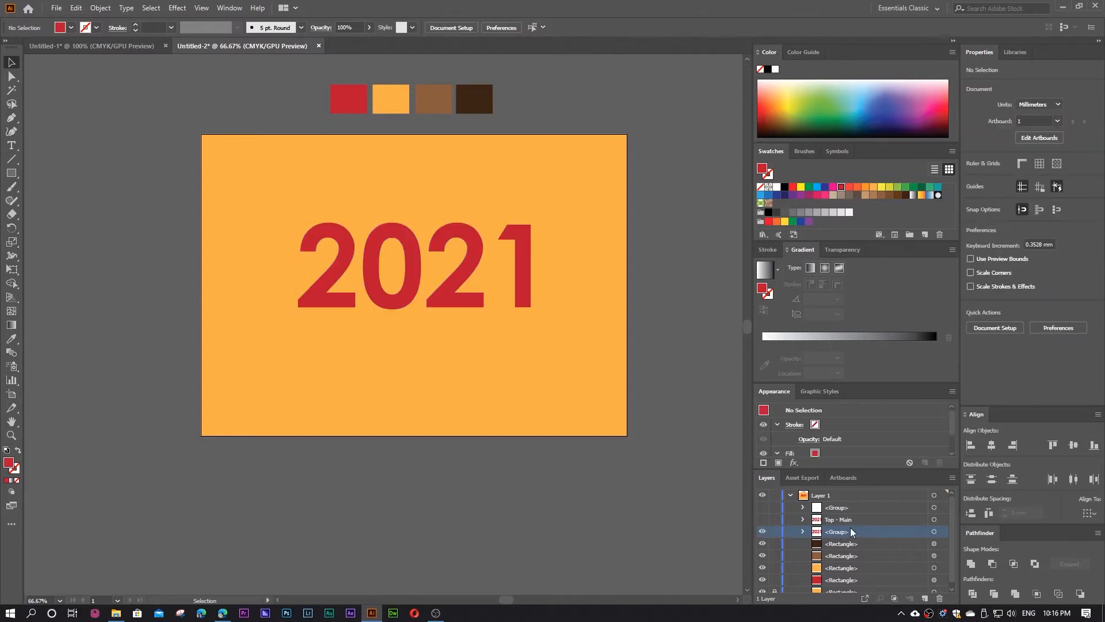
click(933, 532)
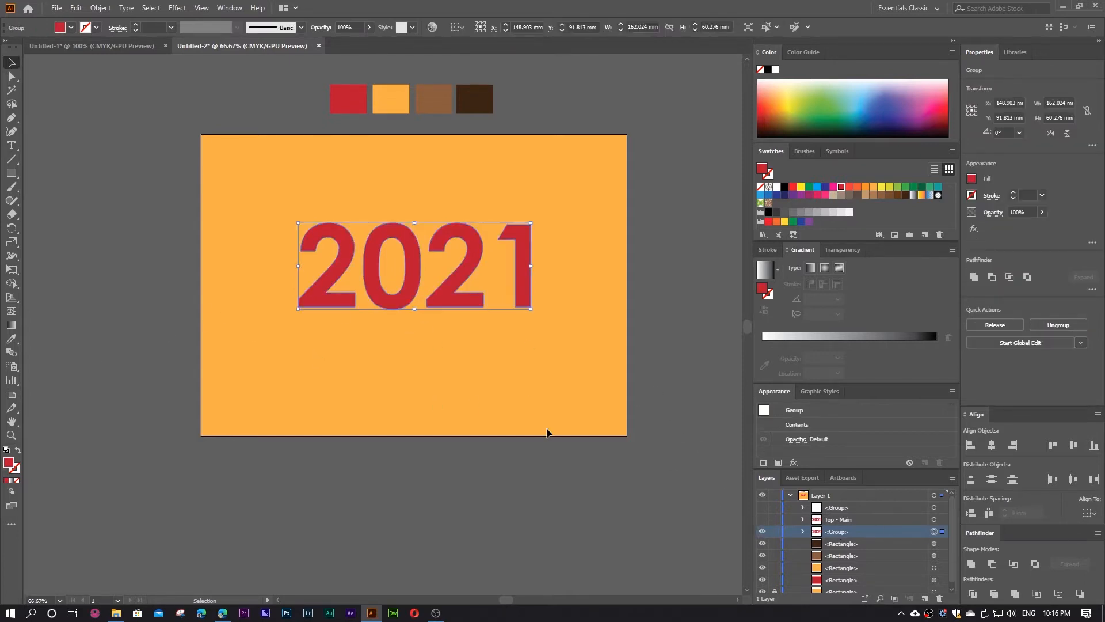
click(11, 338)
click(434, 99)
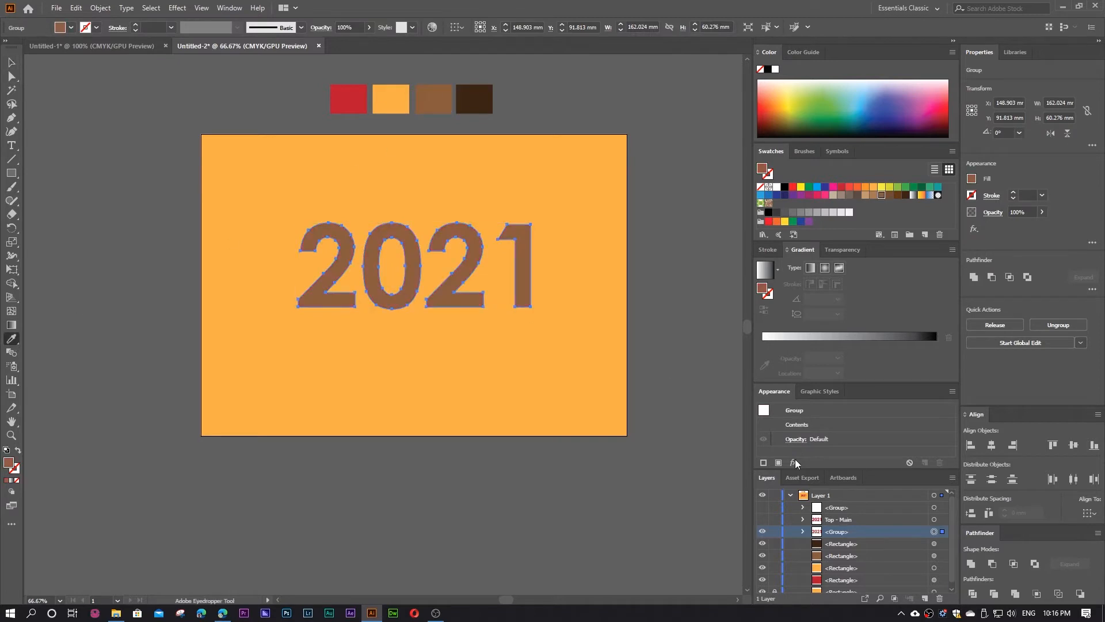
Step: Rename the brown 2021 group as "3D - 1"
double_click(839, 531)
text(3D)
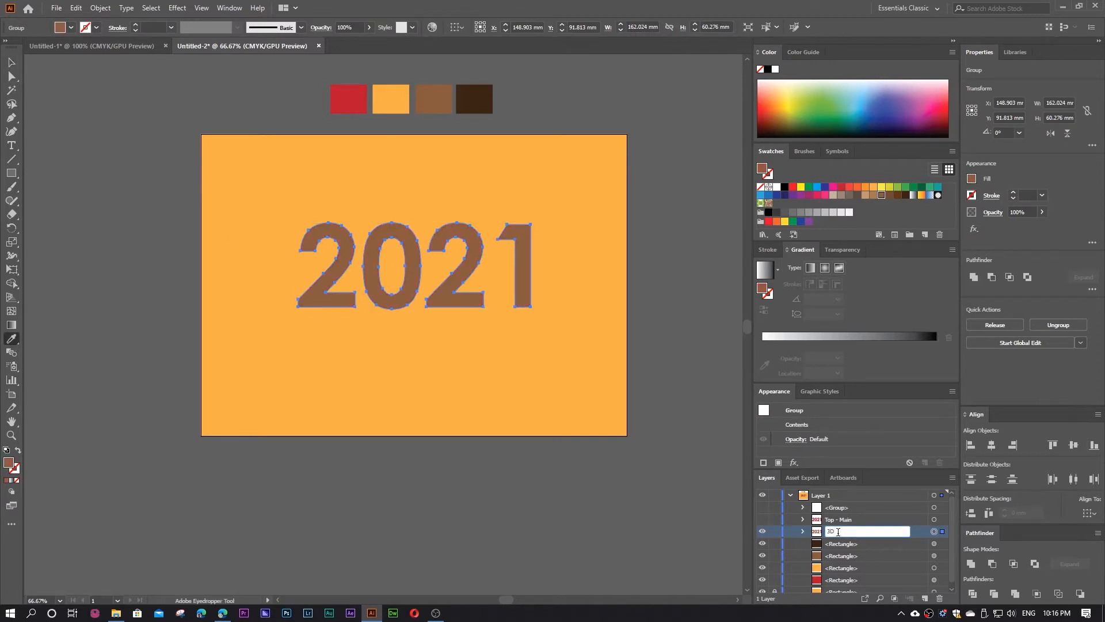
text( - 1)
key(Return)
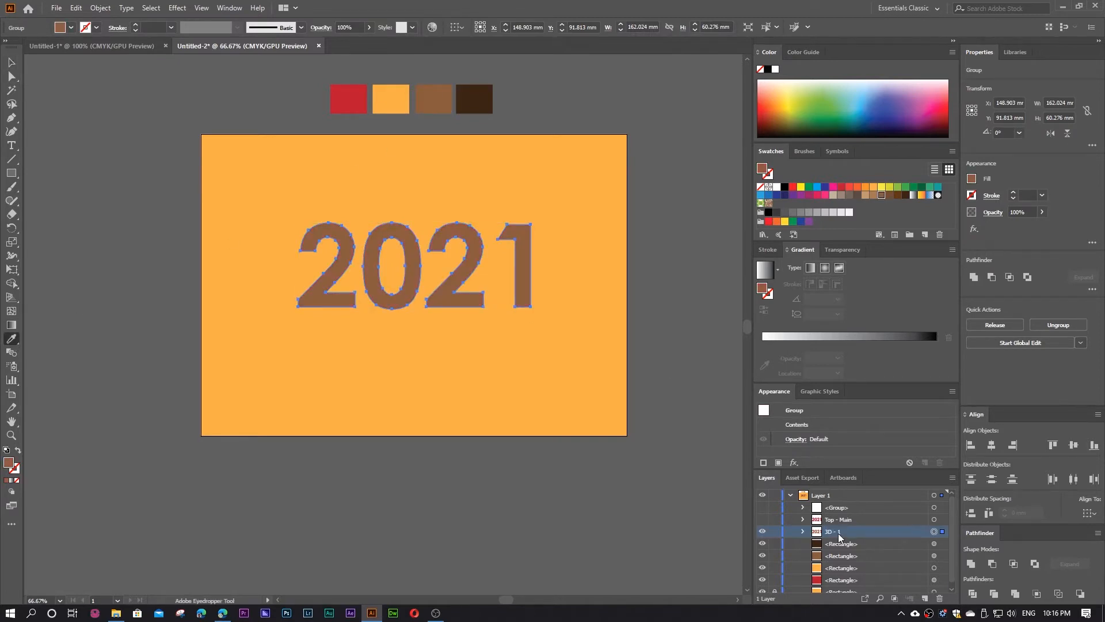
Step: Paste a copy of 3D - 1 behind it in place and rename the lower group as "3D - 2"
key(ctrl+c)
key(ctrl+b)
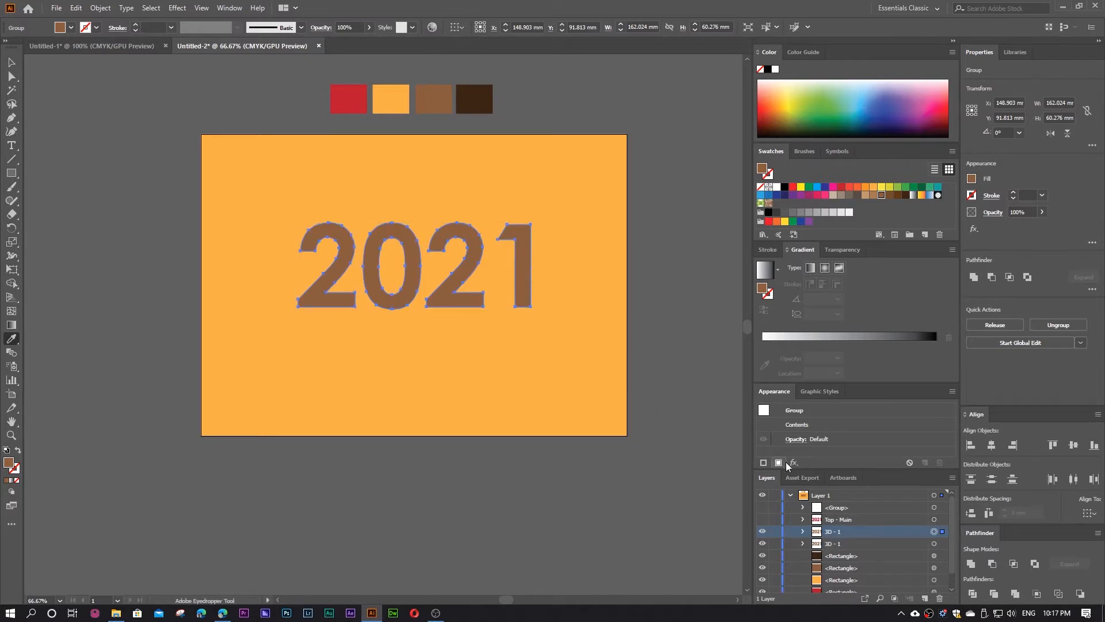
double_click(838, 544)
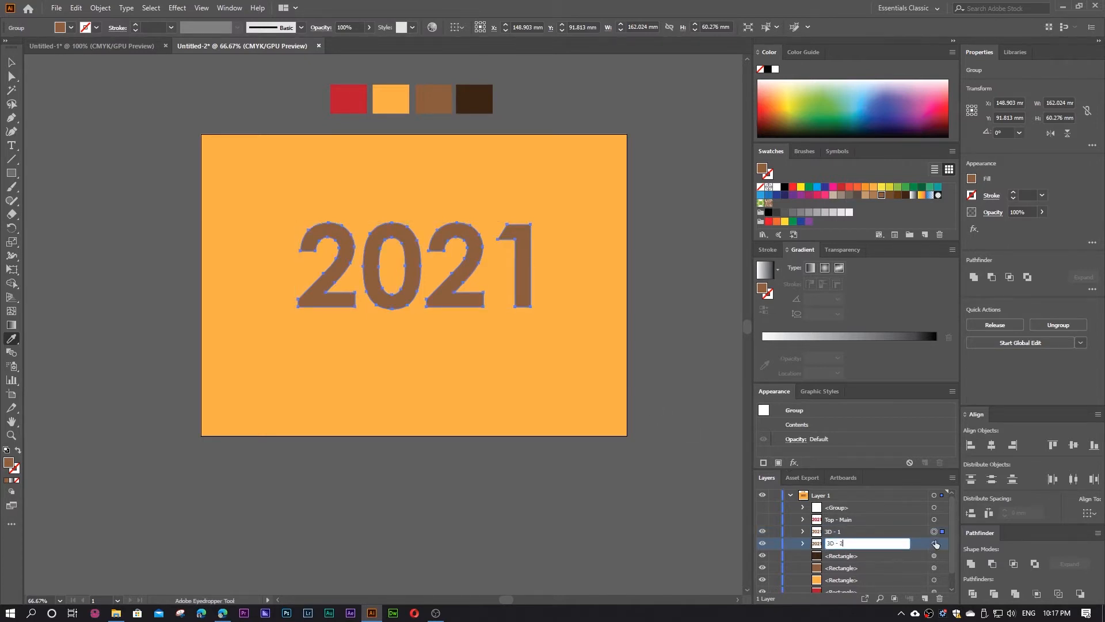
key(Return)
Step: Offset the 3D - 2 group about 2.8 mm to the left and 4.2 mm down from 3D - 1
key(Down)
key(Down)
key(Down)
key(Down)
key(Down)
key(Down)
key(Down)
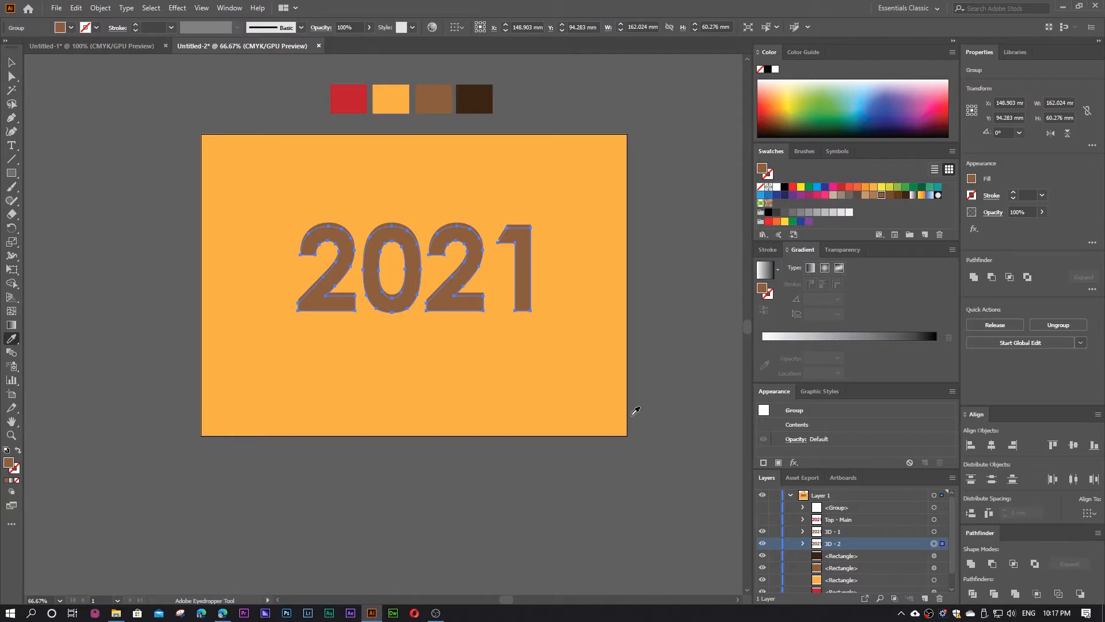
key(Left)
key(Left)
key(Left)
key(Left)
key(Left)
key(Left)
key(Left)
key(Left)
key(Down)
key(Down)
key(Down)
key(Down)
key(Down)
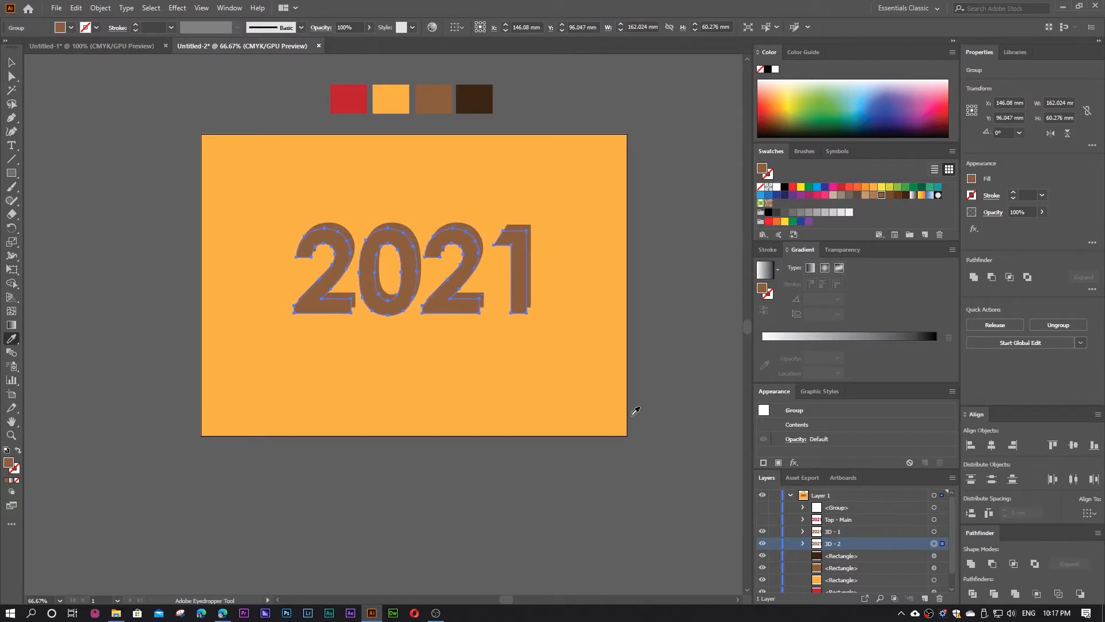
key(v)
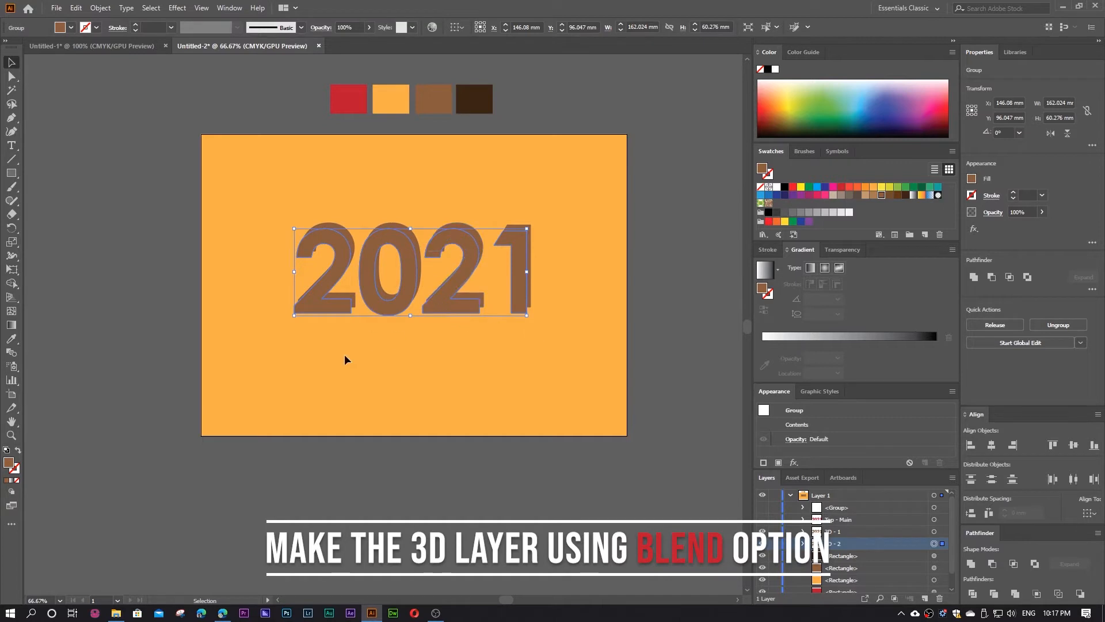
Step: Shift the 3D - 2 group about 0.9 mm further left and 1.4 mm further down
drag(324, 310, 321, 312)
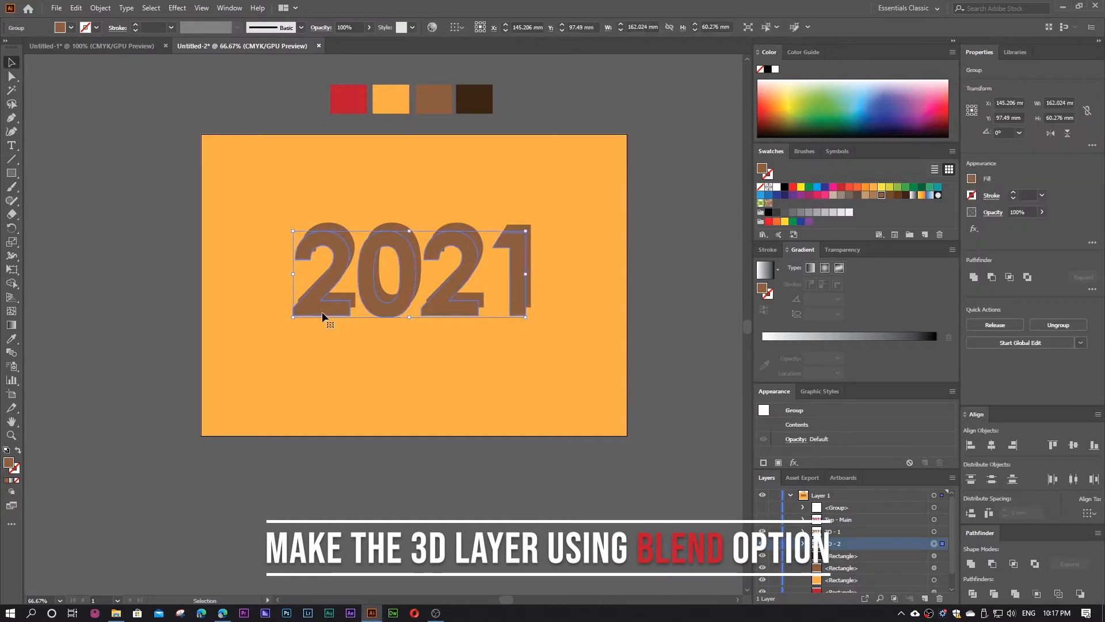
click(401, 341)
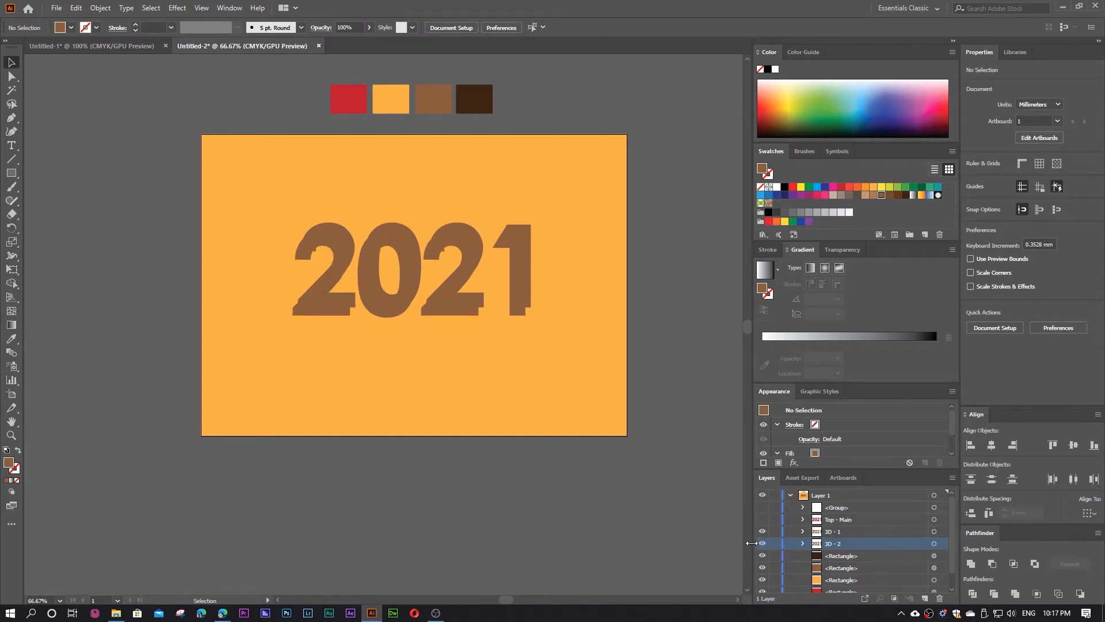
Step: Set the blend options for the 3D - 1 and 3D - 2 groups to Specified Steps with a value of 100
click(868, 533)
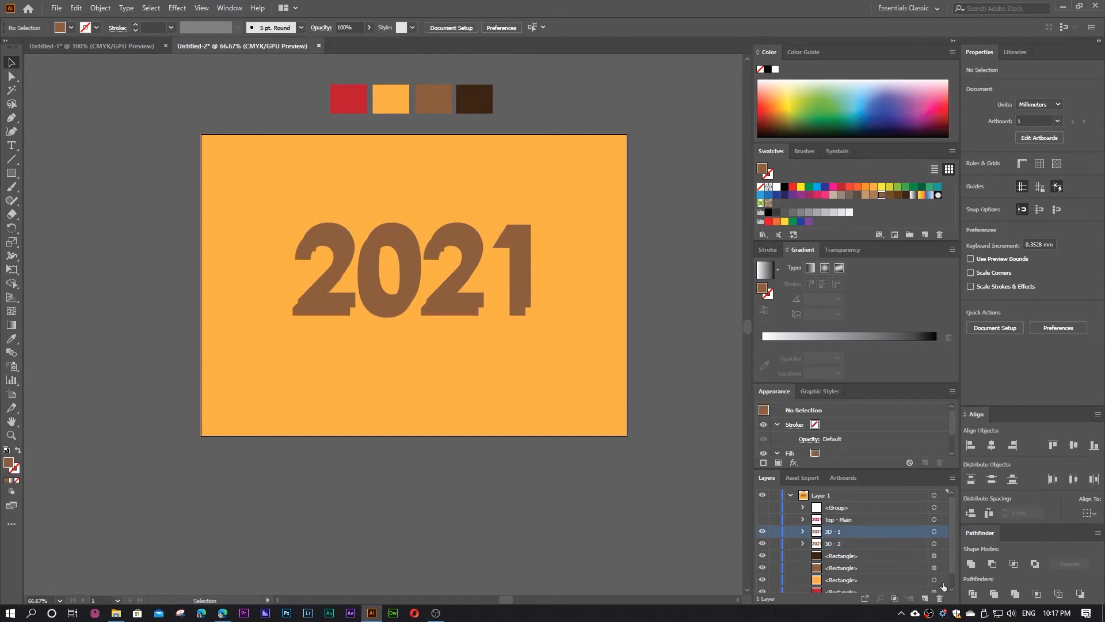
click(934, 532)
shift+click(935, 544)
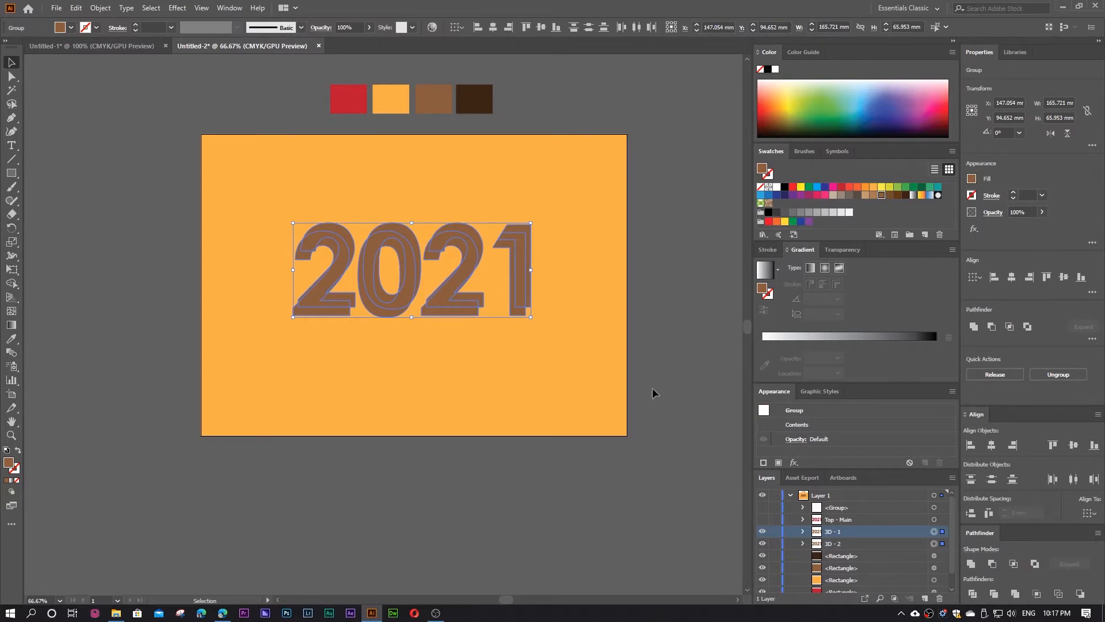
click(100, 9)
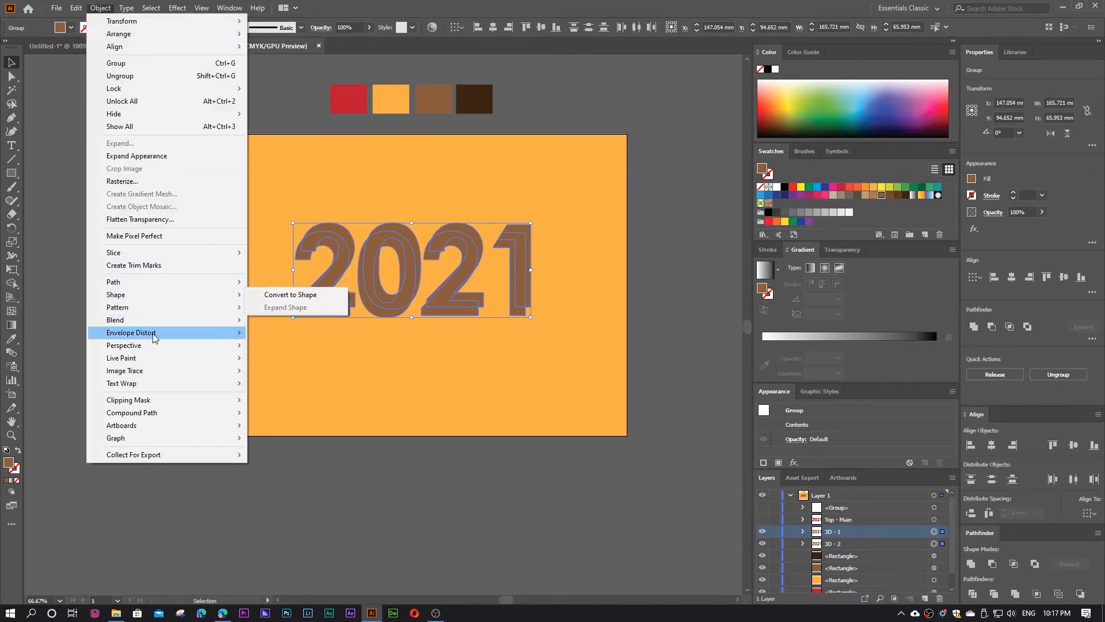
mouse_move(233, 320)
click(288, 349)
drag(787, 188, 541, 154)
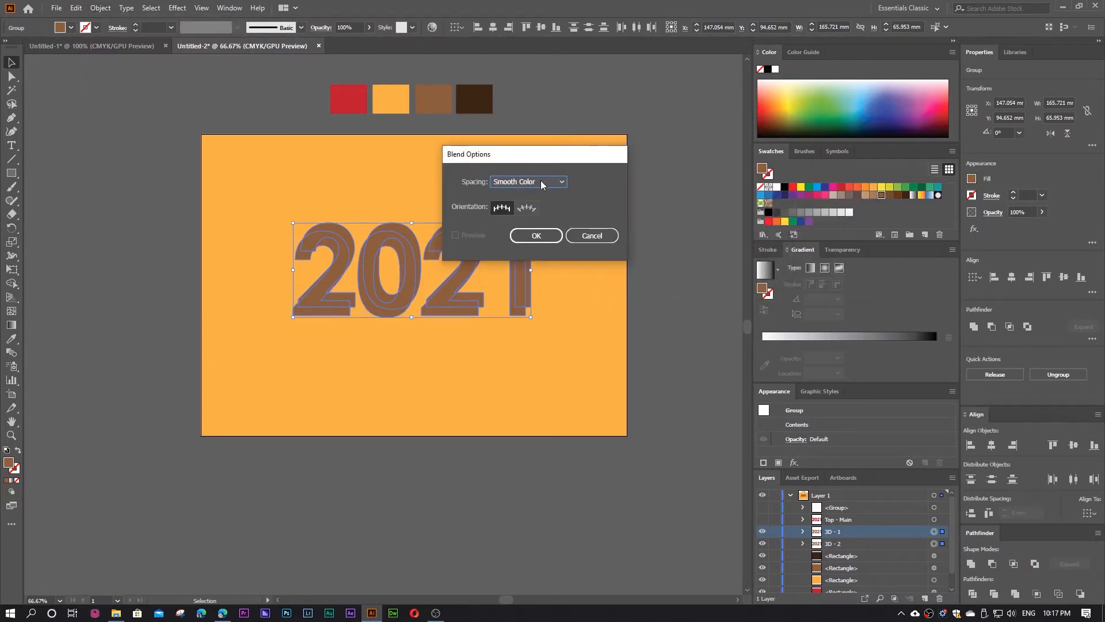
text(10)
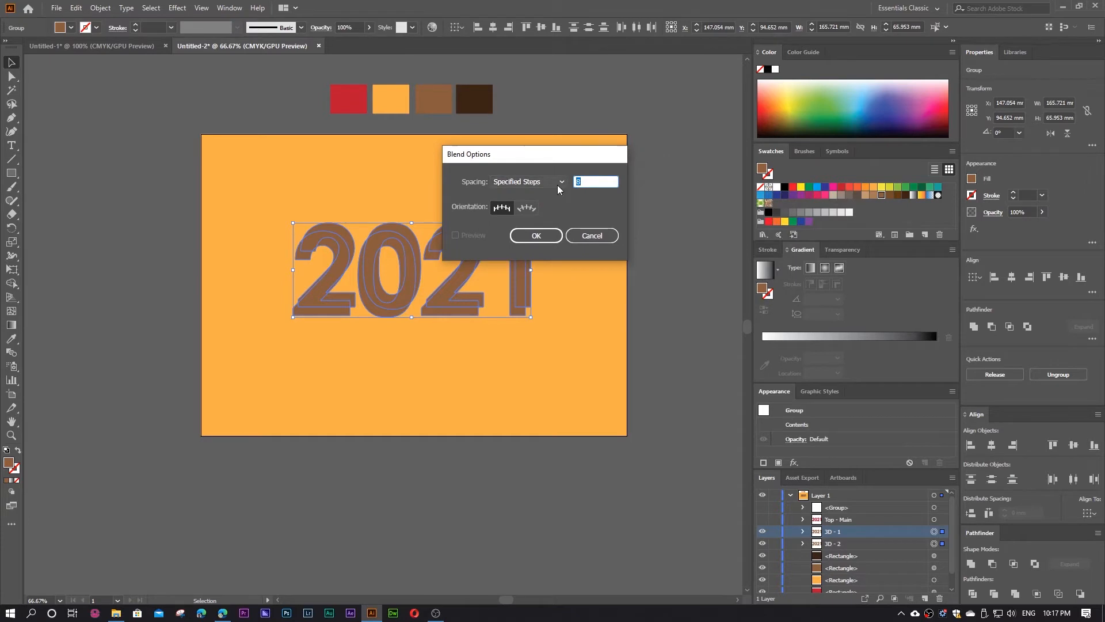
key(Return)
Step: Make a blend from the 3D - 1 and 3D - 2 groups and deselect it
click(100, 7)
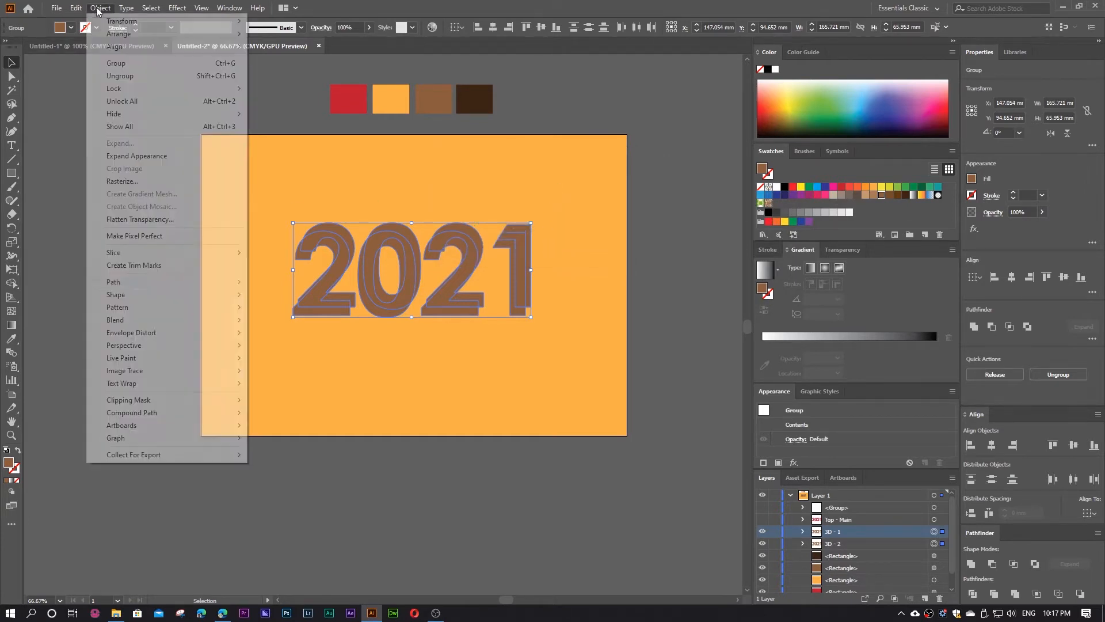
mouse_move(179, 316)
click(271, 320)
click(595, 361)
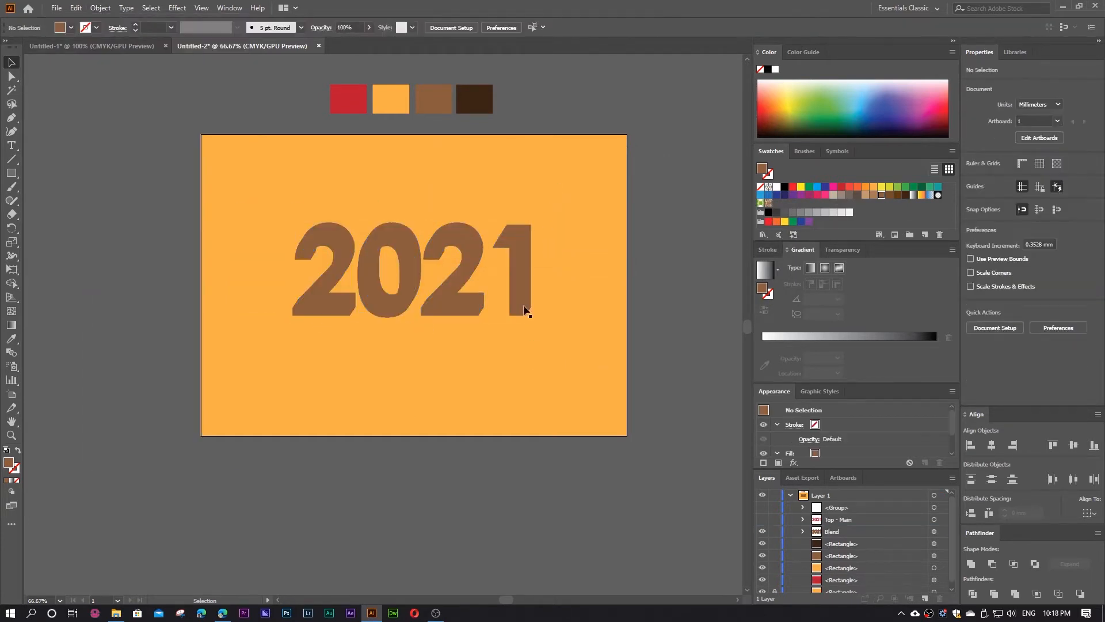
Step: Show Top - Main and toggle the visibility of the white group and the blend to check the layering
click(762, 519)
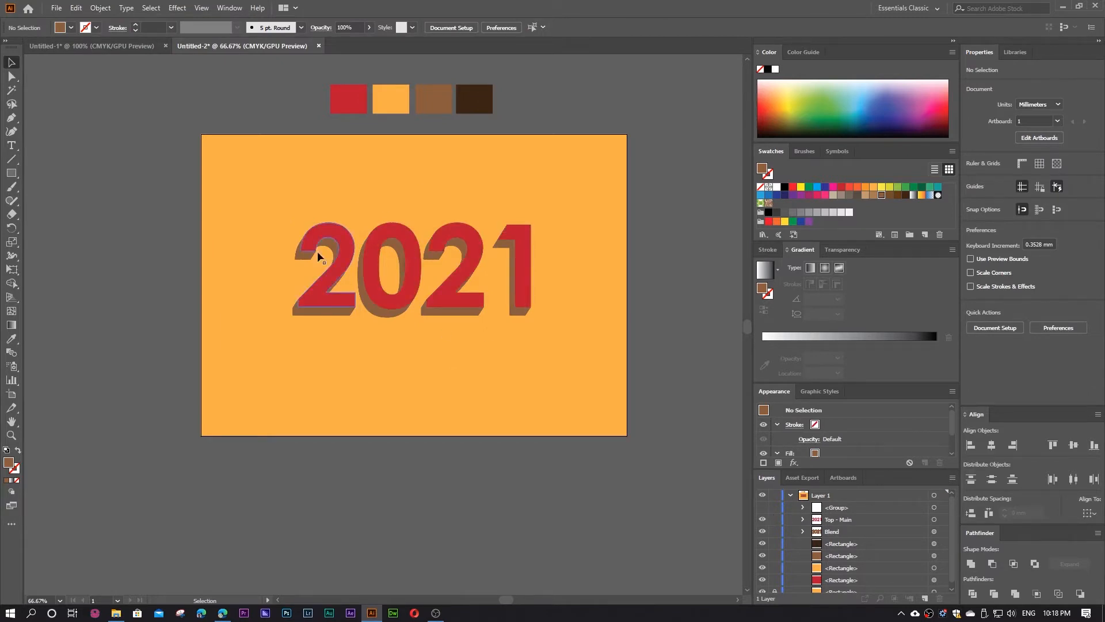
click(761, 507)
click(761, 507)
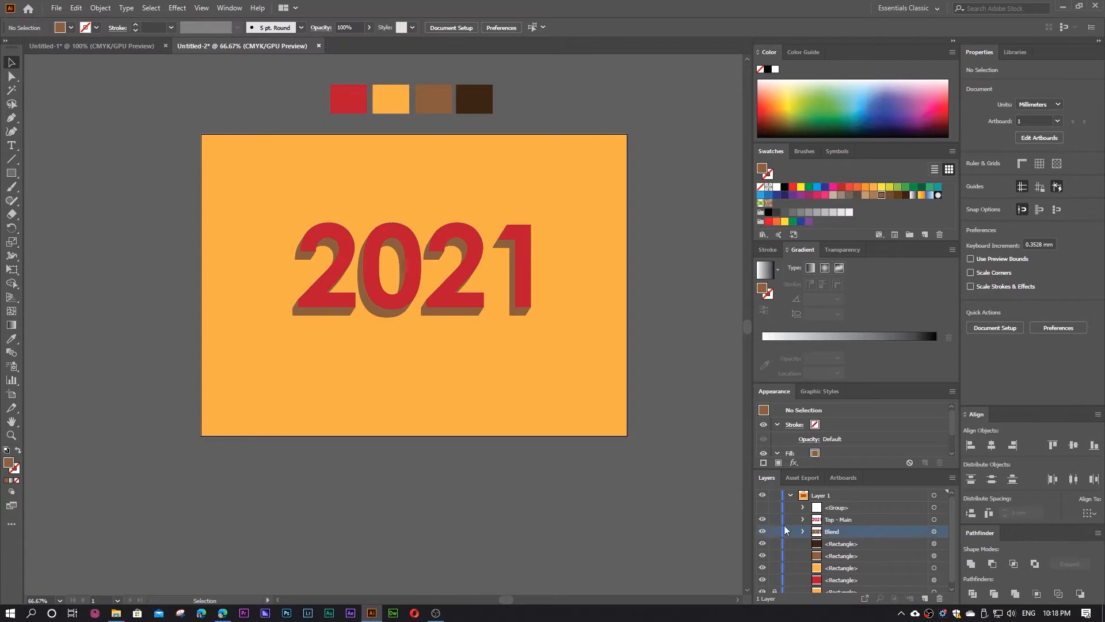
click(763, 530)
click(763, 531)
Step: Paste a copy of 3D - 2 in place and move it out of the blend to directly beneath it
click(802, 530)
click(855, 531)
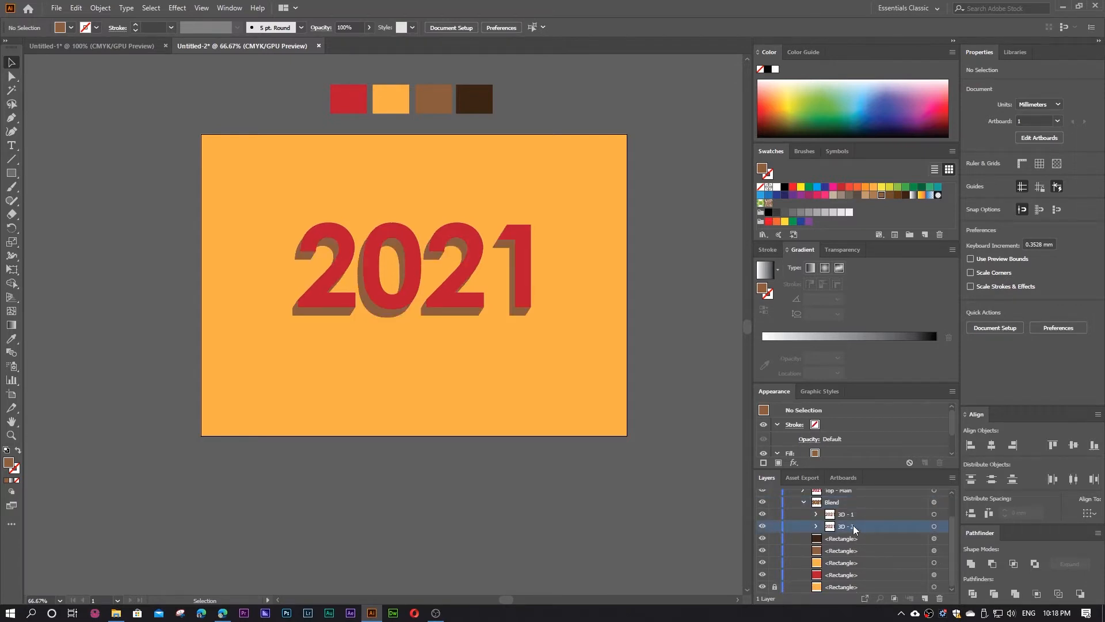
click(934, 526)
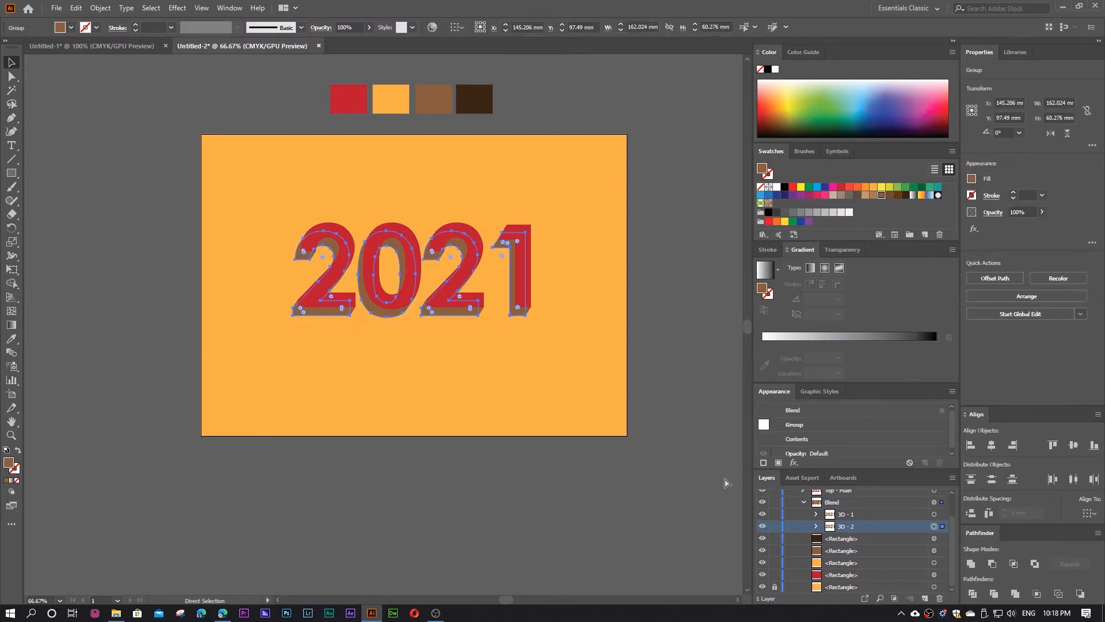
key(ctrl+f)
click(873, 538)
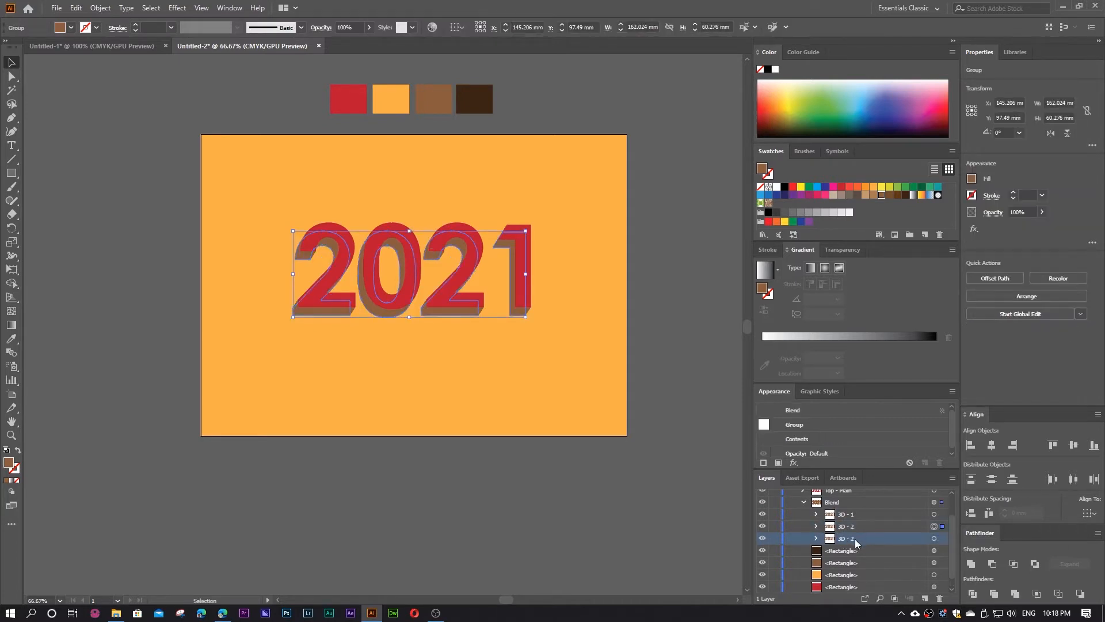
mouse_move(856, 540)
mouse_down()
mouse_move(847, 497)
mouse_move(839, 535)
mouse_up()
click(804, 515)
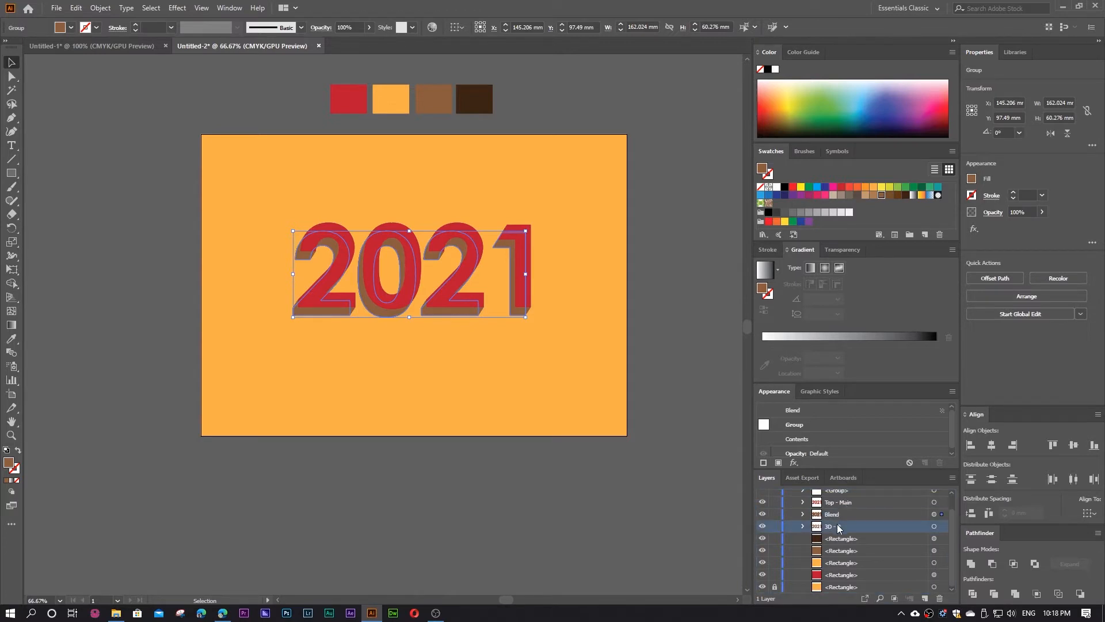
Step: Rename the copied 3D - 2 group beneath the blend as "Shadow - 1"
double_click(837, 523)
text(Shadow - )
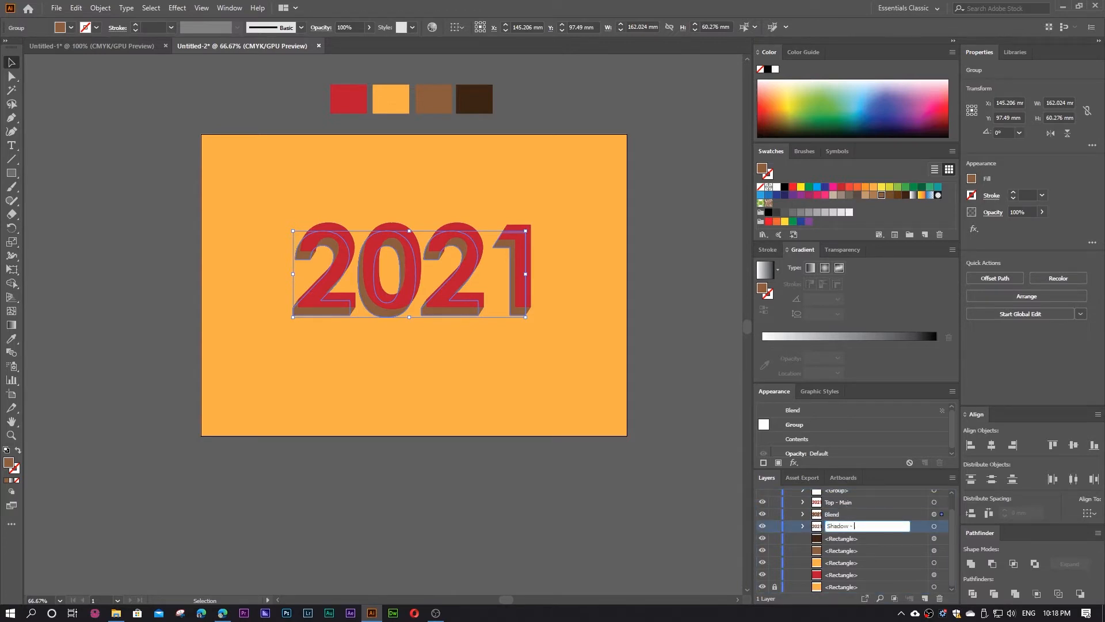
text(1)
key(Return)
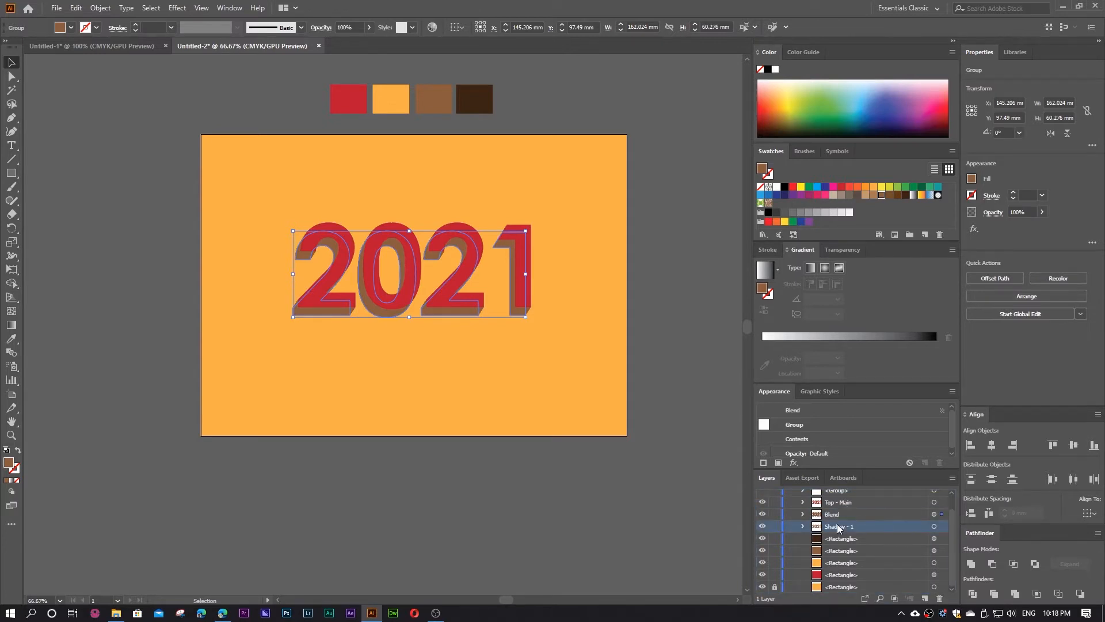
Step: Hide the blend and Top - Main, and fill Shadow - 1 with the dark brown palette sample
click(762, 514)
click(763, 502)
click(445, 316)
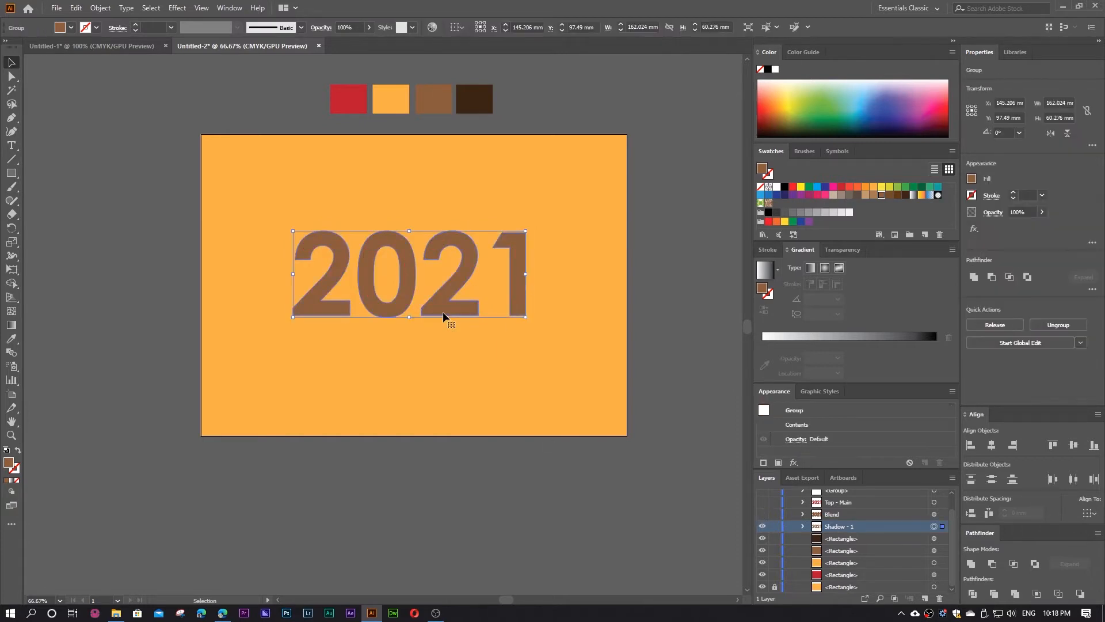
key(i)
click(474, 99)
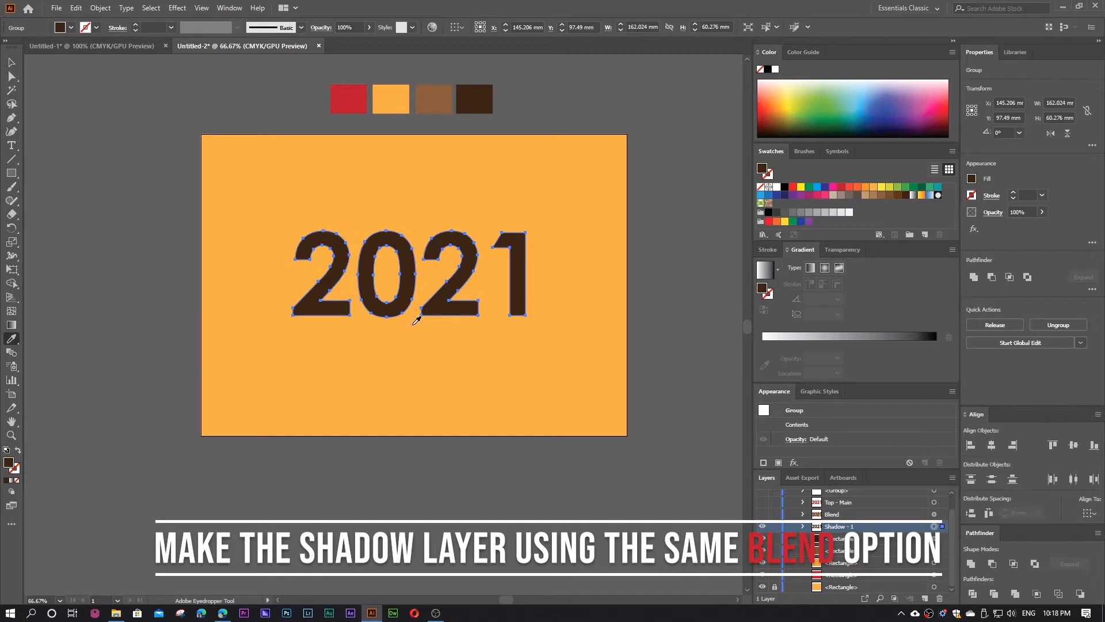
Step: Paste a copy of Shadow - 1 in place and rename the lower group as "Shadow - 2"
key(ctrl+c)
key(ctrl+f)
double_click(862, 539)
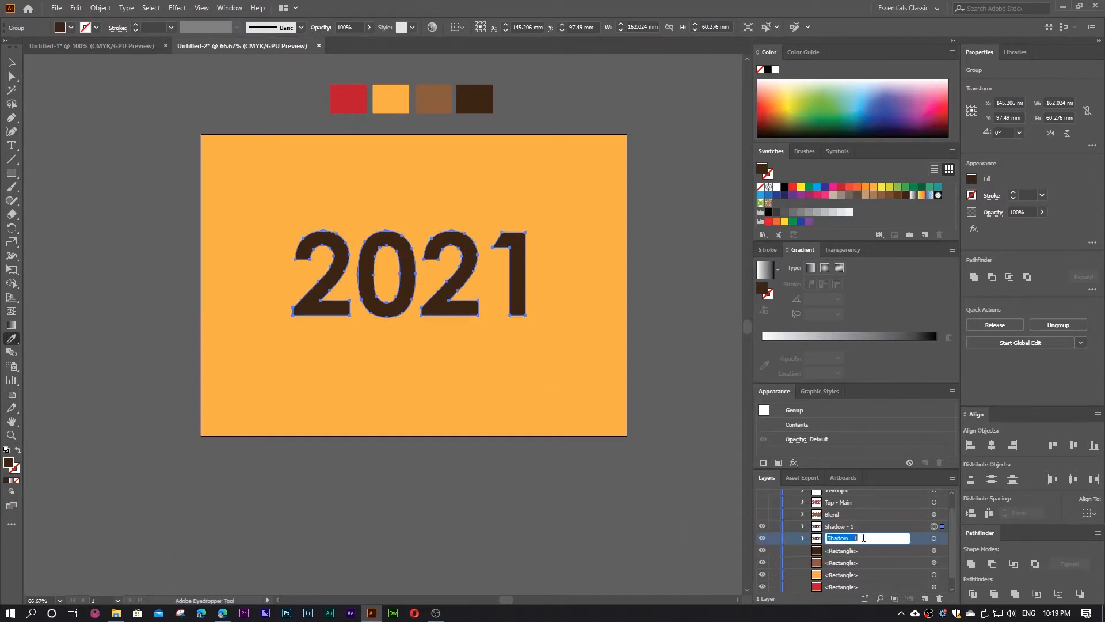
key(End)
key(BackSpace)
text(2)
key(Return)
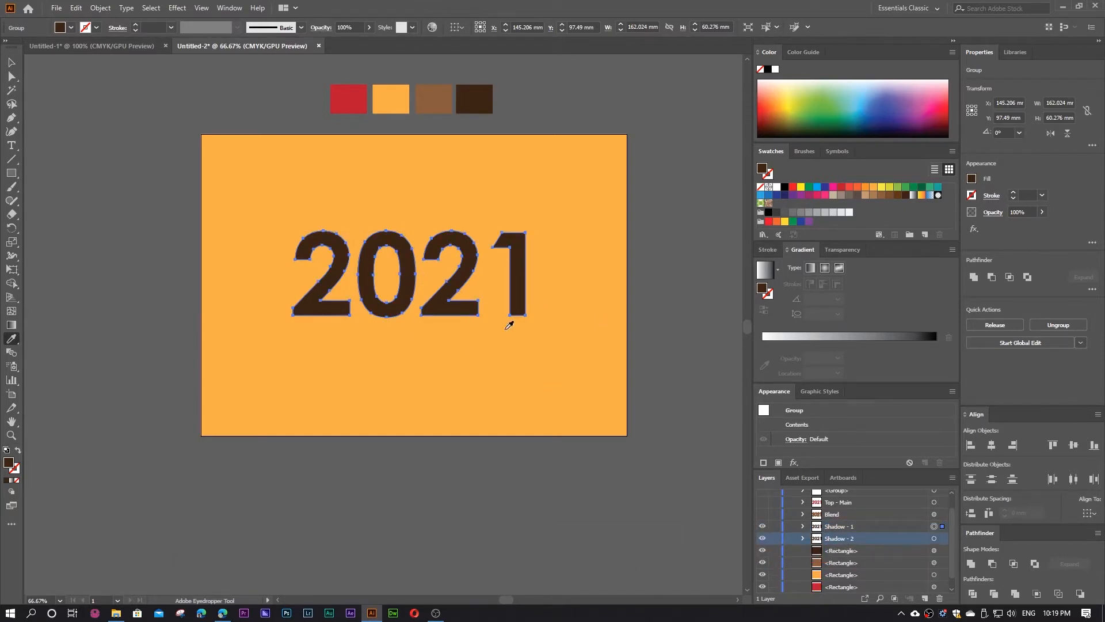
Step: Move Shadow - 2 about 58 mm left and 79 mm down, and fill it with the orange palette sample
key(v)
drag(434, 320, 349, 426)
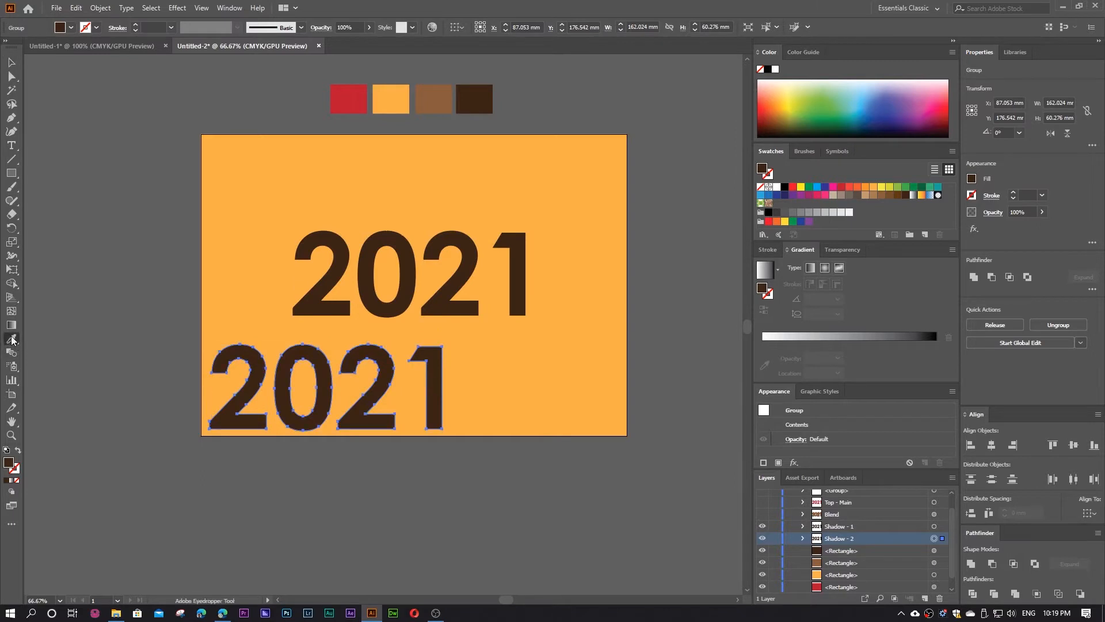
key(i)
click(388, 107)
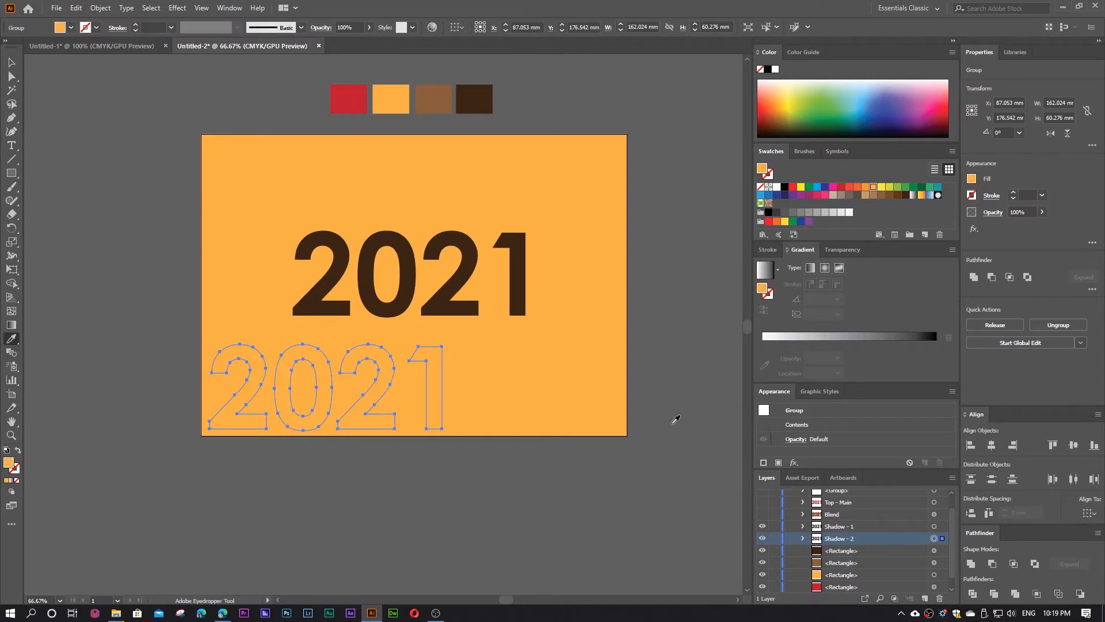
Step: Select Shadow - 1 and Shadow - 2 together and confirm Specified Steps spacing in their blend options
click(934, 526)
shift+click(935, 538)
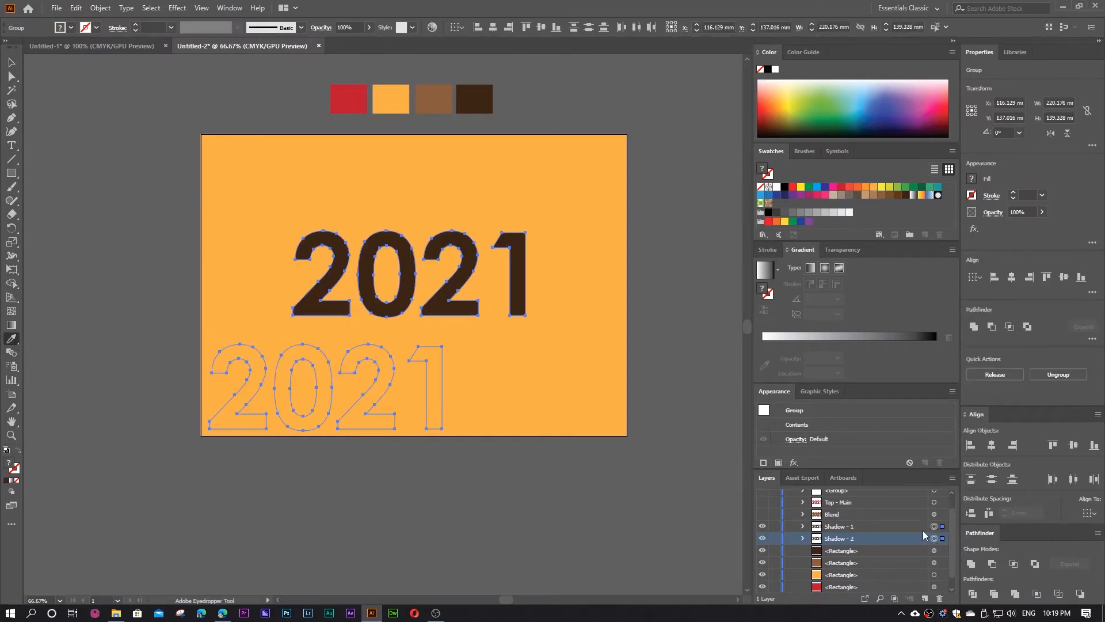
click(100, 8)
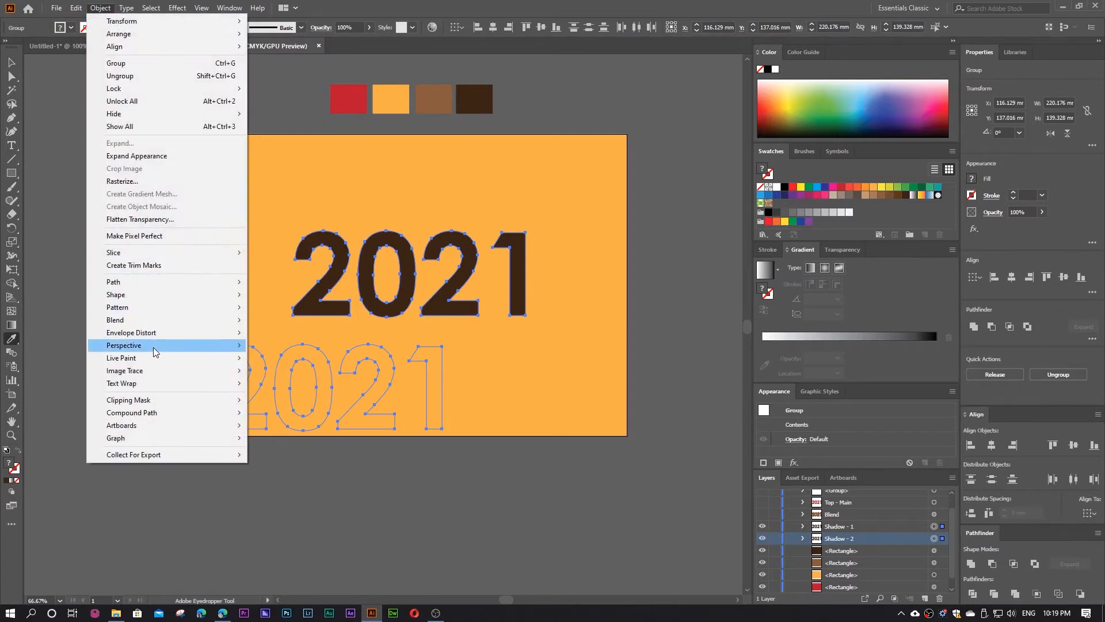
mouse_move(217, 320)
click(288, 350)
drag(590, 179, 577, 183)
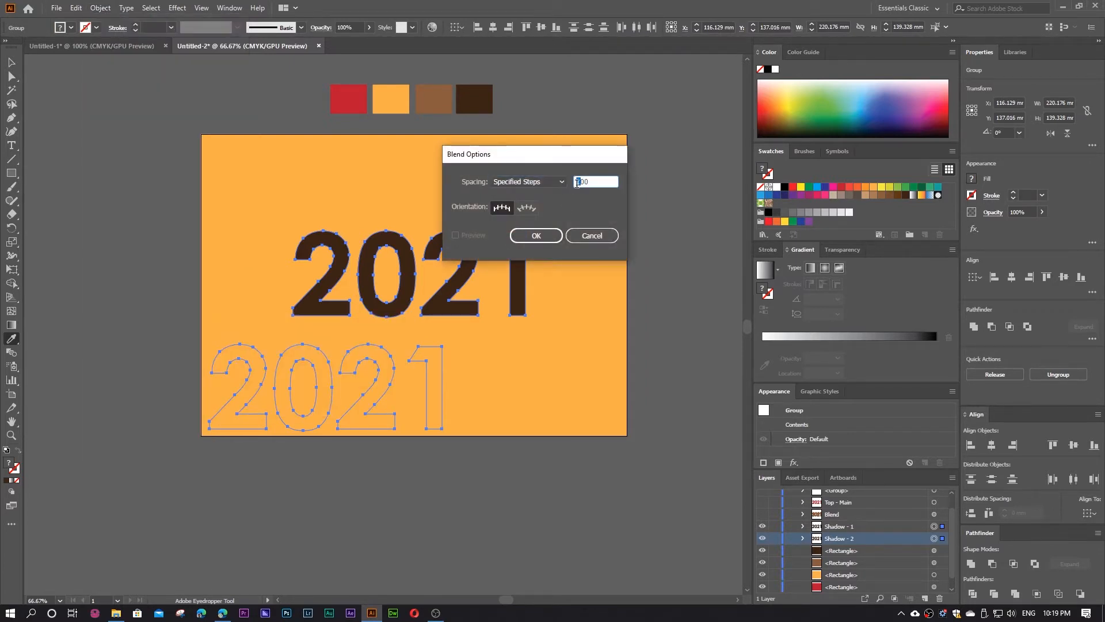
key(Return)
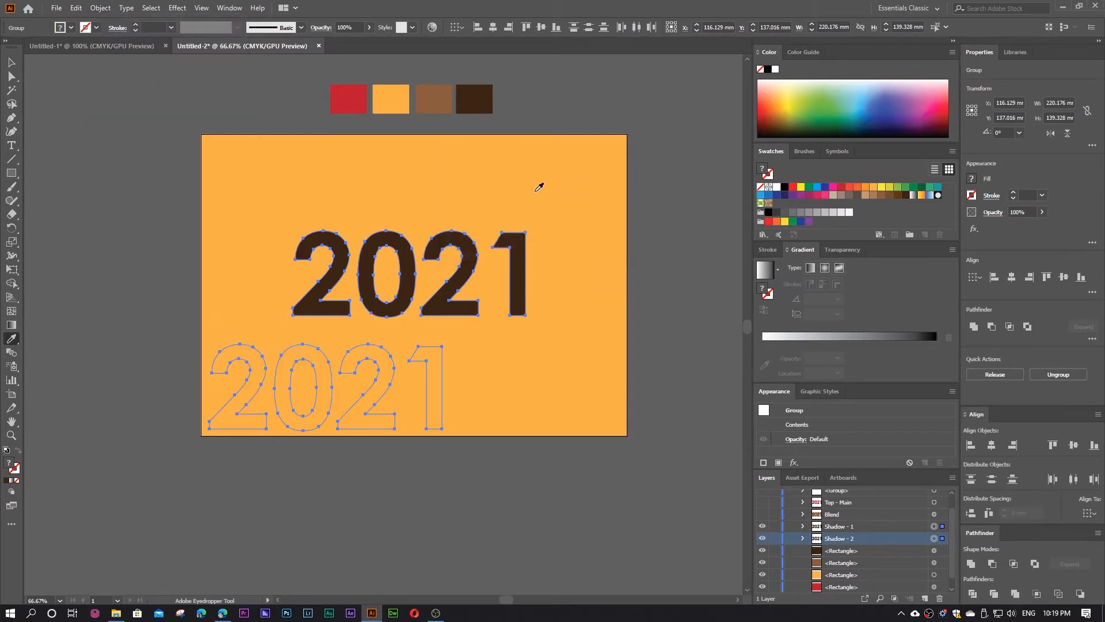
Step: Make a blend from the Shadow - 1 and Shadow - 2 groups and deselect it
click(106, 7)
mouse_move(162, 316)
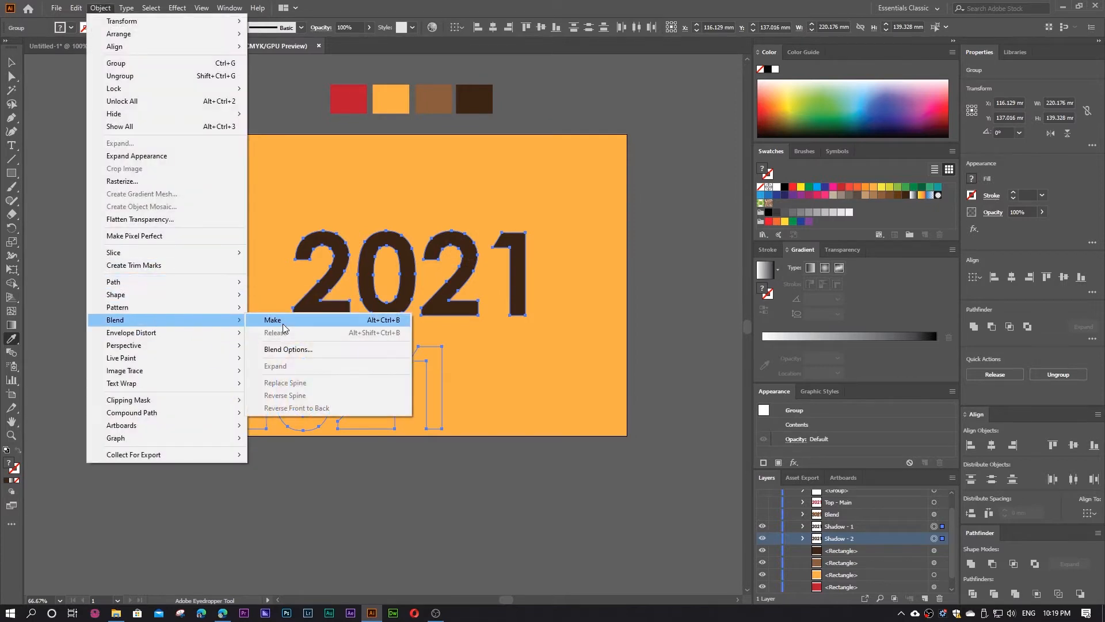
click(282, 324)
key(v)
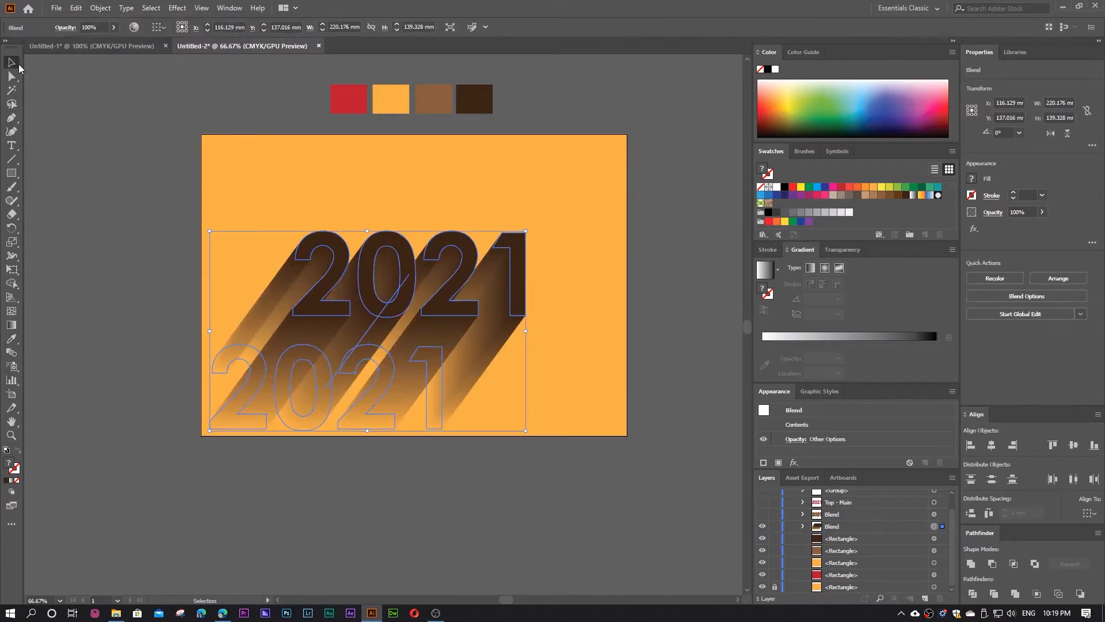
click(144, 135)
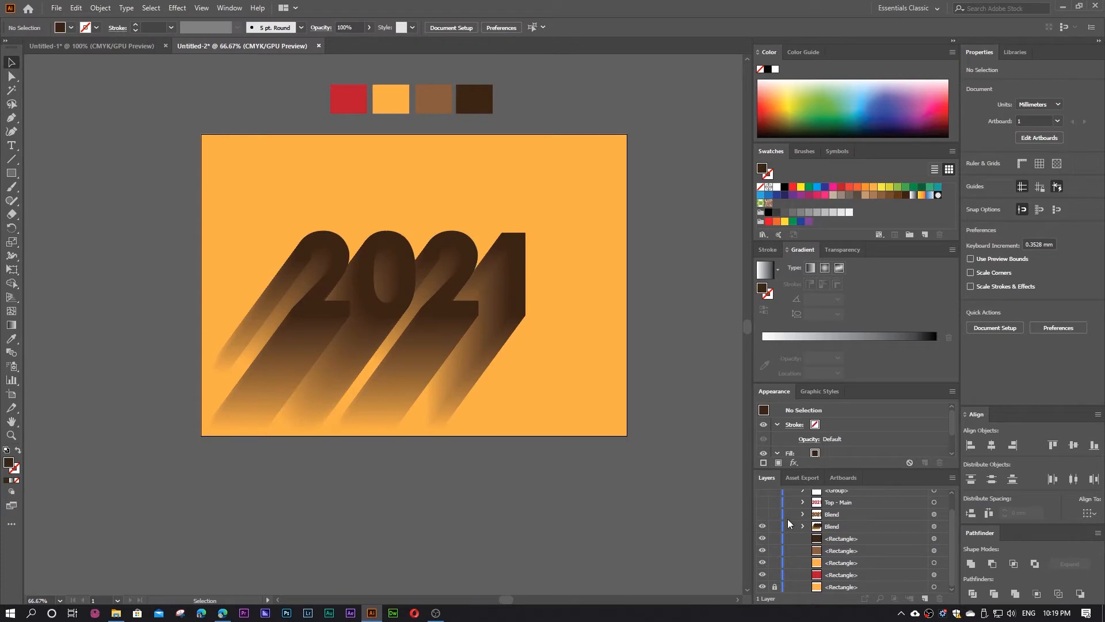
Step: Show the brown 3D blend, Top - Main and the white outline group again above the shadow
click(762, 514)
click(762, 502)
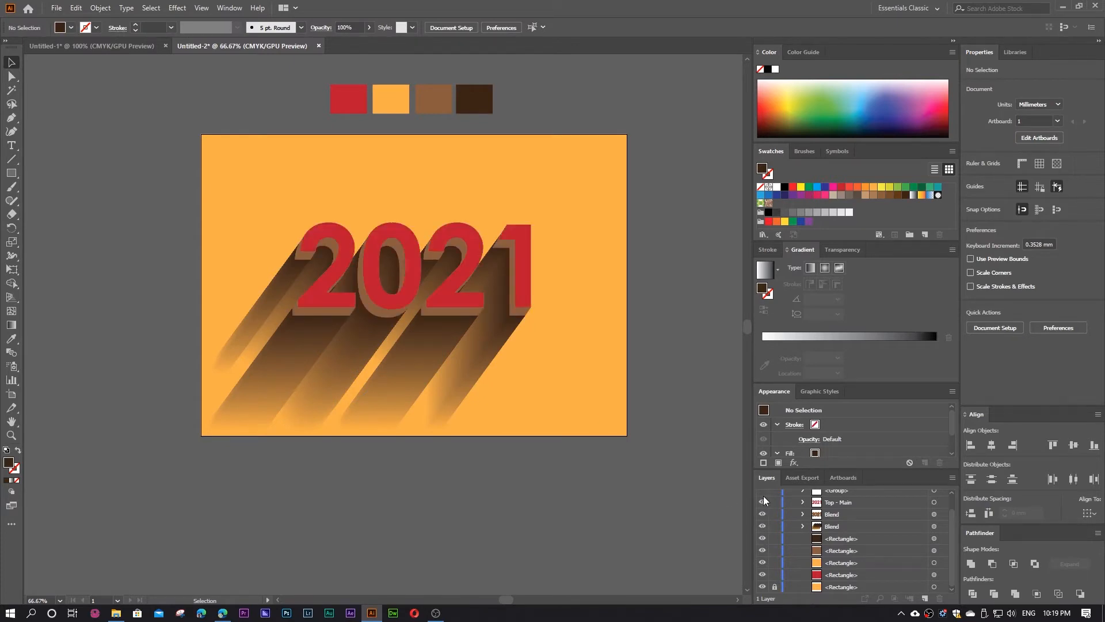
scroll(766, 509, up, 1)
click(762, 507)
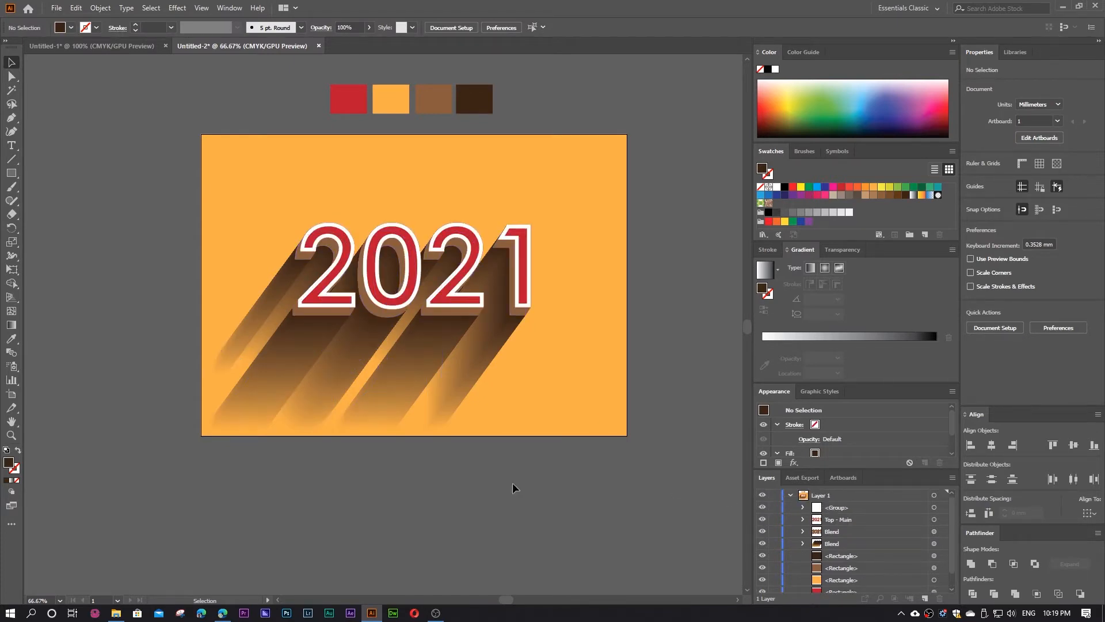
Step: Raise the lower anchor of the shadow blend's spine path until the path spans about 60 mm by 57 mm
click(844, 544)
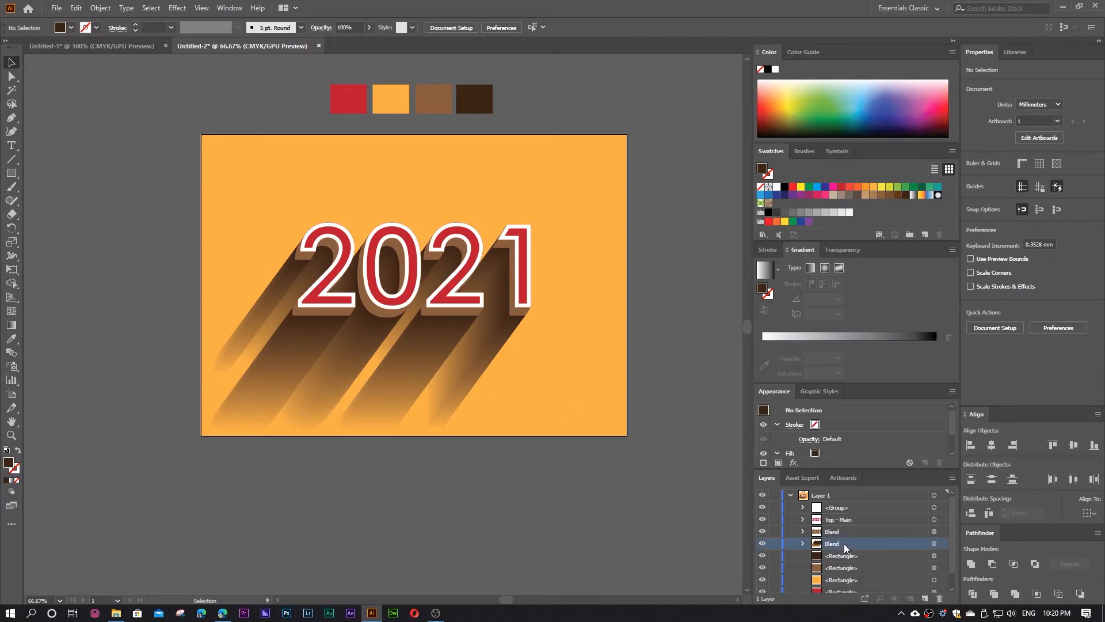
click(803, 543)
scroll(858, 540, down, 1)
click(858, 539)
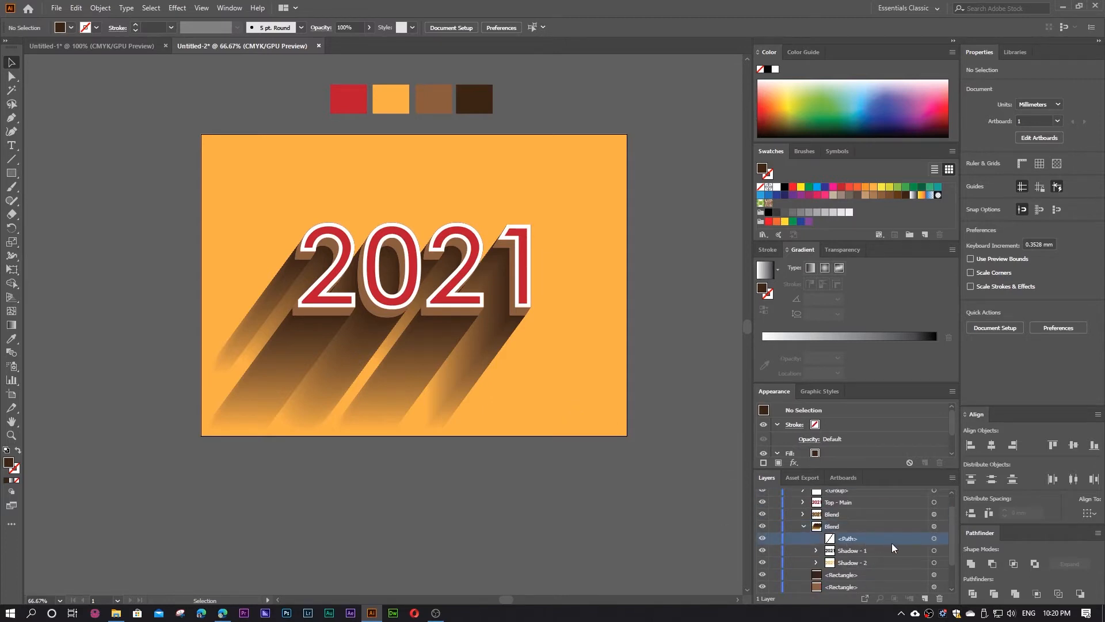
click(935, 541)
key(a)
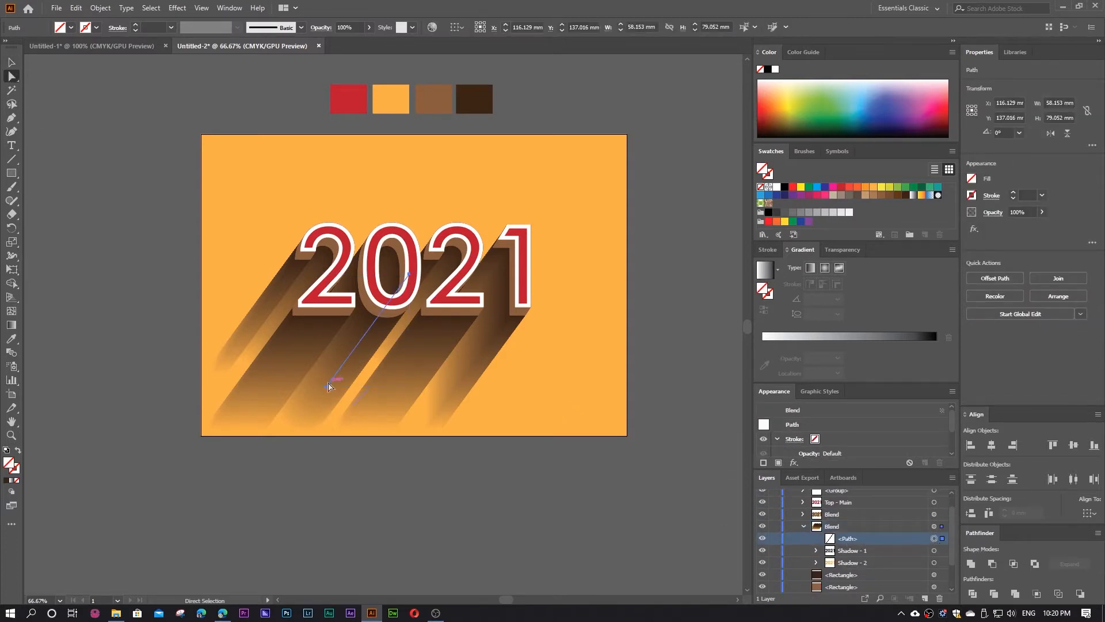
drag(326, 392, 323, 355)
key(ctrl+z)
click(517, 500)
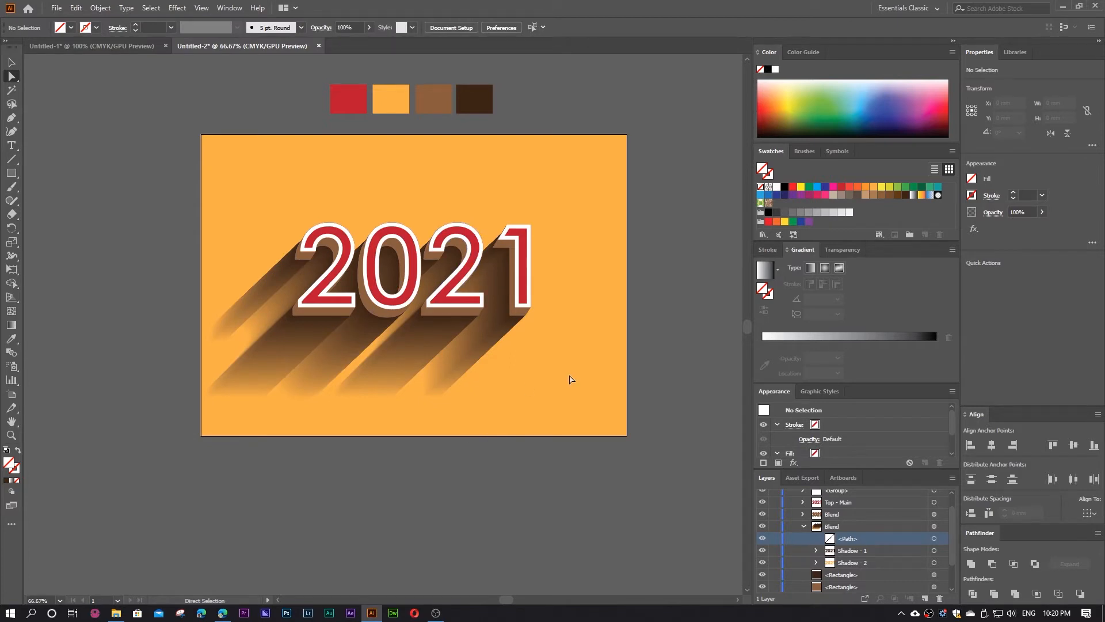
Step: Move the whole 2021 artwork, including both blends, about 13 mm right and 1 mm down, and deselect it
click(352, 293)
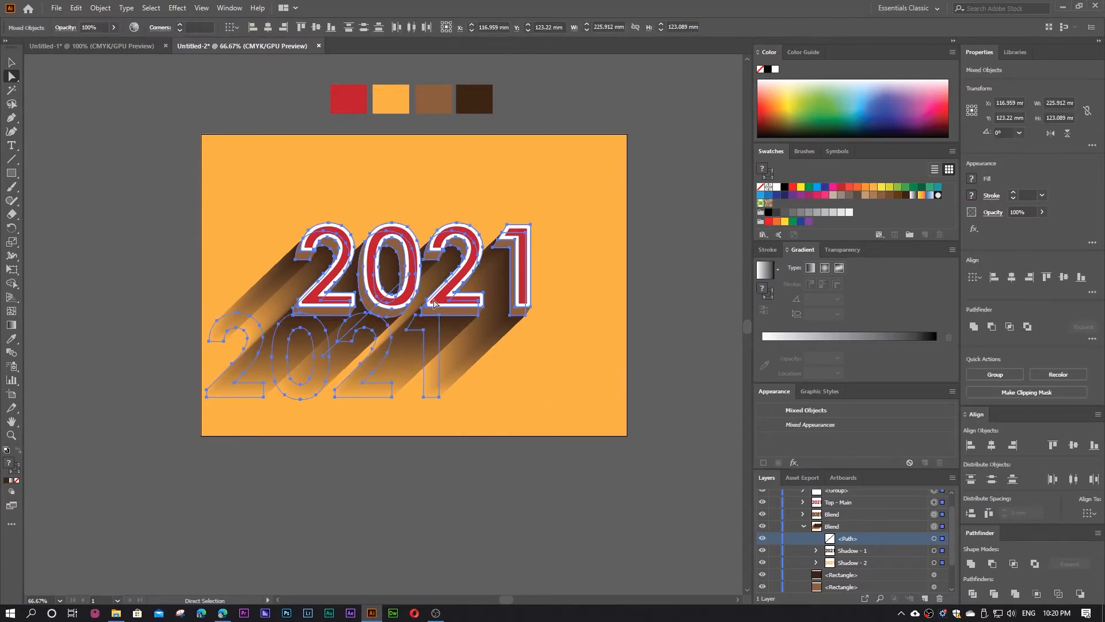
key(v)
drag(438, 304, 458, 305)
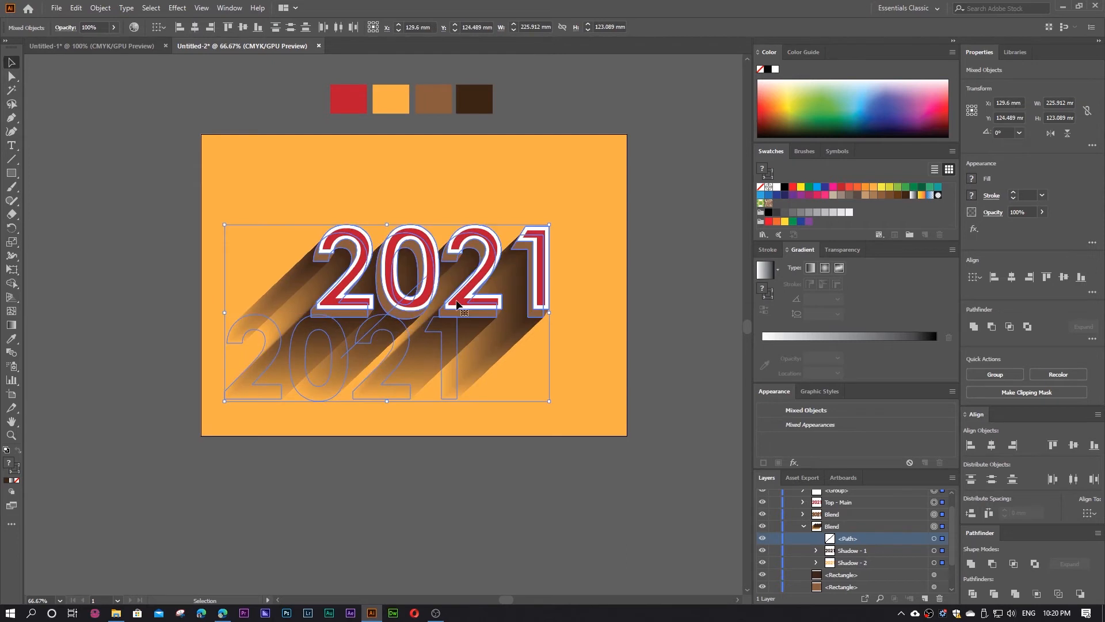
click(686, 310)
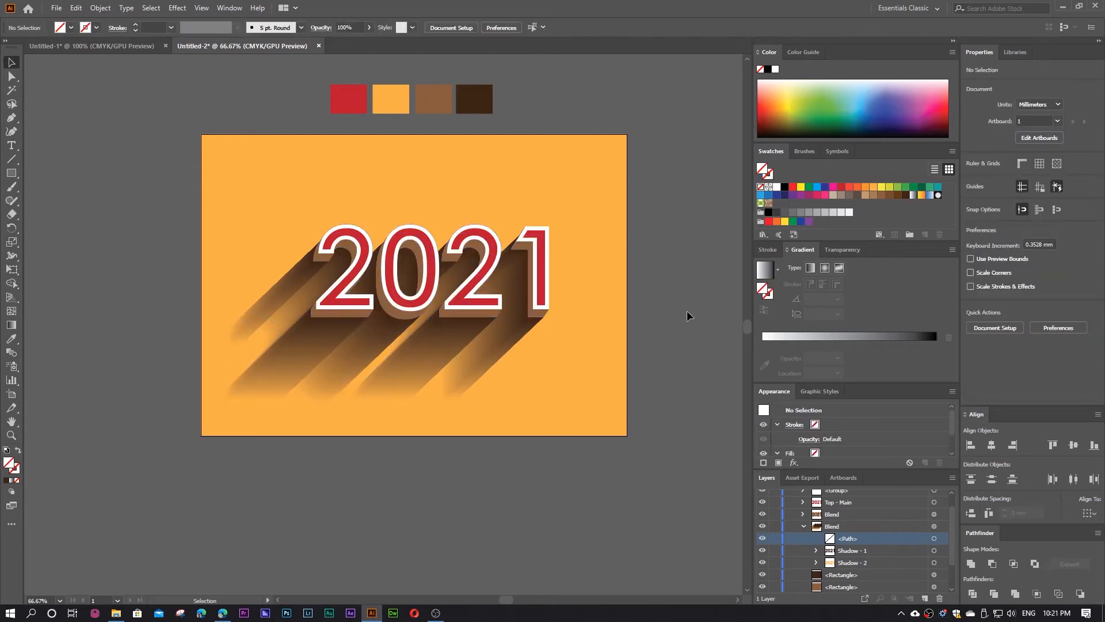
Step: Move the lower anchor of the shadow blend's spine to about X 90.4 mm, Y 145.3 mm for a flatter shadow
click(410, 345)
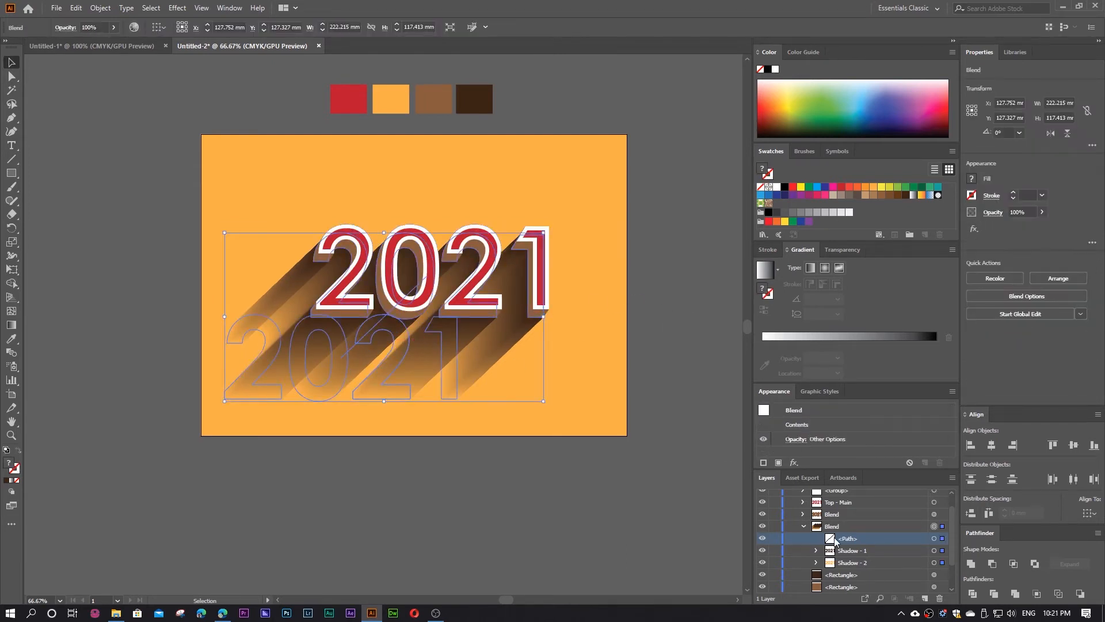
click(942, 540)
key(a)
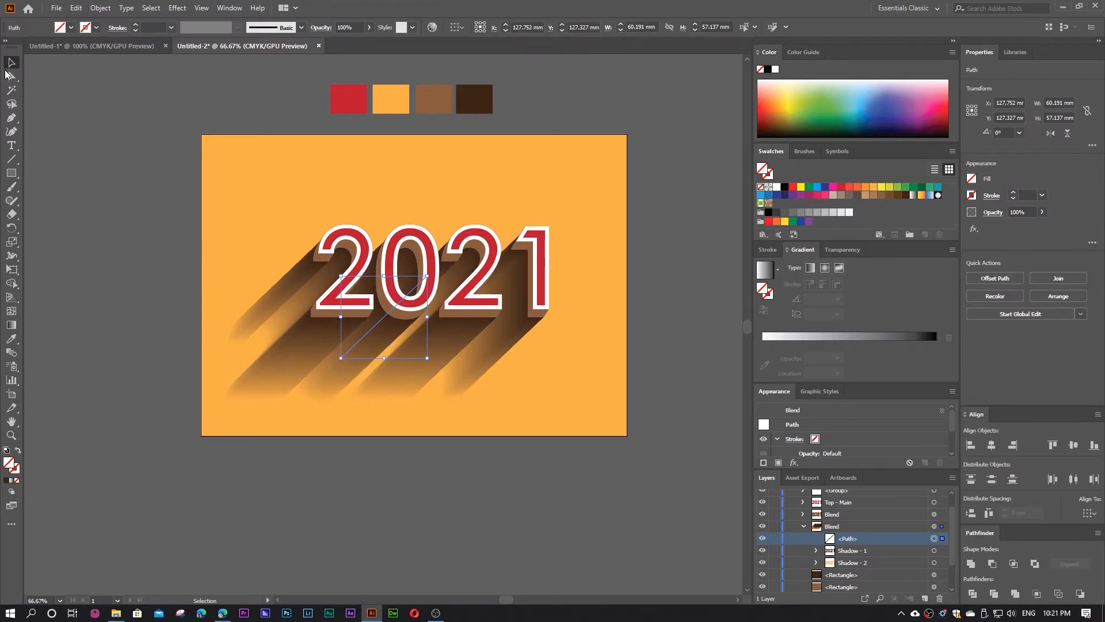
drag(341, 361, 330, 343)
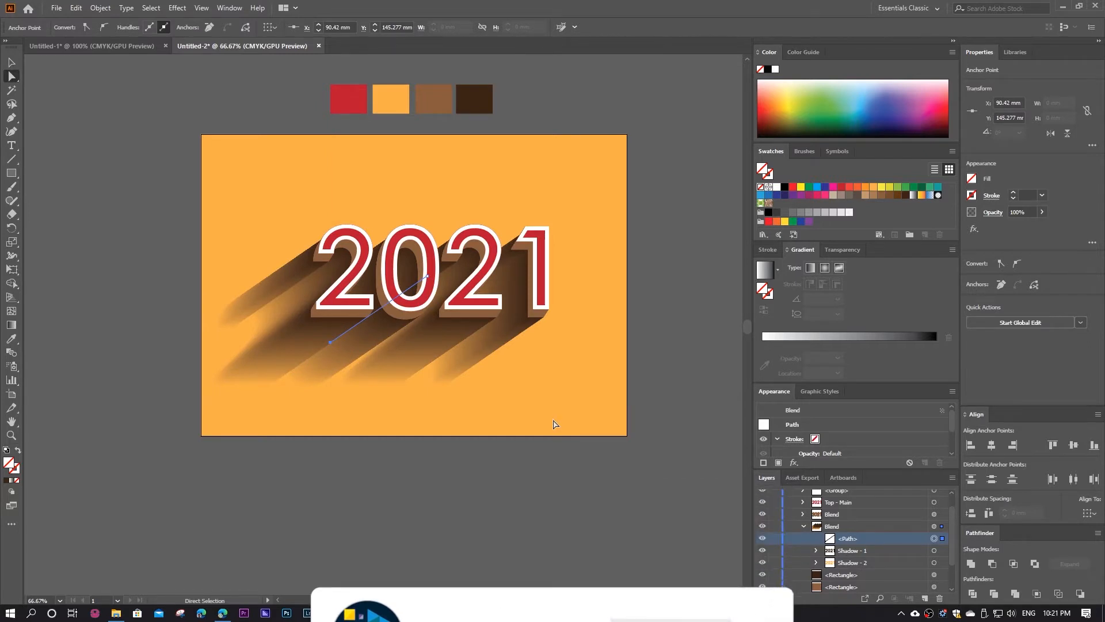
click(594, 484)
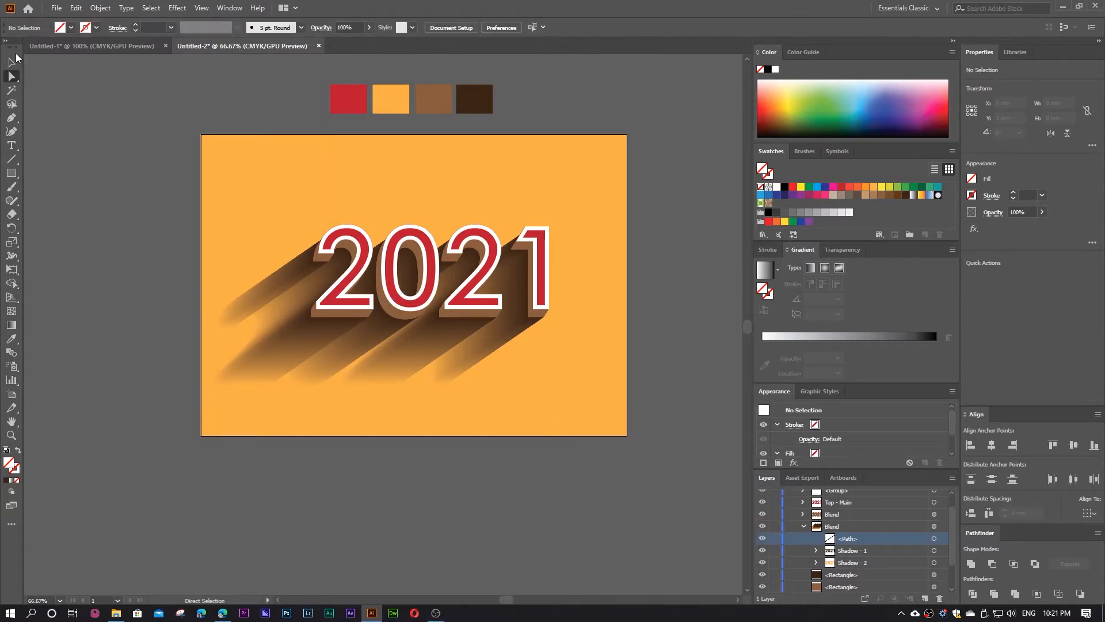
Step: Collapse the shadow blend and hide it together with the white outline group and the brown 3D blend
click(14, 60)
key(ctrl+1)
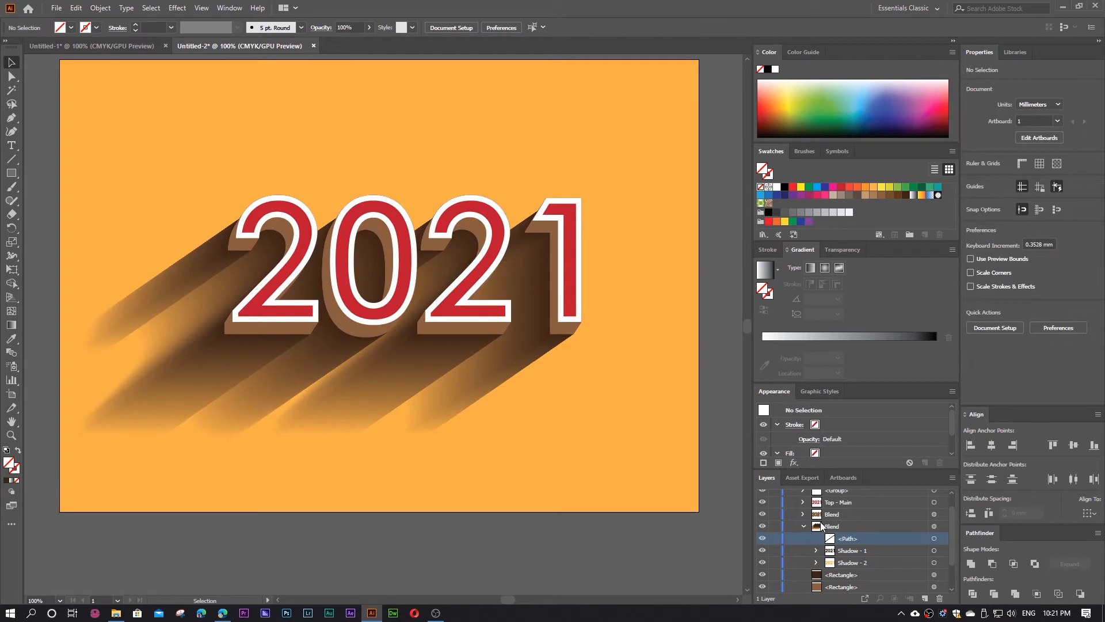
click(804, 526)
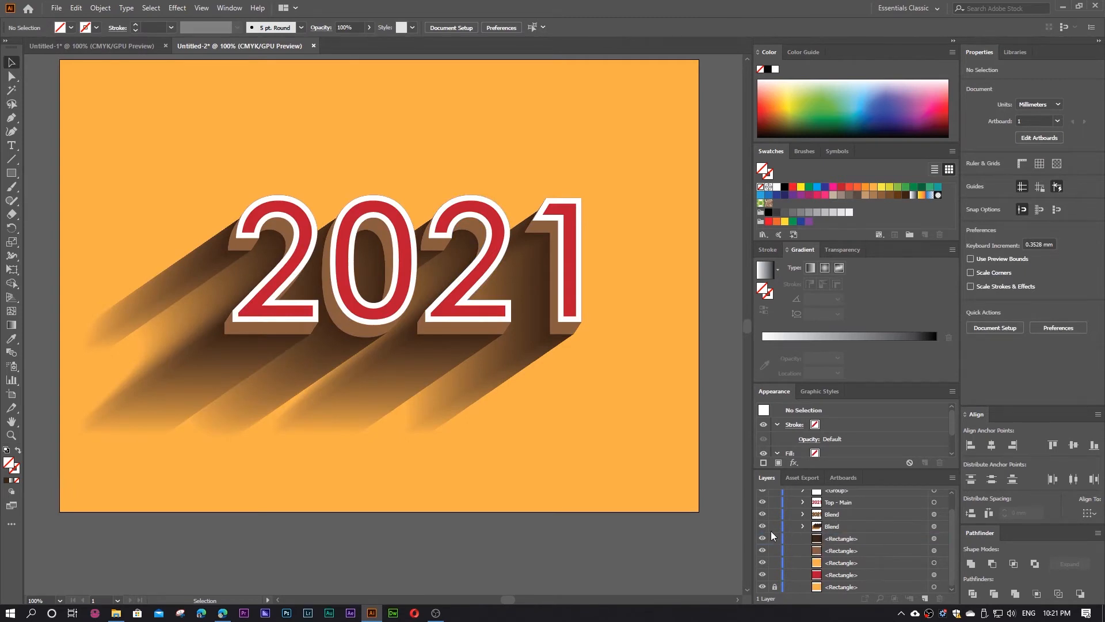
click(763, 528)
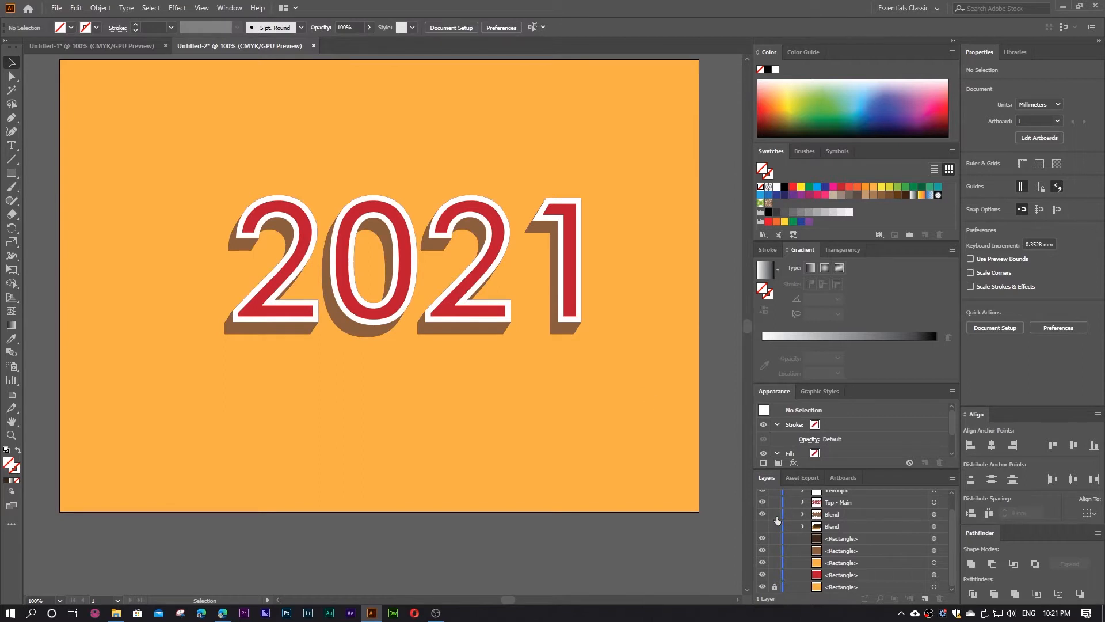
scroll(783, 515, up, 2)
click(853, 508)
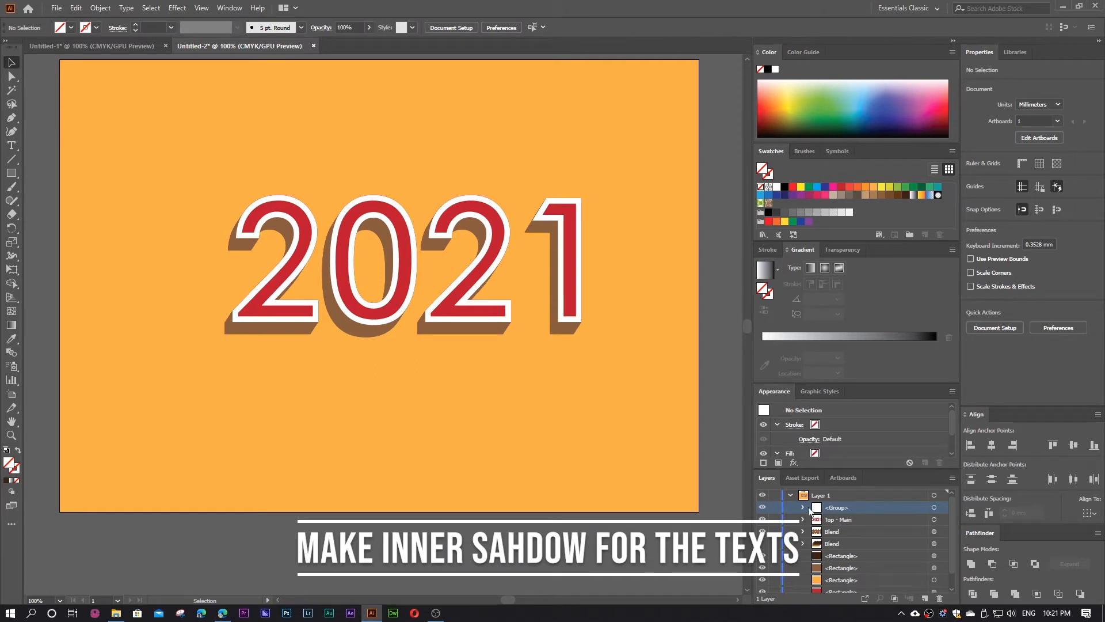
click(763, 507)
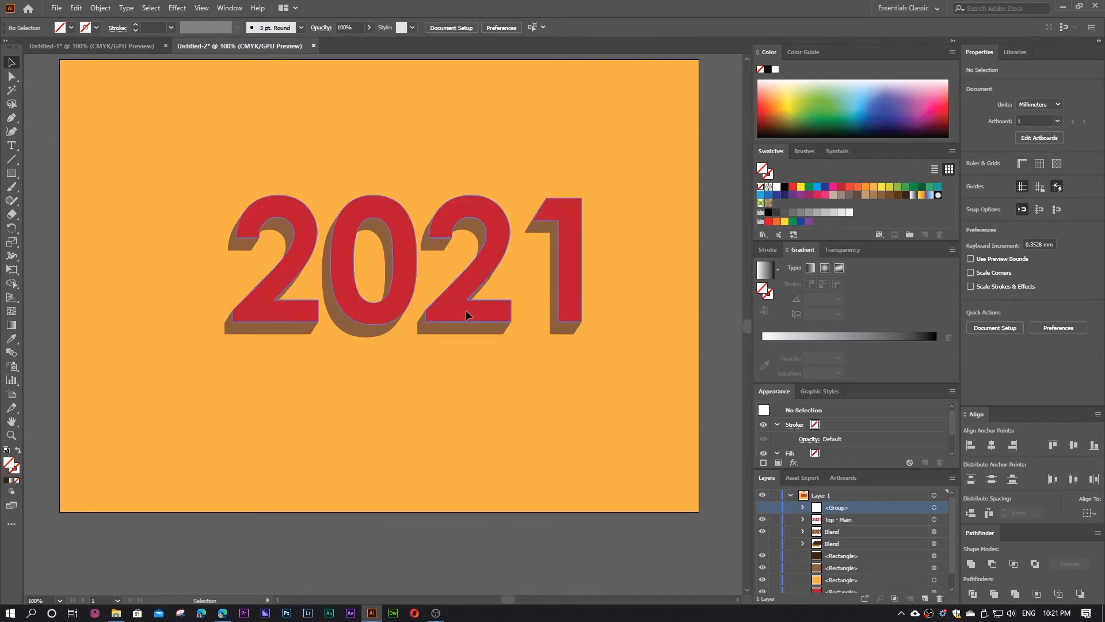
click(464, 313)
click(763, 532)
Step: Show the white outline group and make two Top - Main copies, one about 35 mm right and 64 mm down, the other about 4 mm below it
click(862, 520)
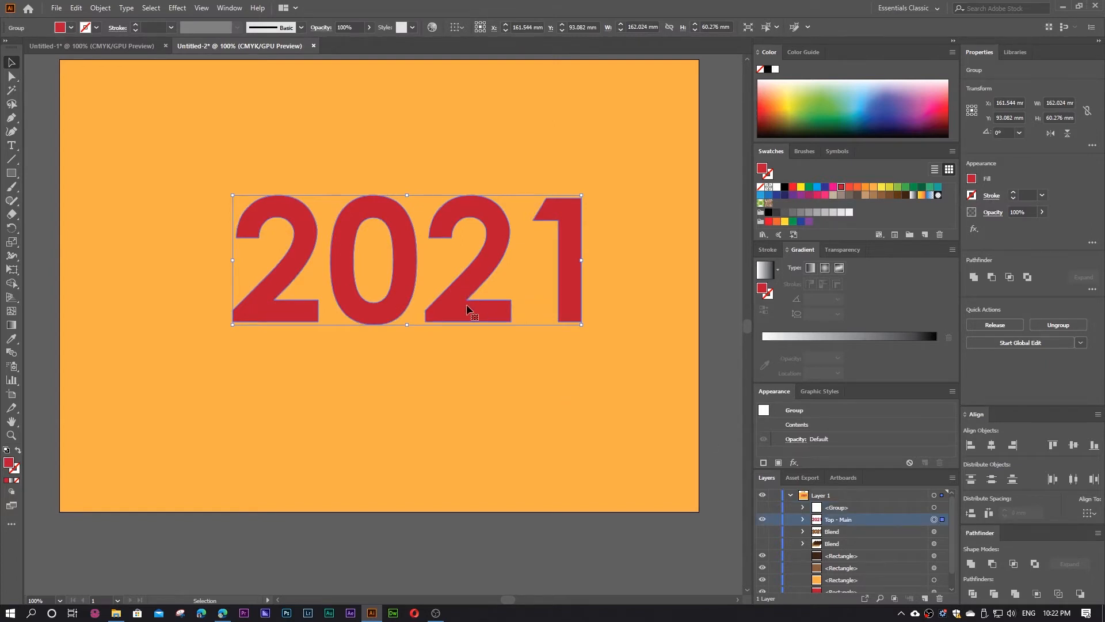
drag(454, 316, 529, 454)
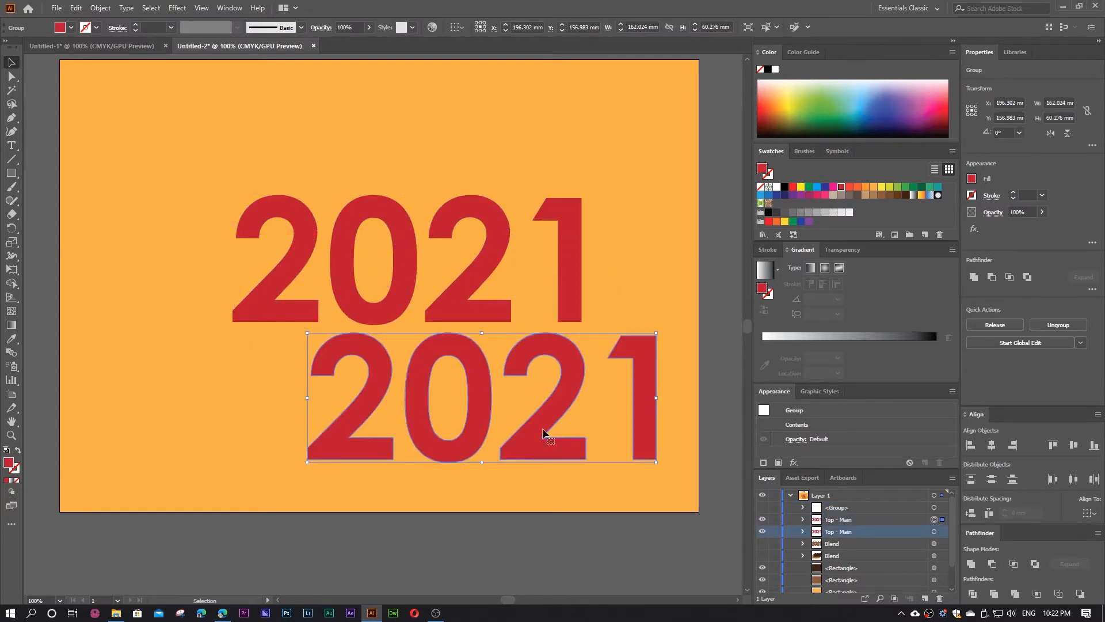
click(763, 508)
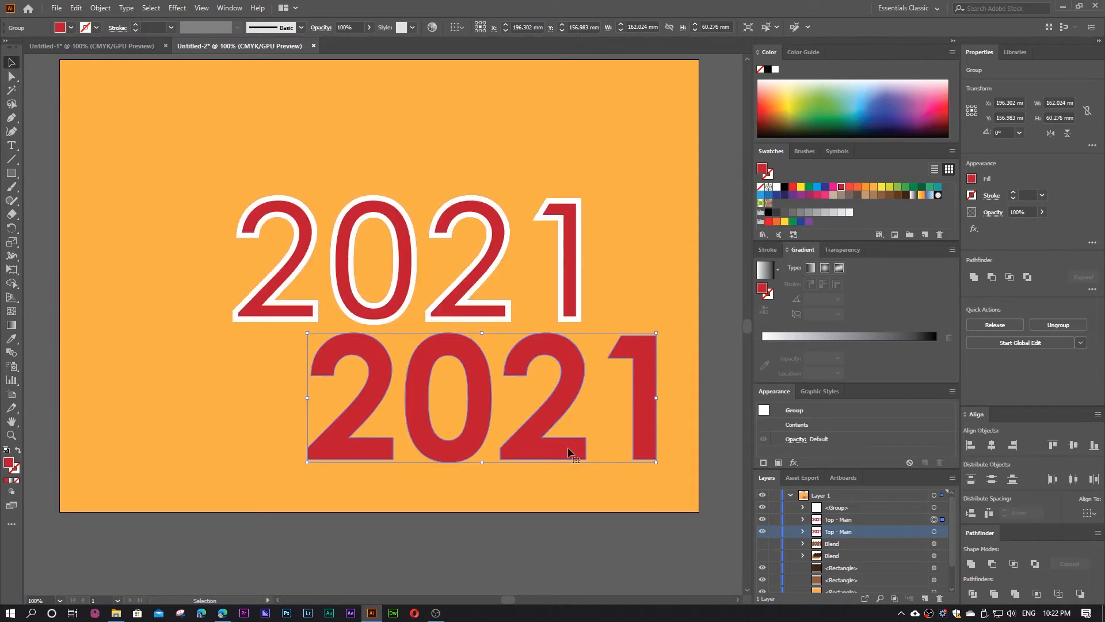
drag(529, 452, 530, 461)
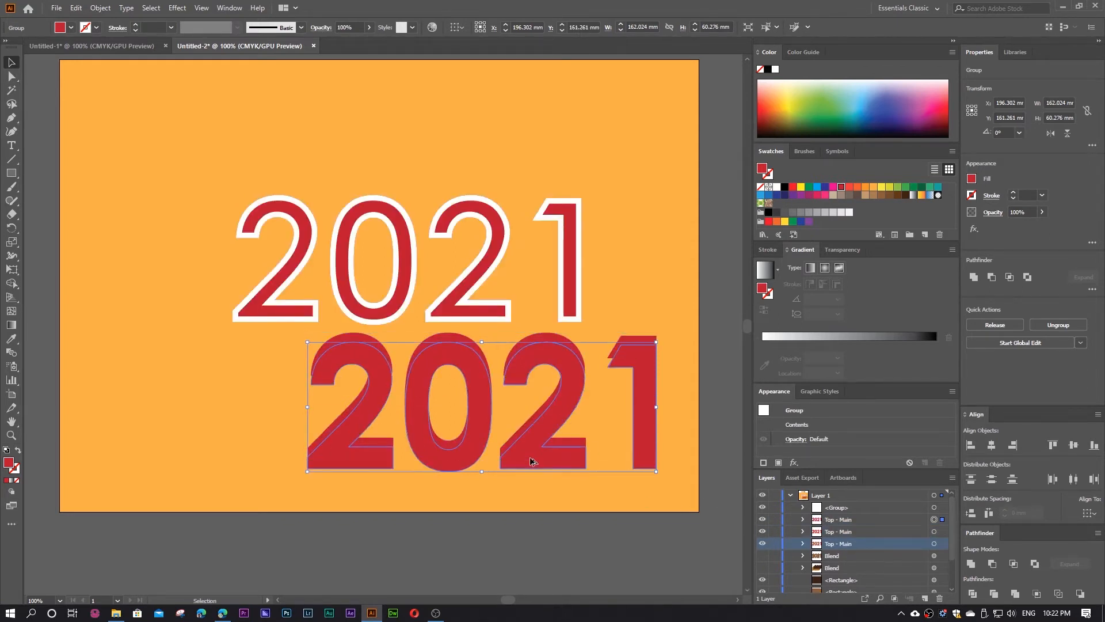
Step: Try to subtract the lower Top - Main copy from the upper one as whole groups, and undo it
shift+click(357, 335)
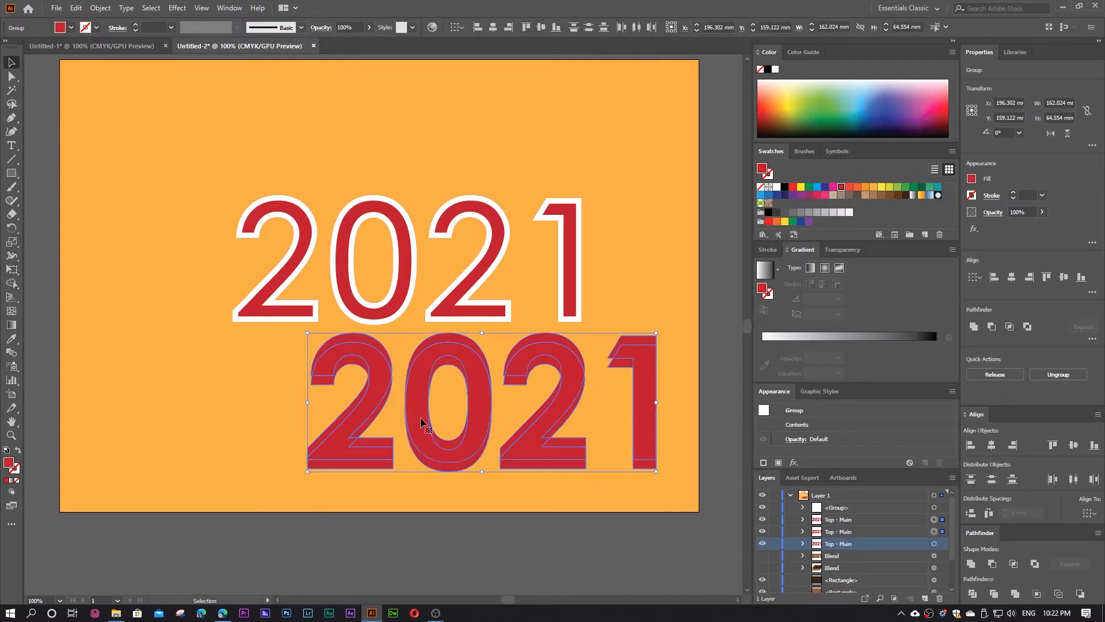
click(993, 563)
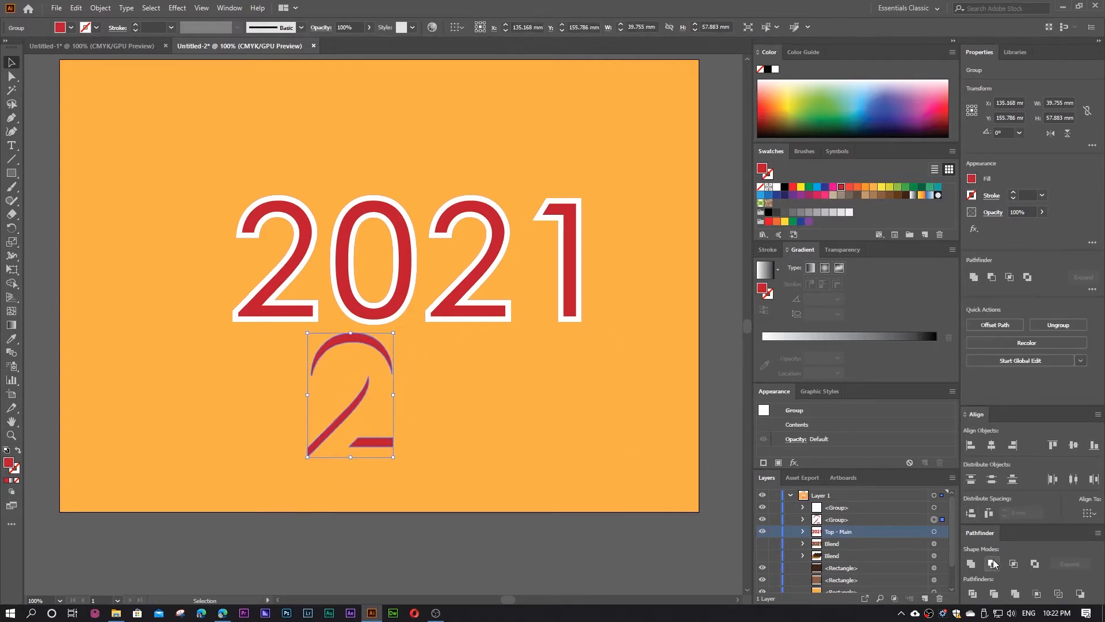
key(ctrl+z)
click(713, 352)
Step: Ungroup both offset 2021 copies into separate digits
click(548, 350)
right_click(345, 352)
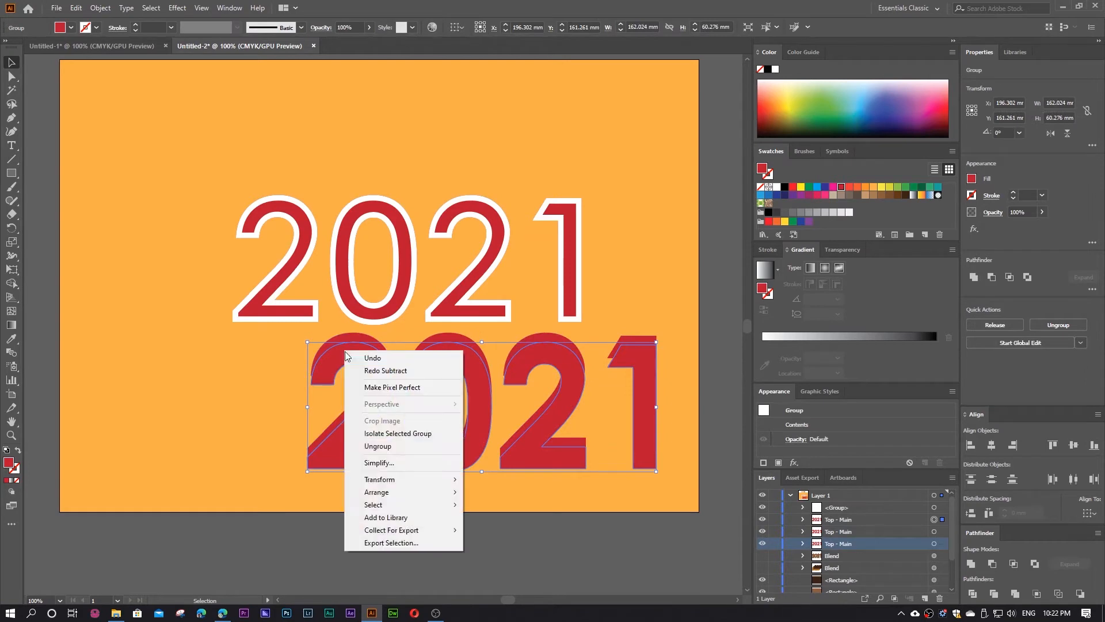
click(397, 447)
click(346, 341)
right_click(347, 339)
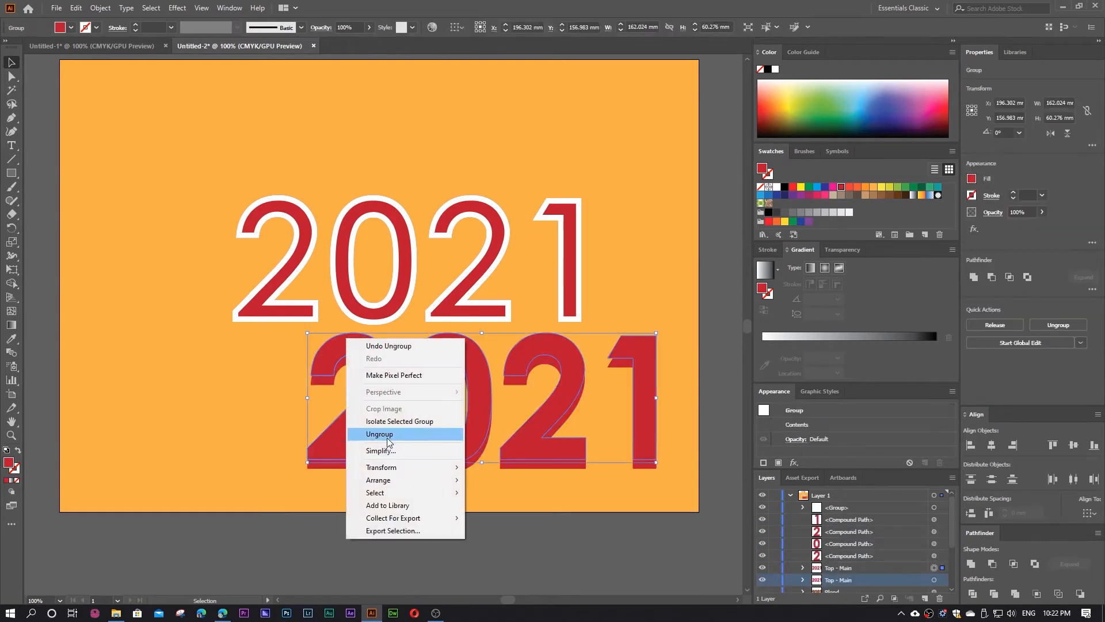
click(388, 443)
Step: Subtract the lower copy of the first 2 from the upper one and fill the remaining slivers with black
click(328, 346)
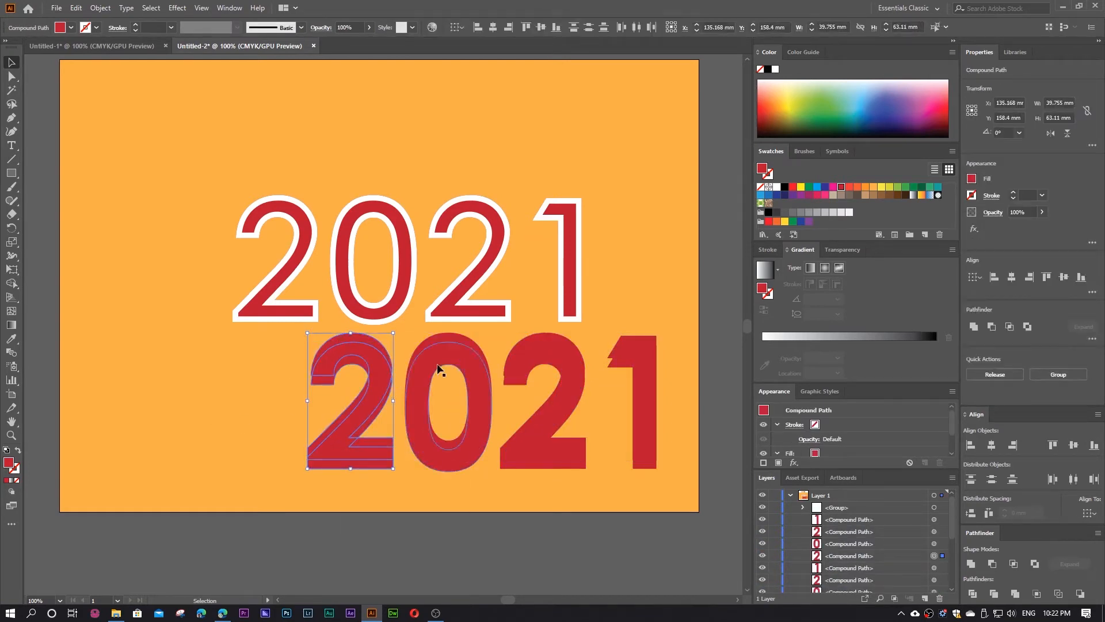
click(992, 564)
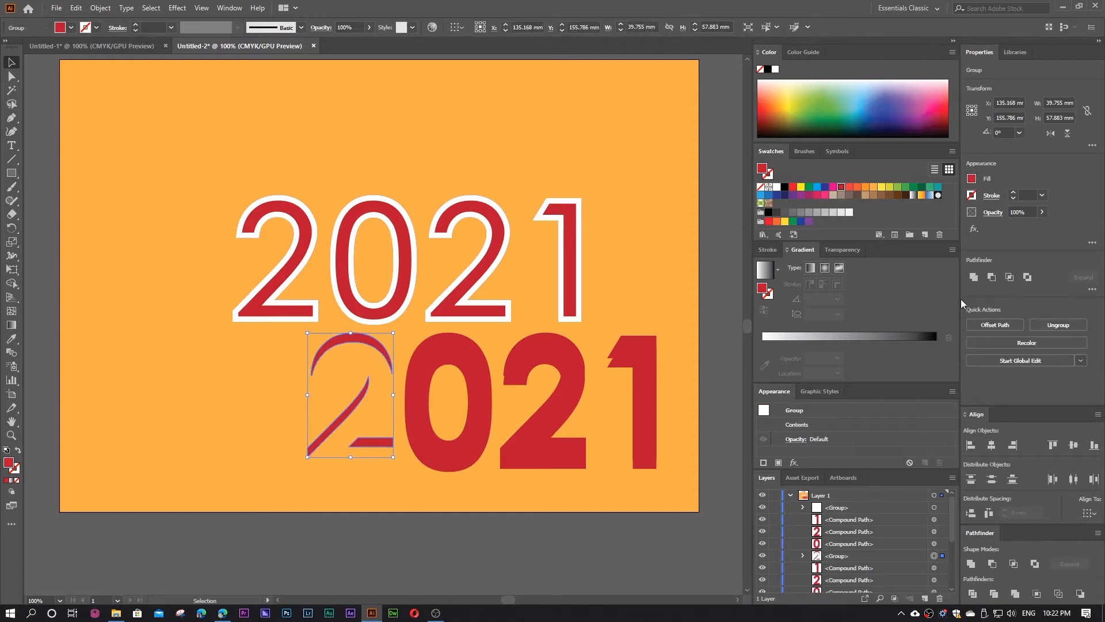
click(785, 187)
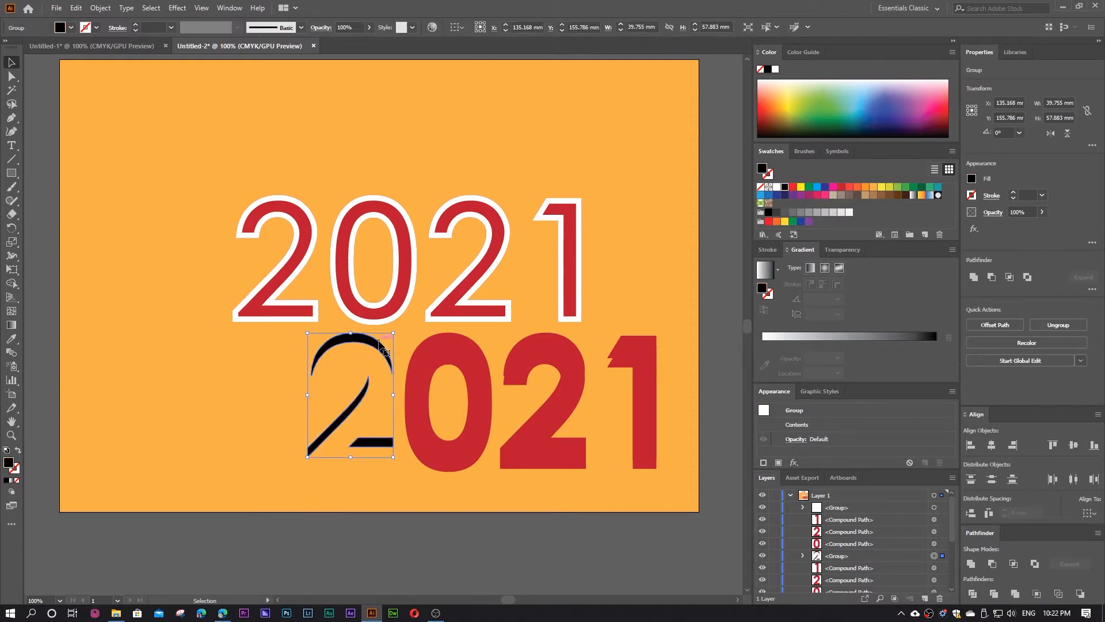
Step: Move the black slivers about 35 mm left and 64 mm up onto the first 2 of the main text as its inner shadow
drag(374, 346, 300, 208)
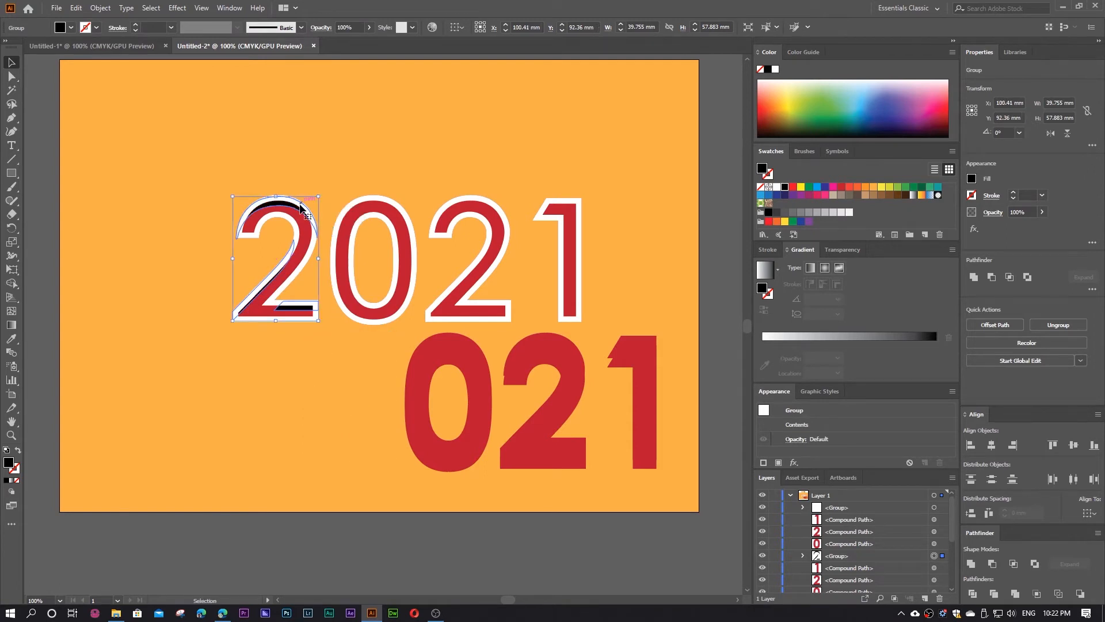
key(ctrl+z)
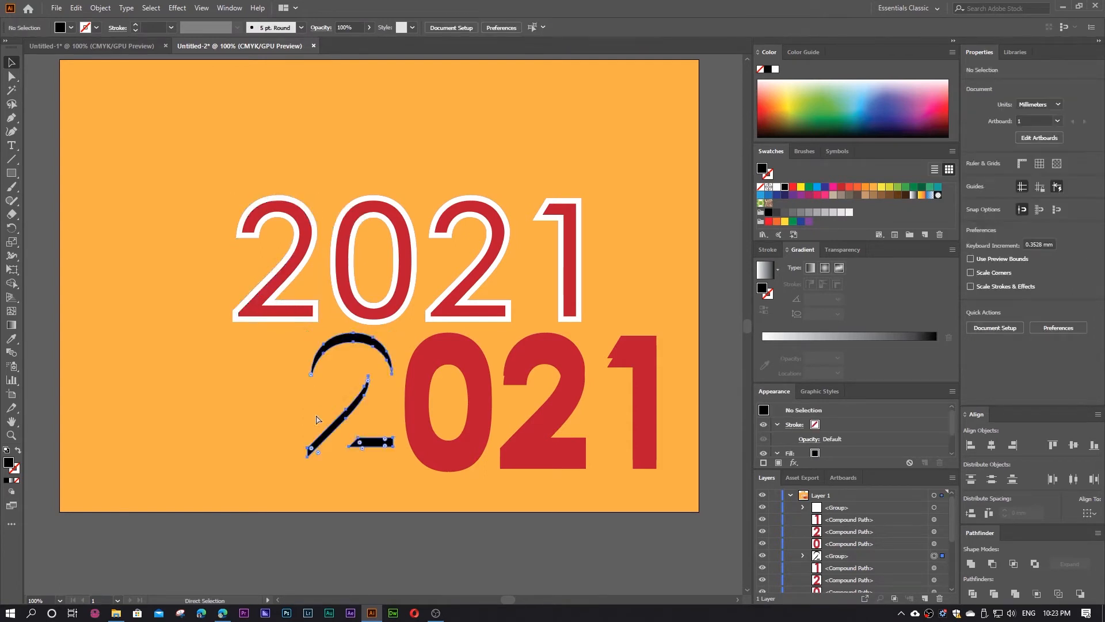
drag(328, 349, 257, 213)
scroll(257, 213, up, 5)
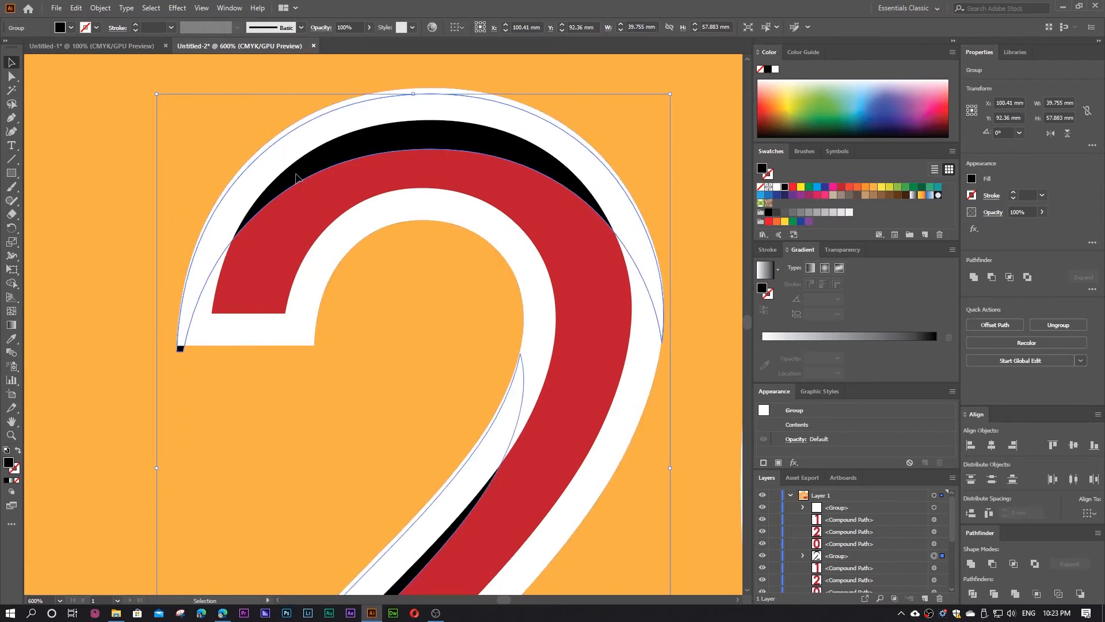
drag(296, 178, 303, 173)
scroll(373, 158, down, 3)
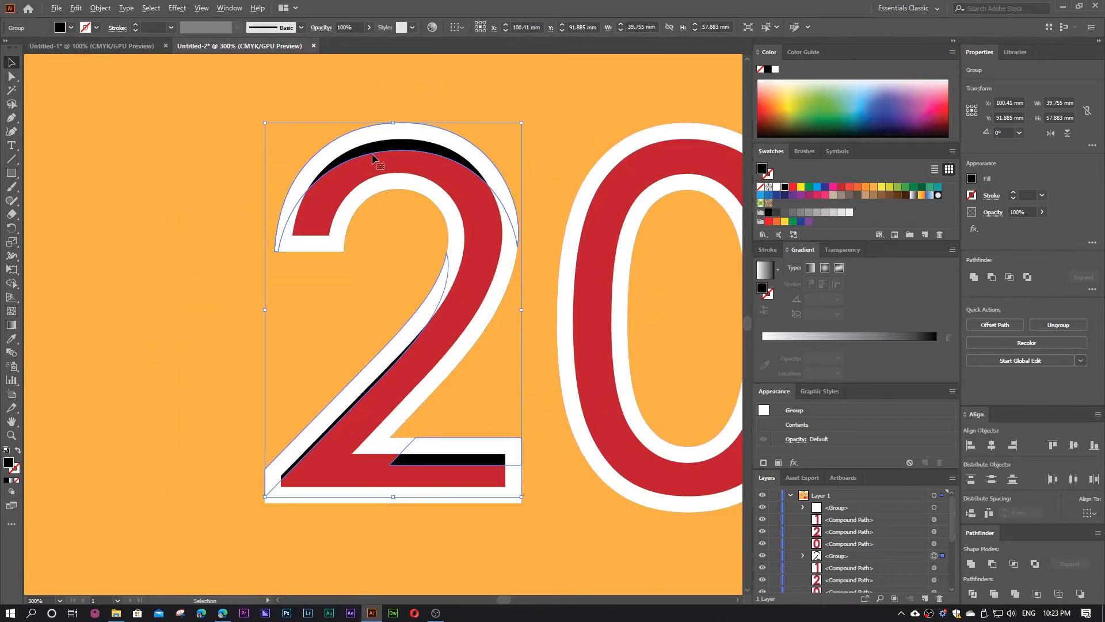
click(215, 288)
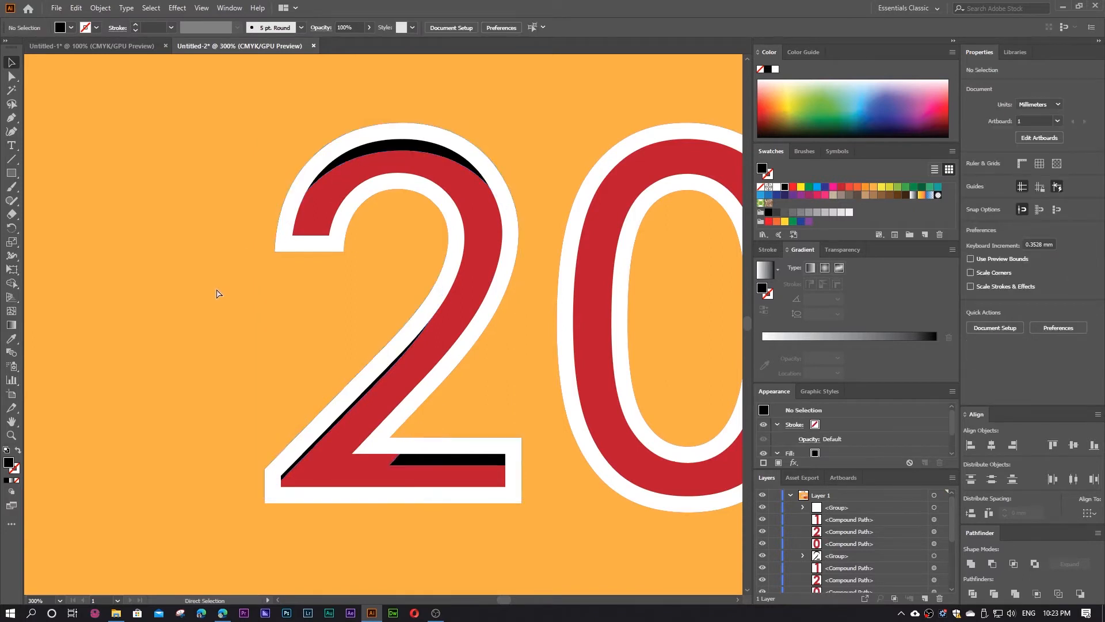
Step: Undo the inner shadow's placement, black fill and subtraction, and the ungrouping of the two offset 2021 copies
key(ctrl+z)
drag(451, 361, 338, 293)
key(ctrl+z)
key(ctrl+z)
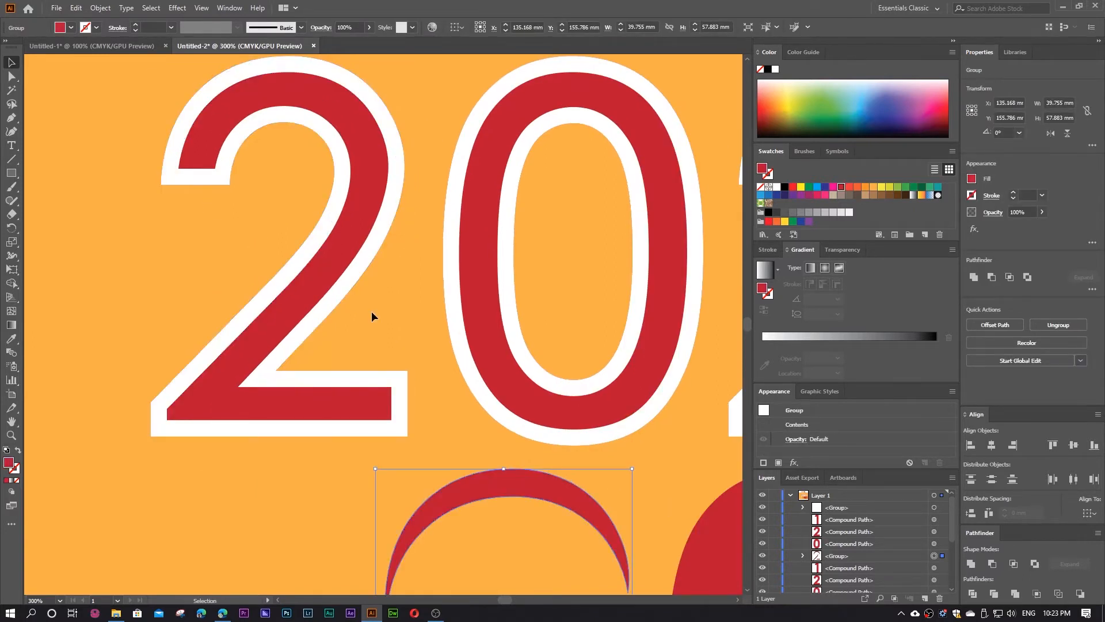
scroll(371, 311, down, 2)
key(ctrl+z)
drag(434, 372, 368, 316)
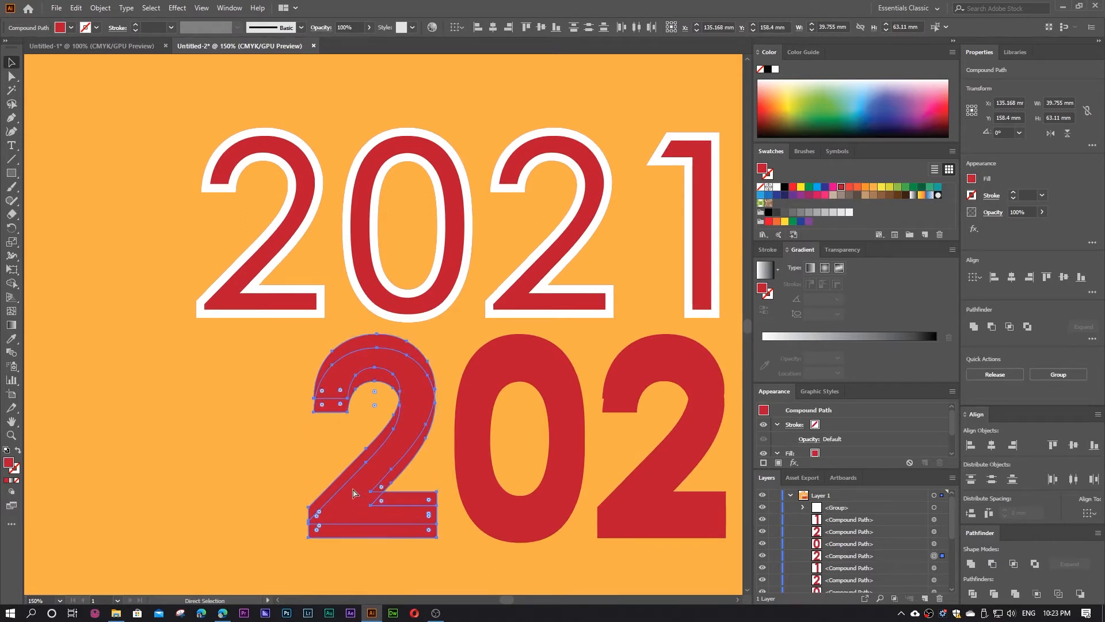
key(ctrl+z)
key(ctrl+z)
key(ctrl+z)
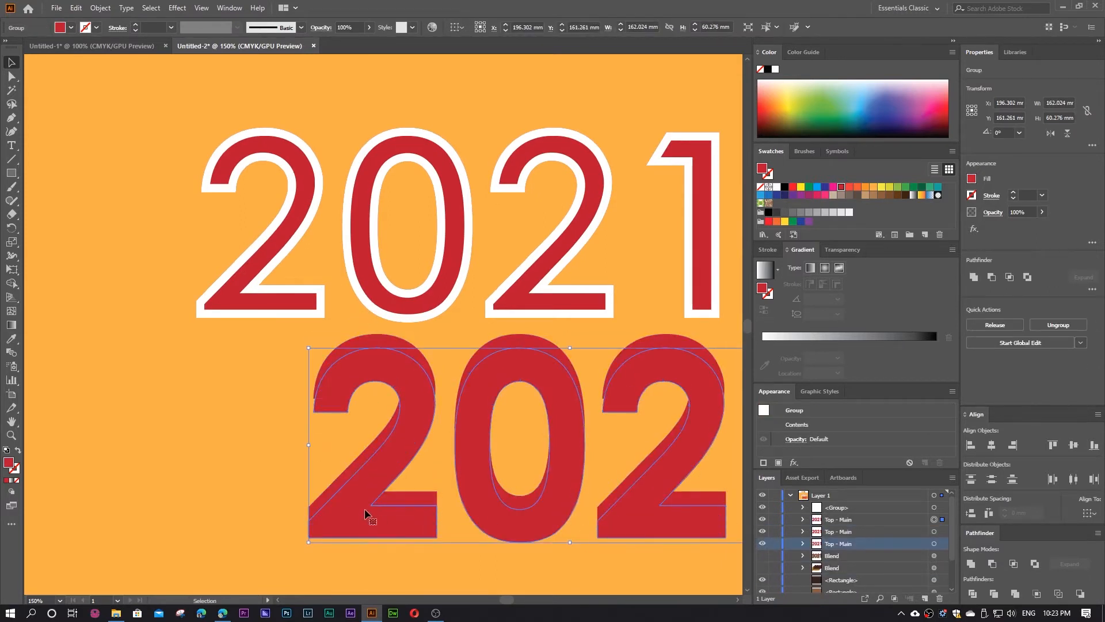
Step: Shift the lower offset 2021 copy about 2.7 mm to the right and ungroup both copies into separate digits
drag(362, 519, 370, 519)
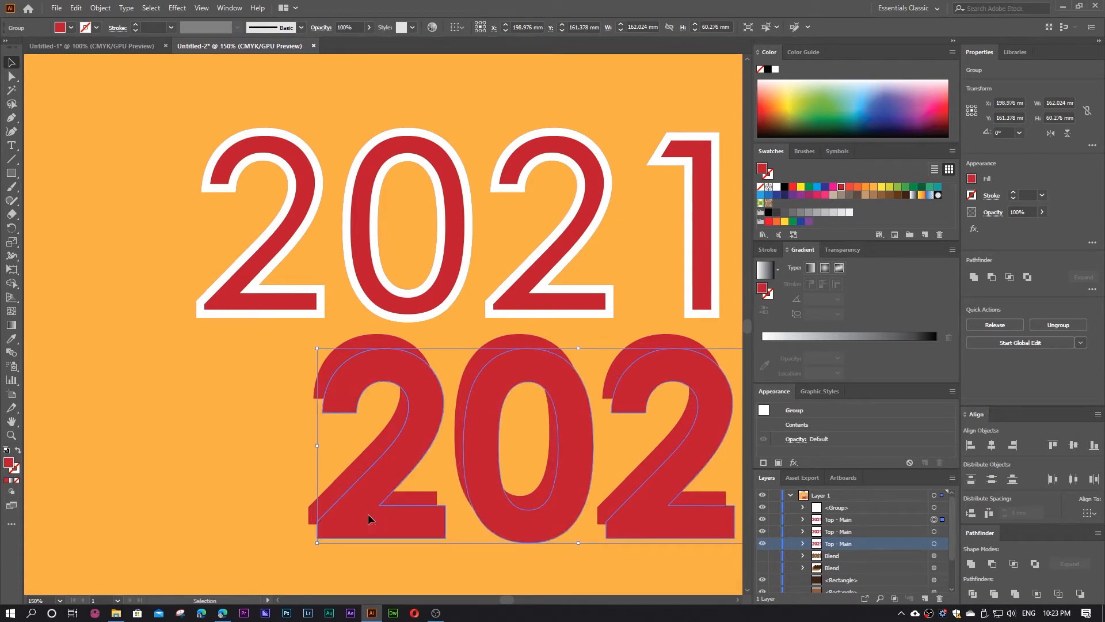
click(279, 426)
right_click(358, 376)
click(380, 475)
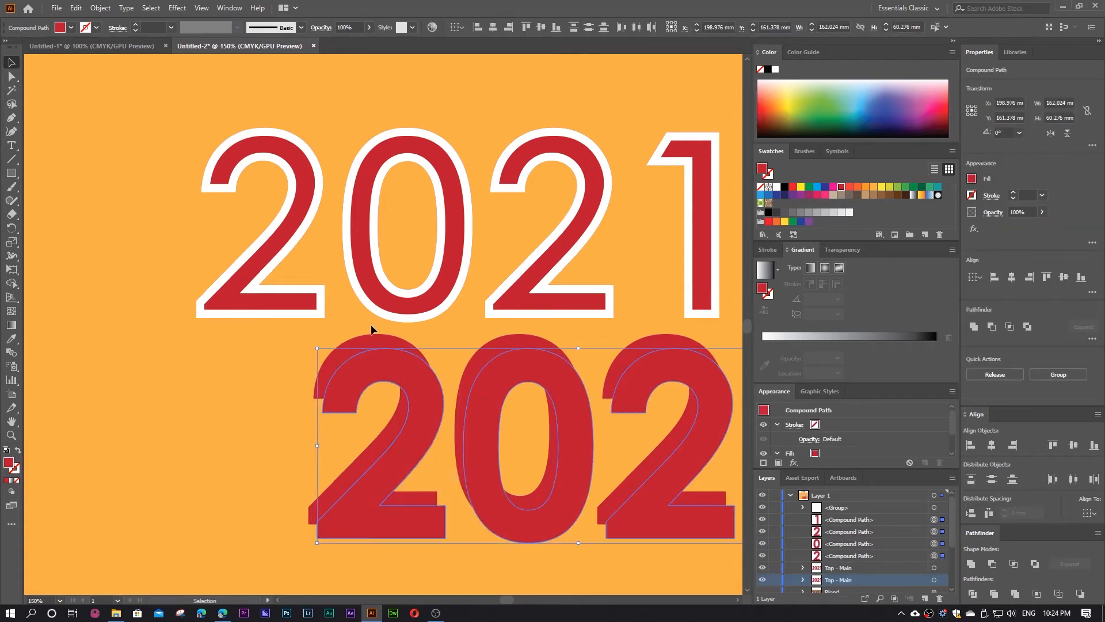
click(371, 338)
right_click(372, 335)
click(401, 434)
click(327, 345)
Step: Subtract the lower first 2 from the upper one and place the slivers, filled black, about 35 mm left and 64 mm up on the main digit
click(349, 355)
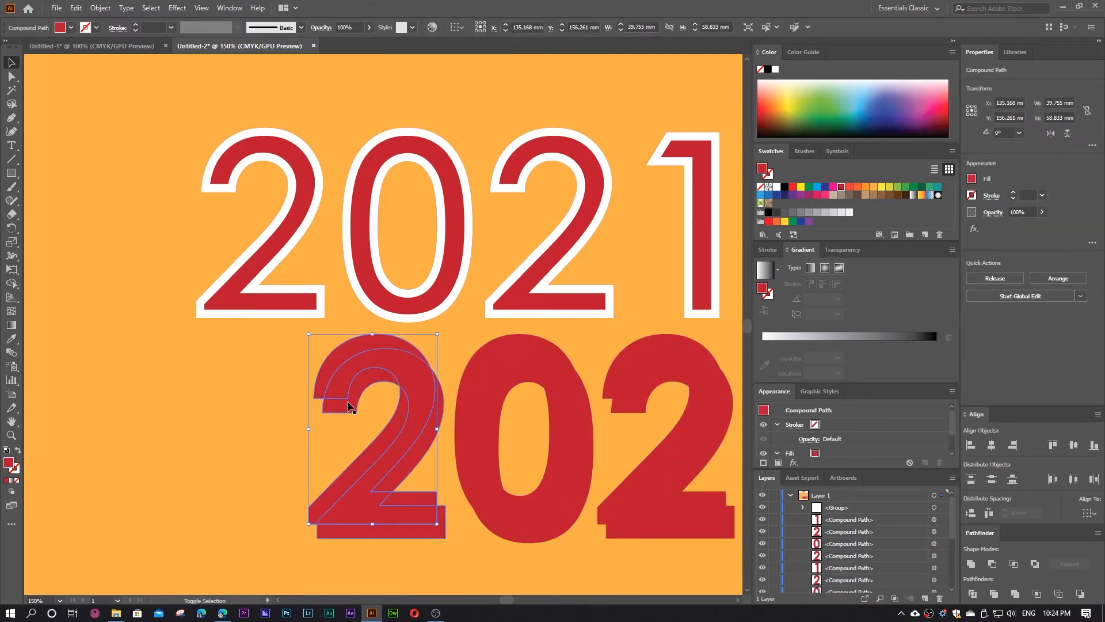
shift+click(348, 407)
click(994, 564)
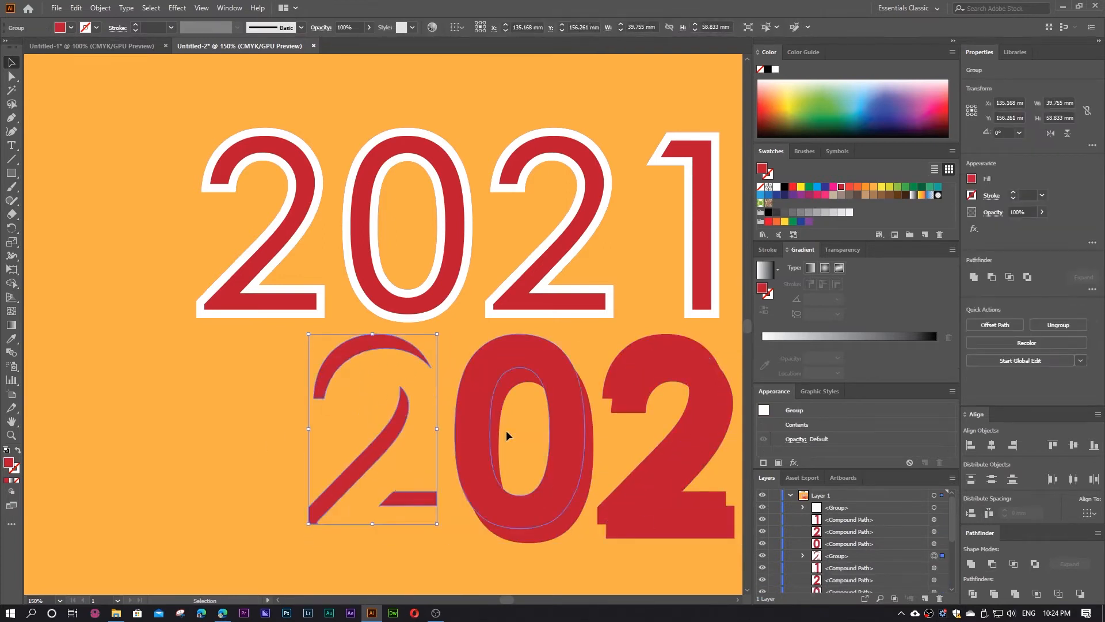
drag(391, 429, 281, 221)
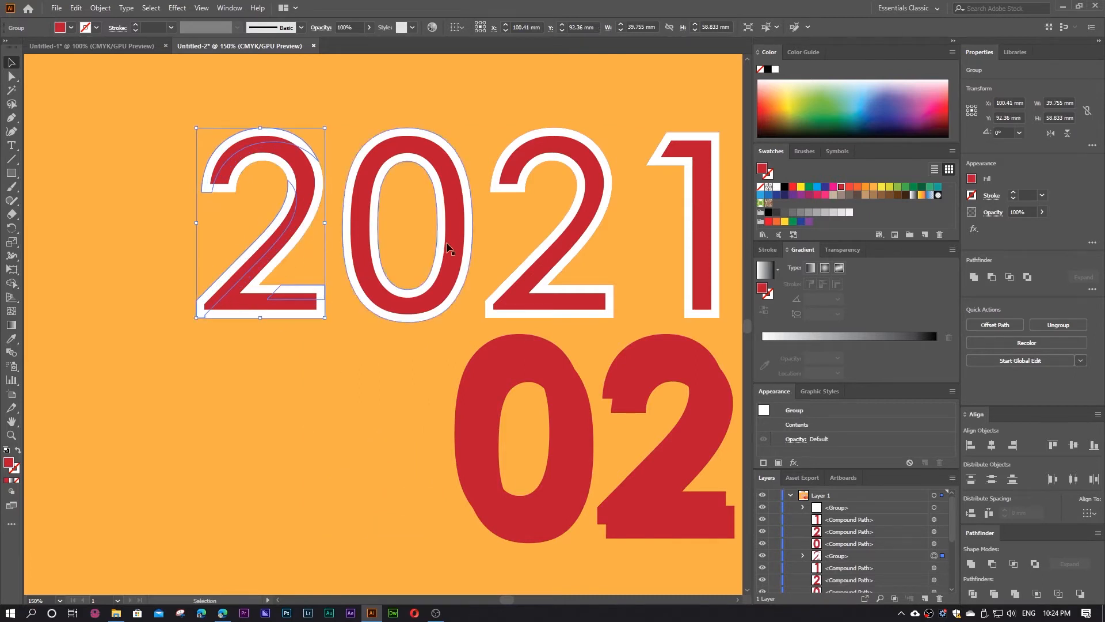
click(784, 186)
click(470, 99)
Step: Subtract the lower 0 from the upper one and place the remaining slivers, filled black, onto the 0 of the main text
drag(604, 329, 504, 322)
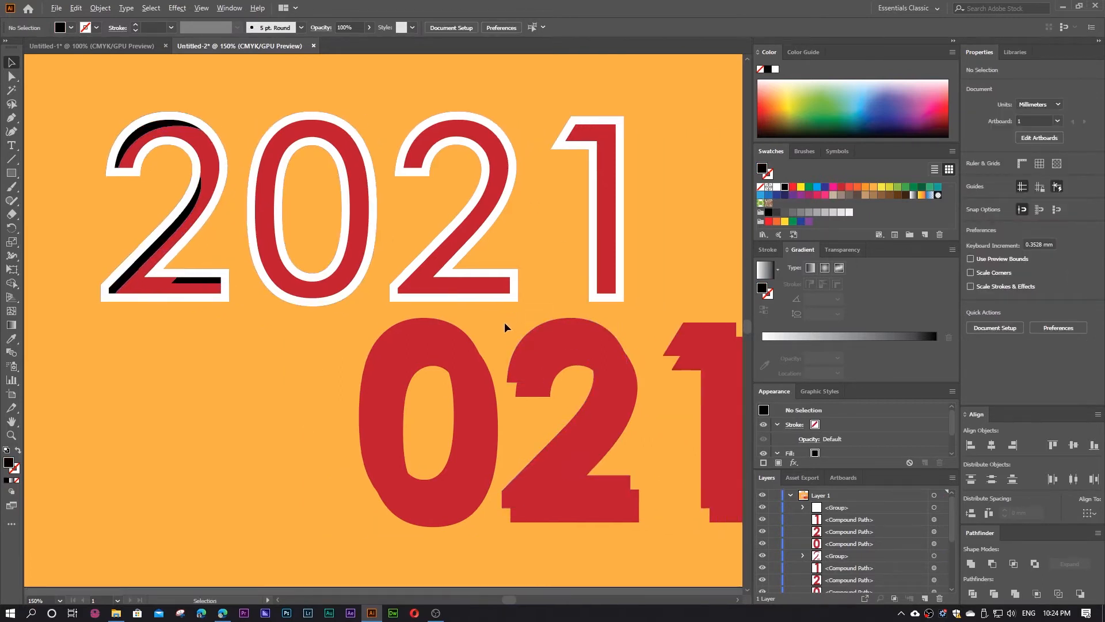
key(ctrl+minus)
click(402, 323)
shift+click(401, 322)
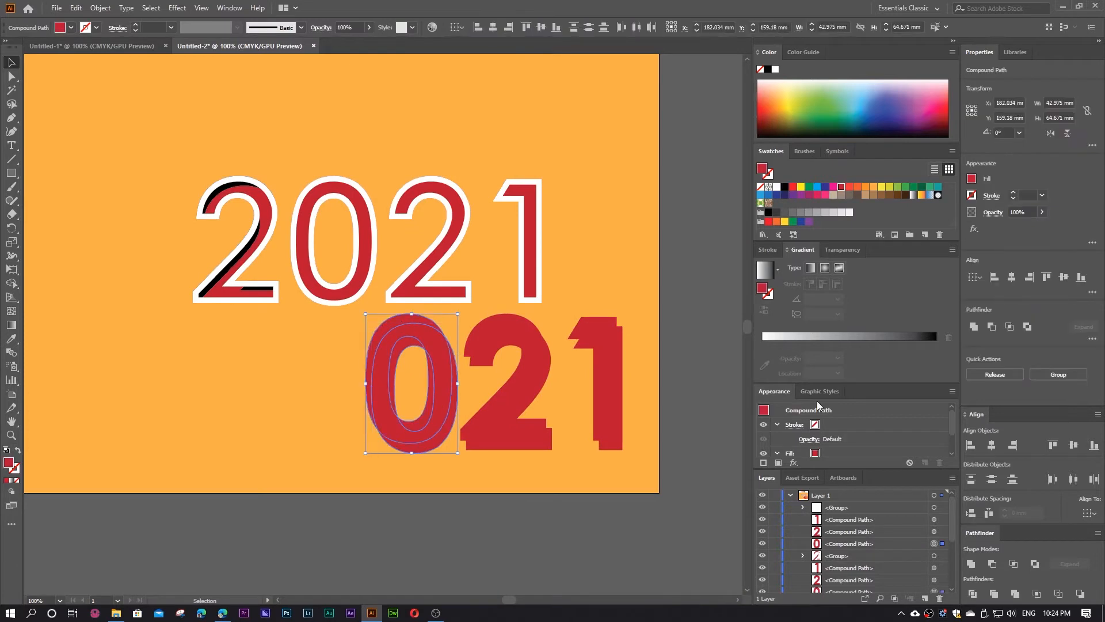
click(993, 565)
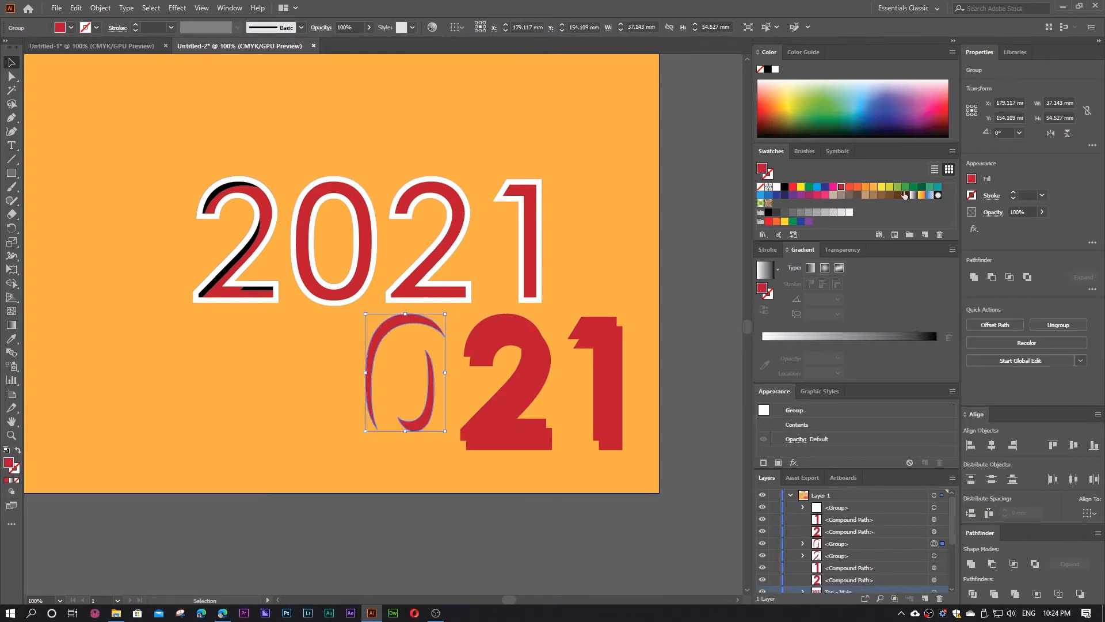
click(784, 187)
drag(391, 329, 317, 193)
click(336, 354)
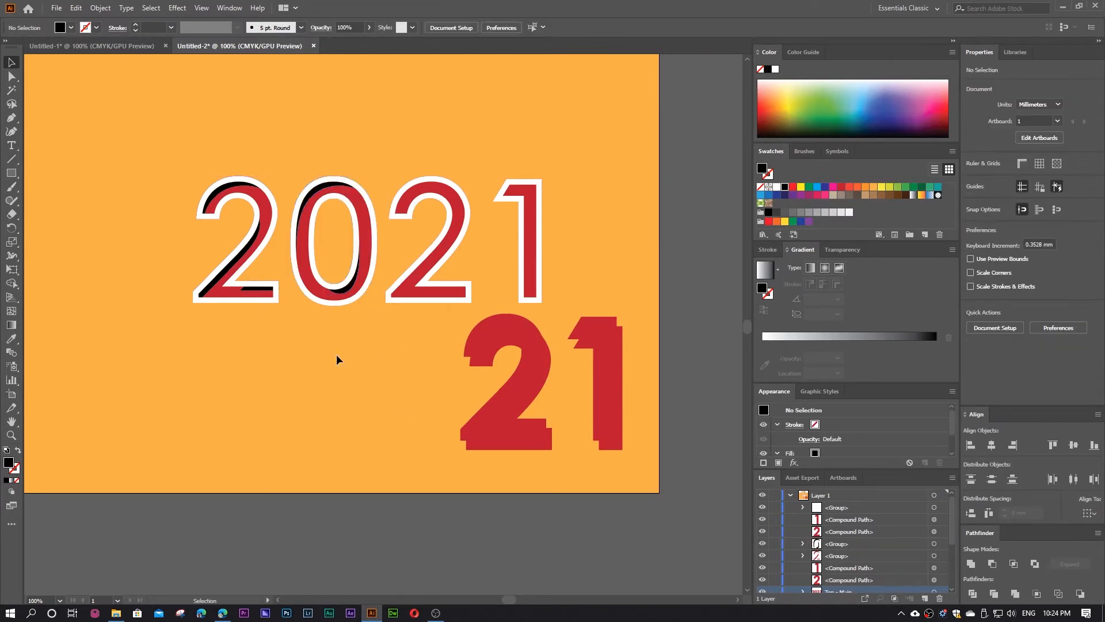
Step: Subtract the lower second 2 from the upper one and move the black-filled slivers about 35 mm left and 64 mm up onto the main digit
click(504, 322)
shift+click(503, 320)
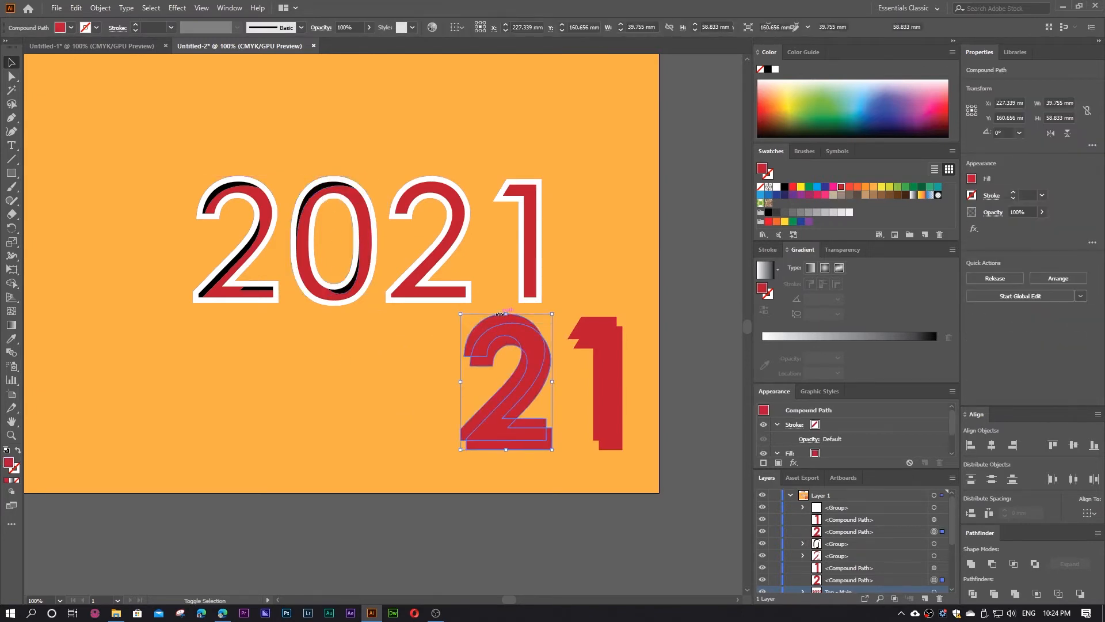
click(992, 565)
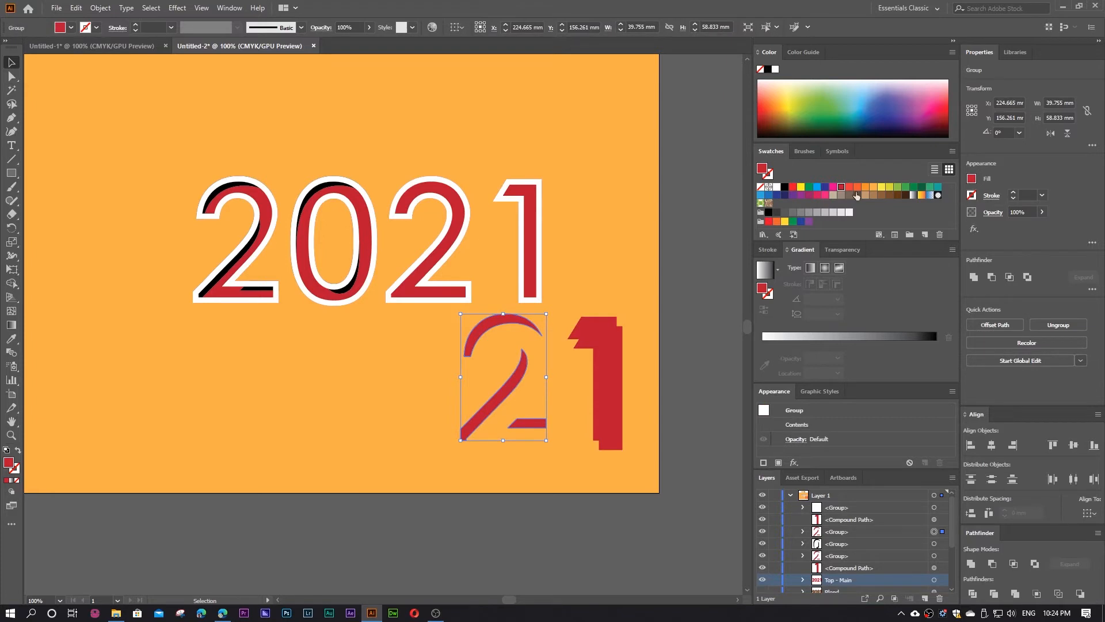
click(784, 186)
drag(489, 324, 414, 186)
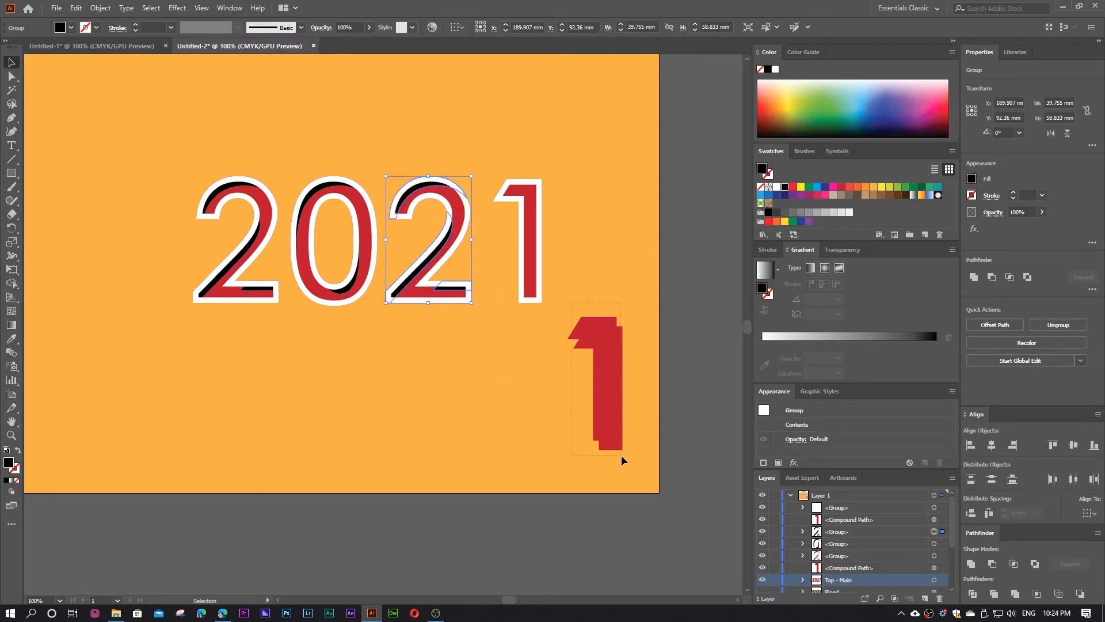
Step: Subtract the lower 1 from the upper one and move the black-filled remainder about 35 mm left and 64 mm up onto the main 1
drag(621, 455, 622, 456)
click(993, 564)
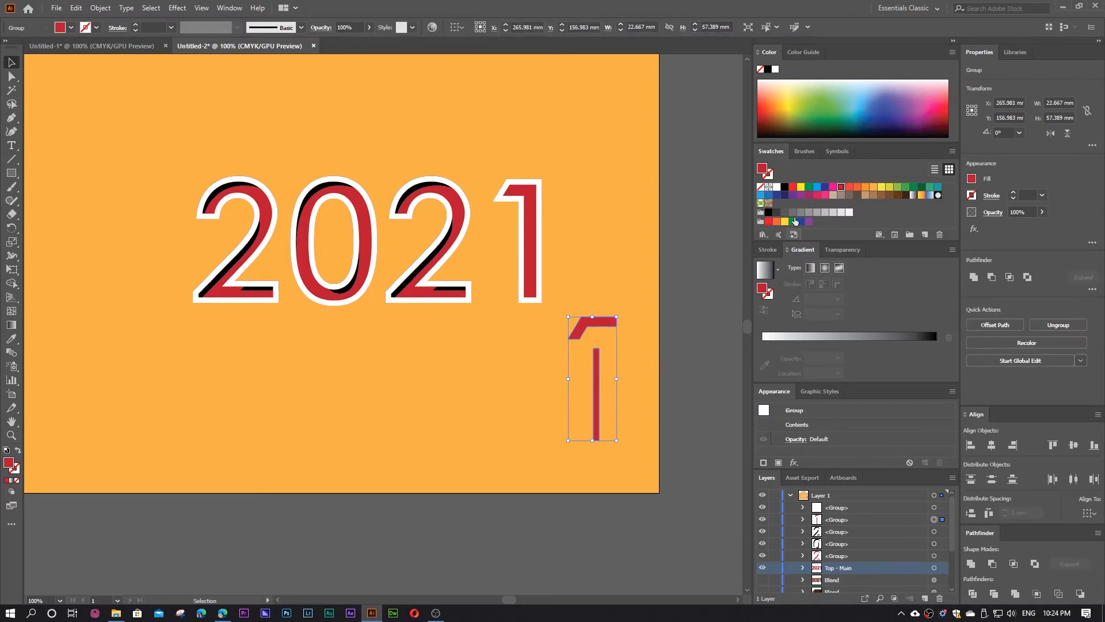
click(783, 187)
drag(604, 325, 534, 186)
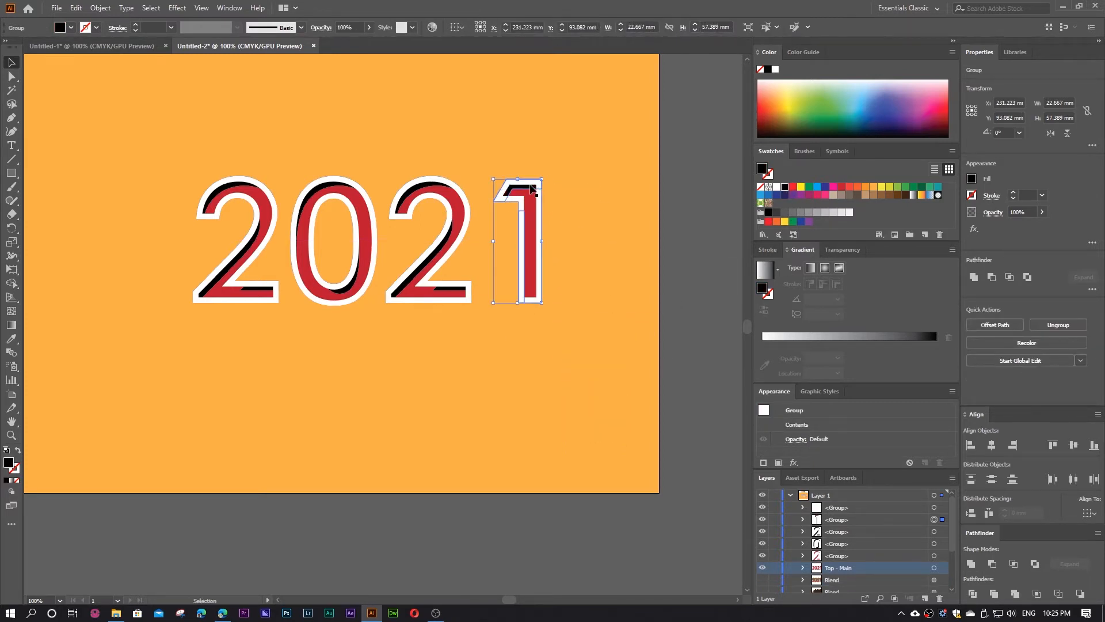
Step: Try to shift the black inner shadow of the 1 slightly right along its stem
scroll(533, 190, up, 2)
scroll(531, 196, up, 1)
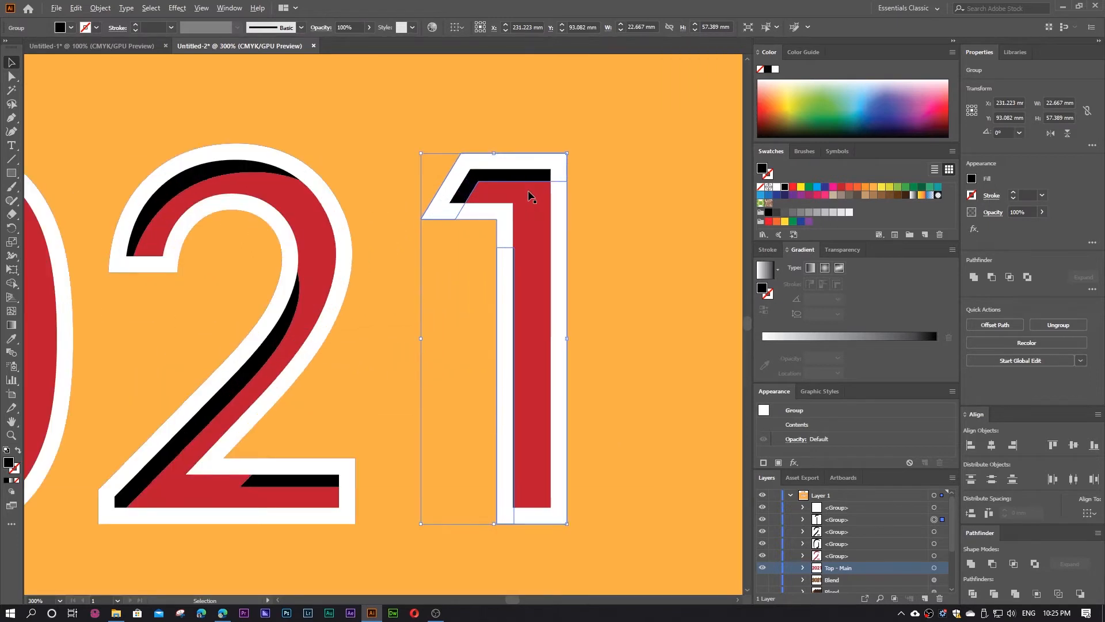
click(507, 272)
drag(540, 178, 554, 176)
click(604, 211)
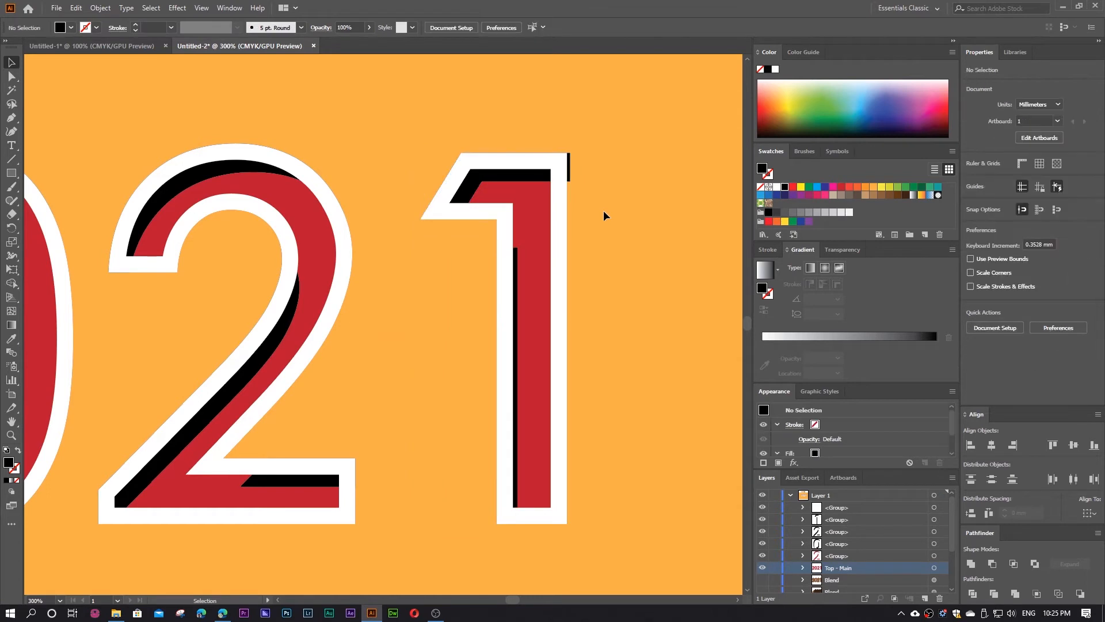
scroll(566, 220, down, 2)
drag(645, 337, 571, 314)
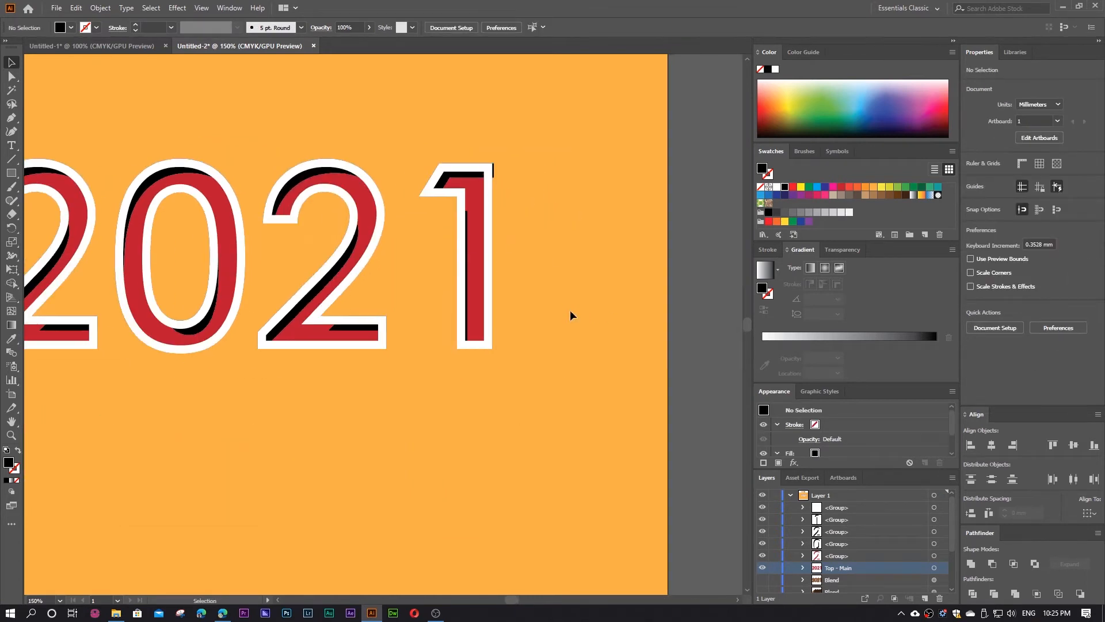
Step: Step back through the edits of the 1's inner shadow and restore them up to its placement on the main digit
key(ctrl+z)
key(ctrl+z)
key(ctrl+z)
key(ctrl+z)
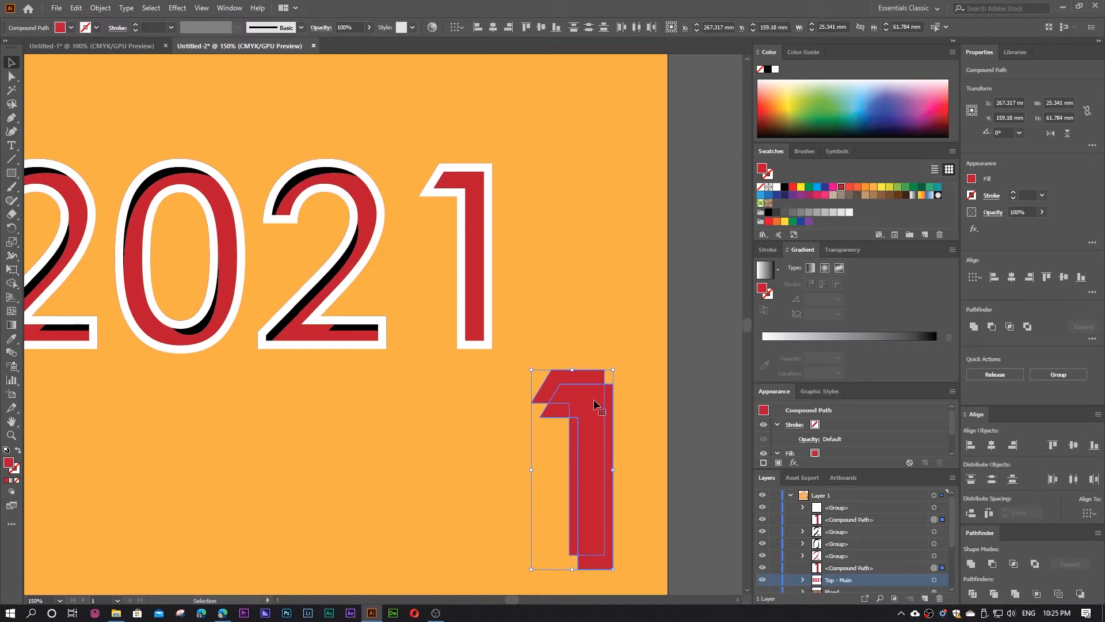
key(ctrl+z)
key(ctrl+z)
key(ctrl+z)
key(ctrl+z)
key(ctrl+z)
key(ctrl+z)
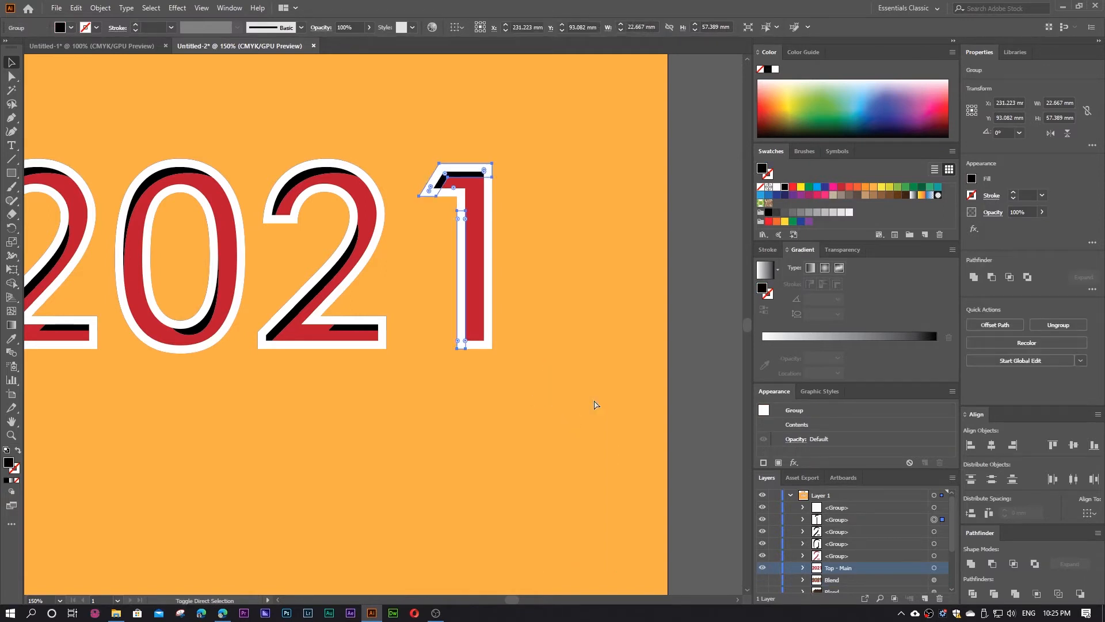
Step: Nudge the black inner shadow of the 1 slightly right so a strip of it lies inside the stem's edge
scroll(481, 318, up, 4)
scroll(478, 319, down, 4)
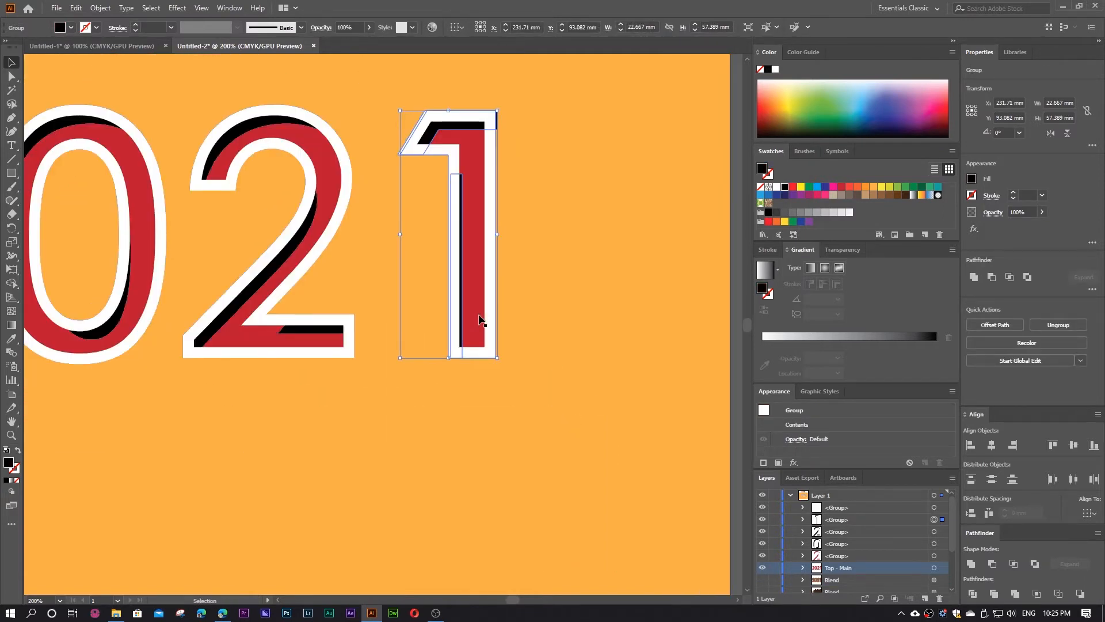
key(Right)
click(550, 304)
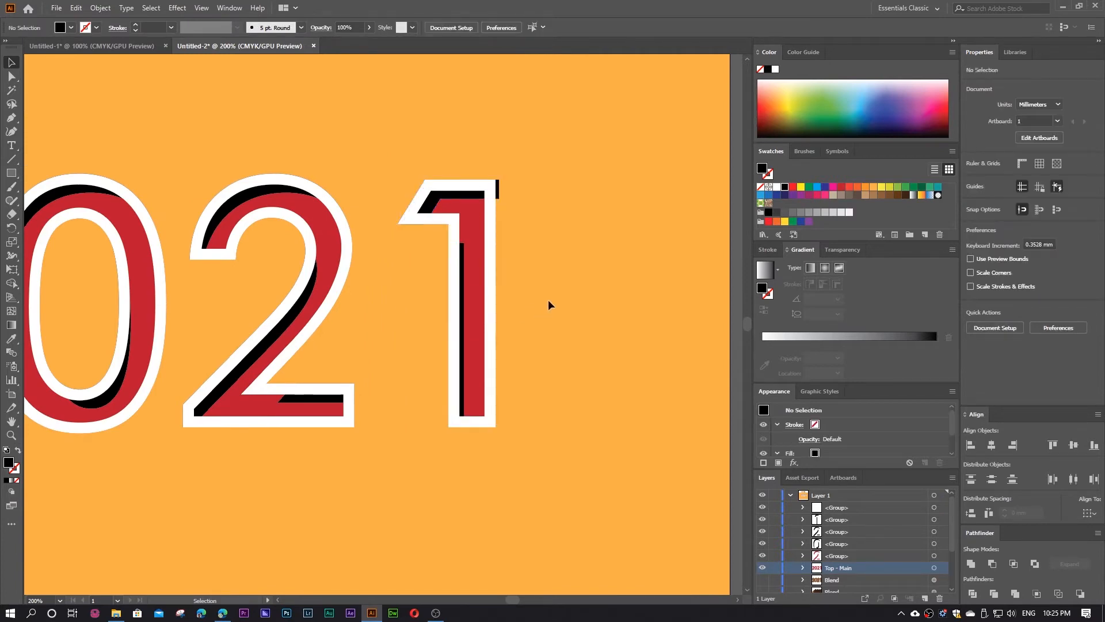
Step: Extend the base shadow of the first 2 leftward by moving its two left anchor points, snapping the upper one to the red face's inner corner
drag(279, 214, 462, 247)
scroll(518, 222, down, 1)
drag(343, 246, 457, 252)
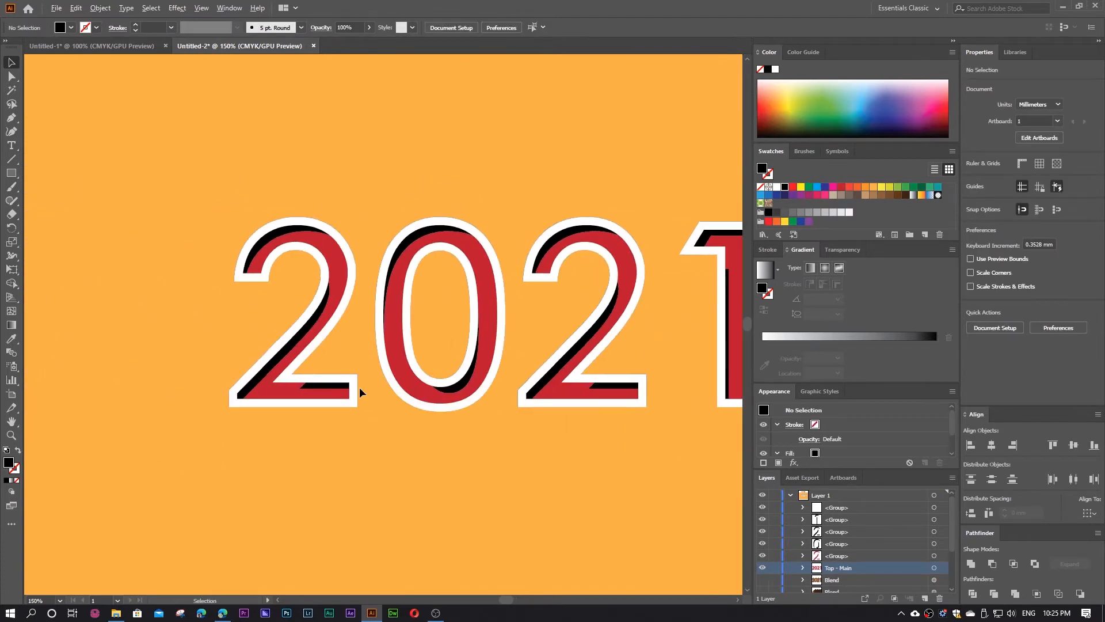
scroll(359, 392, up, 4)
click(370, 369)
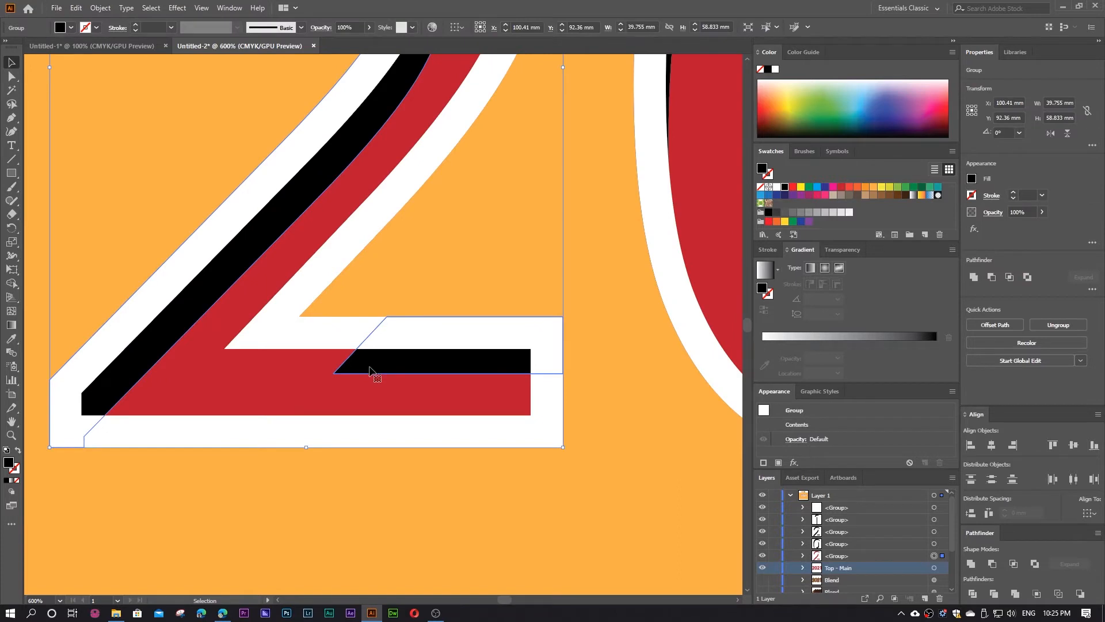
click(11, 76)
click(430, 252)
click(371, 365)
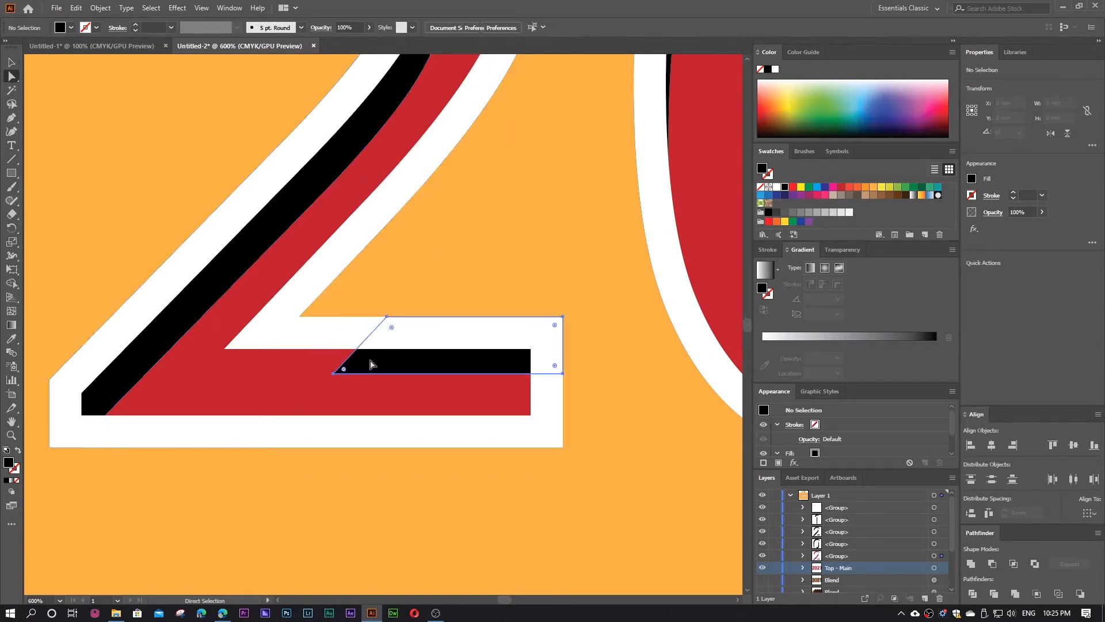
click(337, 372)
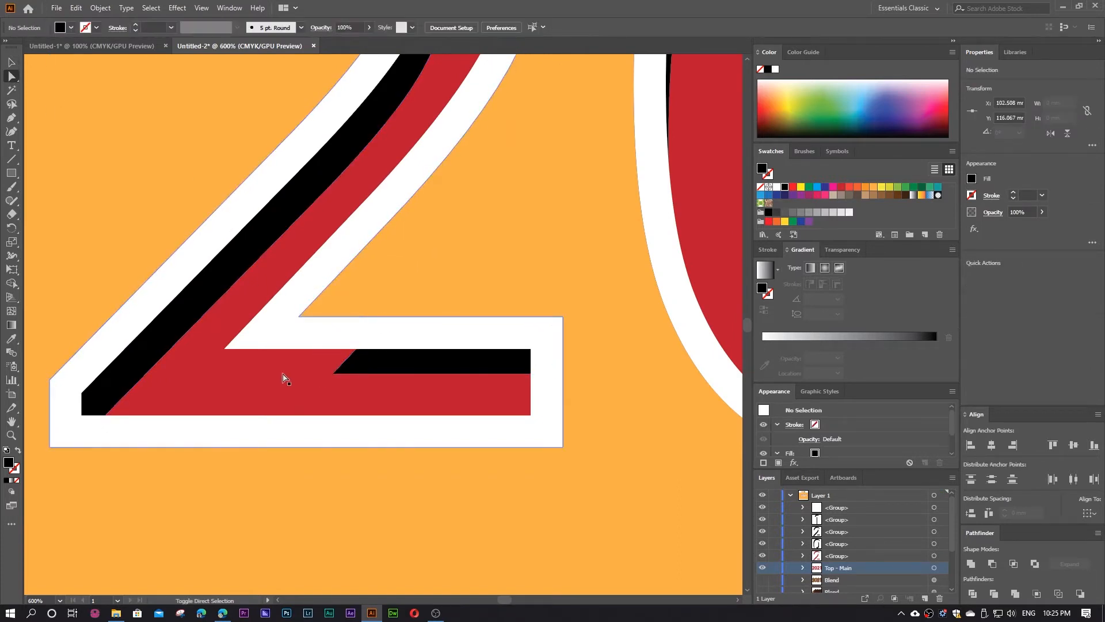
drag(337, 373, 251, 374)
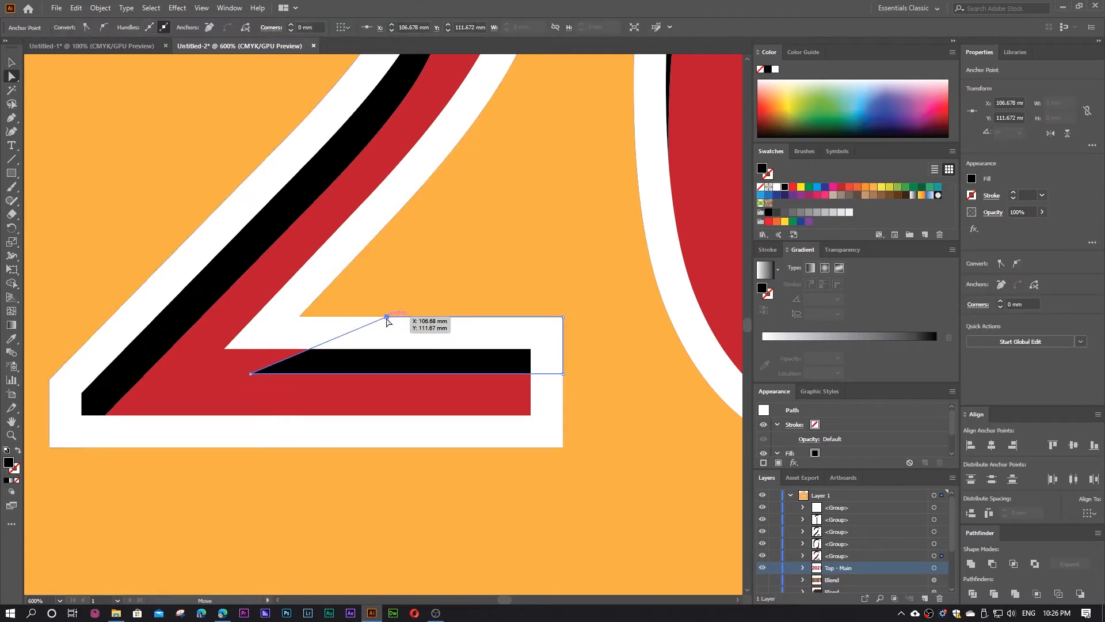
drag(386, 319, 234, 353)
scroll(220, 354, up, 5)
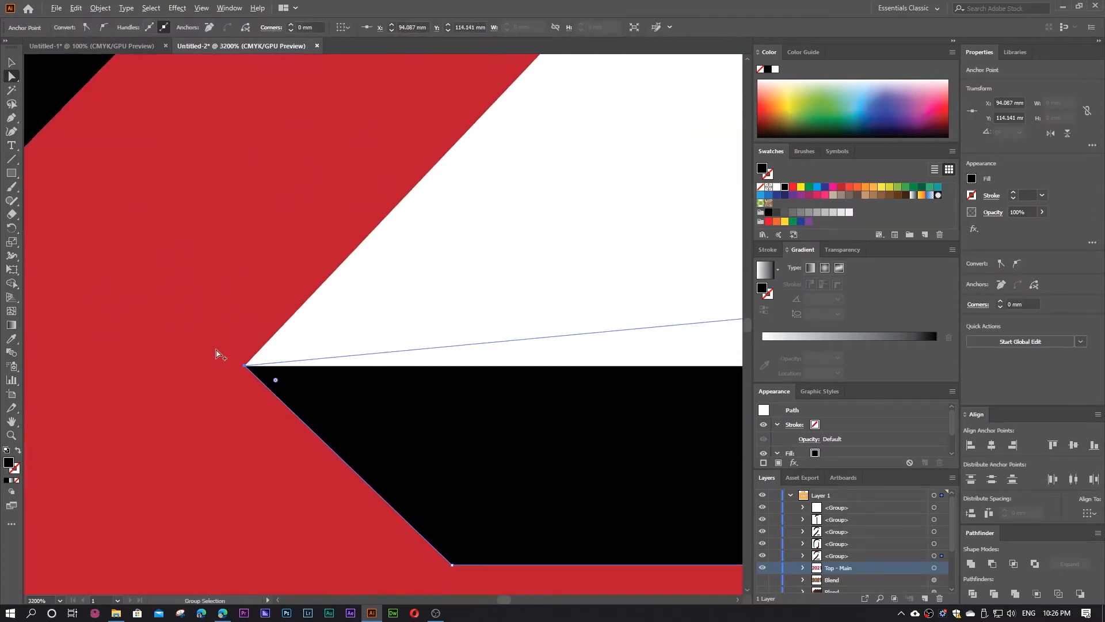
scroll(218, 354, up, 5)
scroll(459, 277, down, 13)
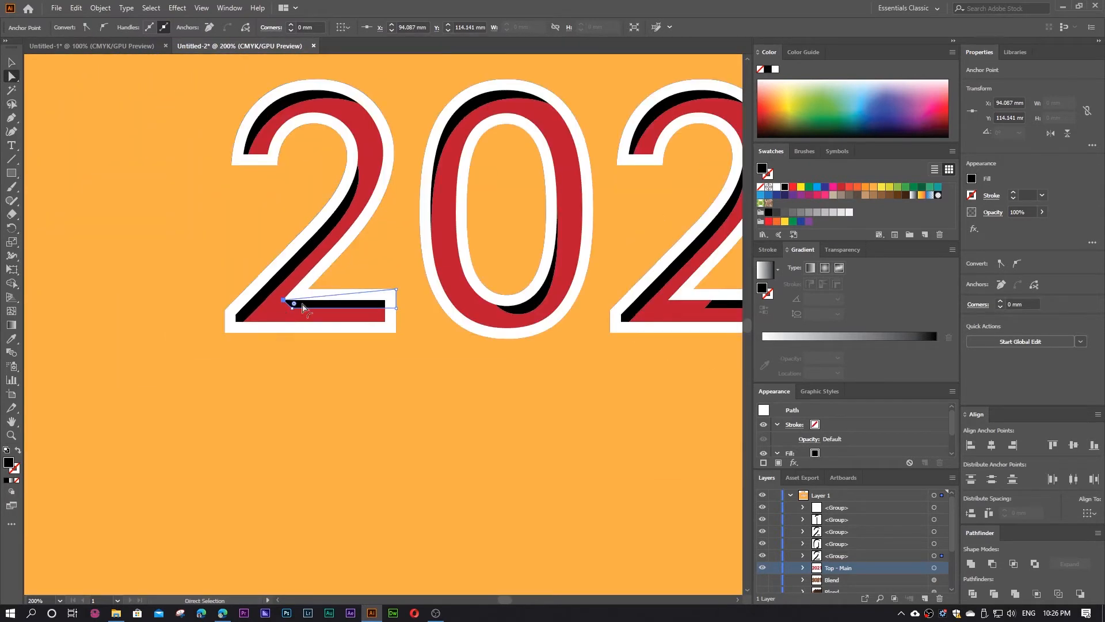
Step: Try to extend the lower inner shadow of the 0 leftward by moving its bottom and lower-left anchor points
drag(474, 268, 363, 293)
scroll(414, 340, up, 2)
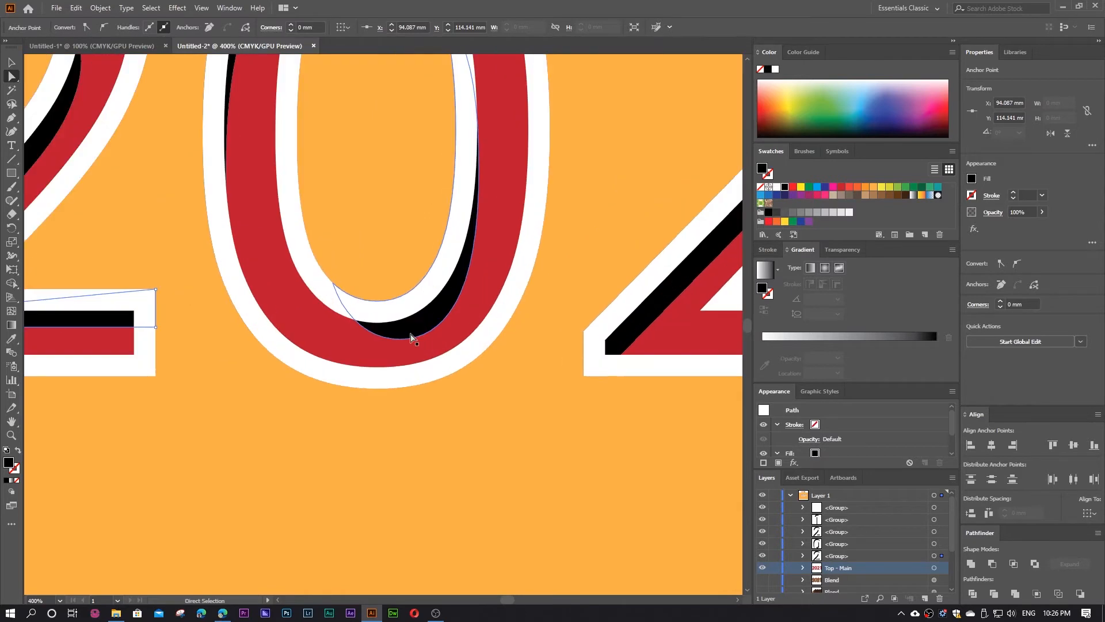
click(412, 338)
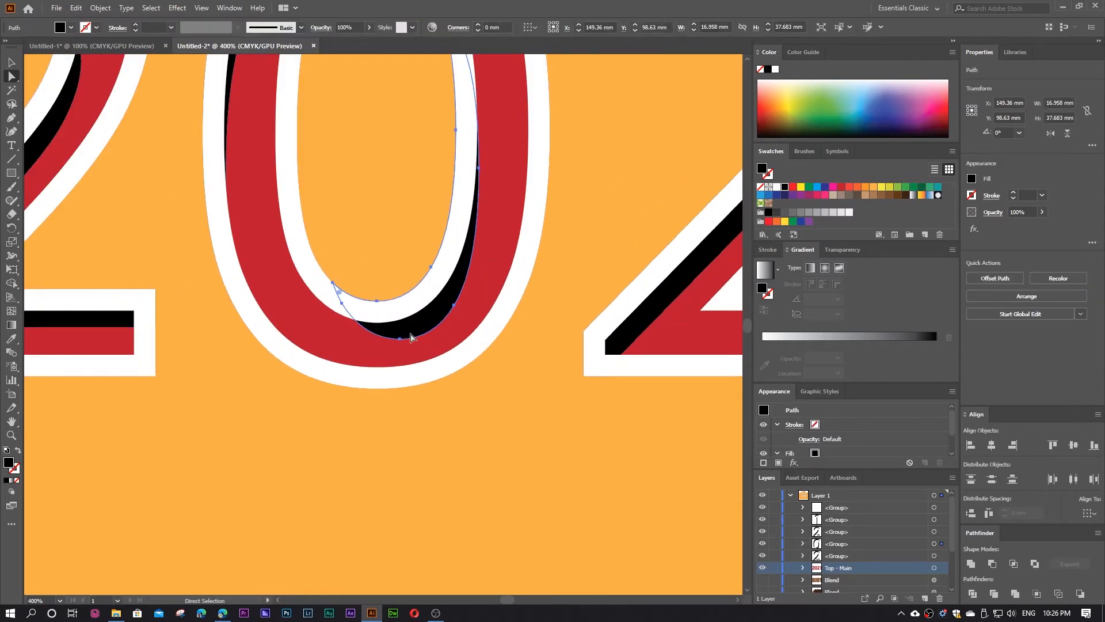
drag(400, 339, 375, 339)
key(ctrl+z)
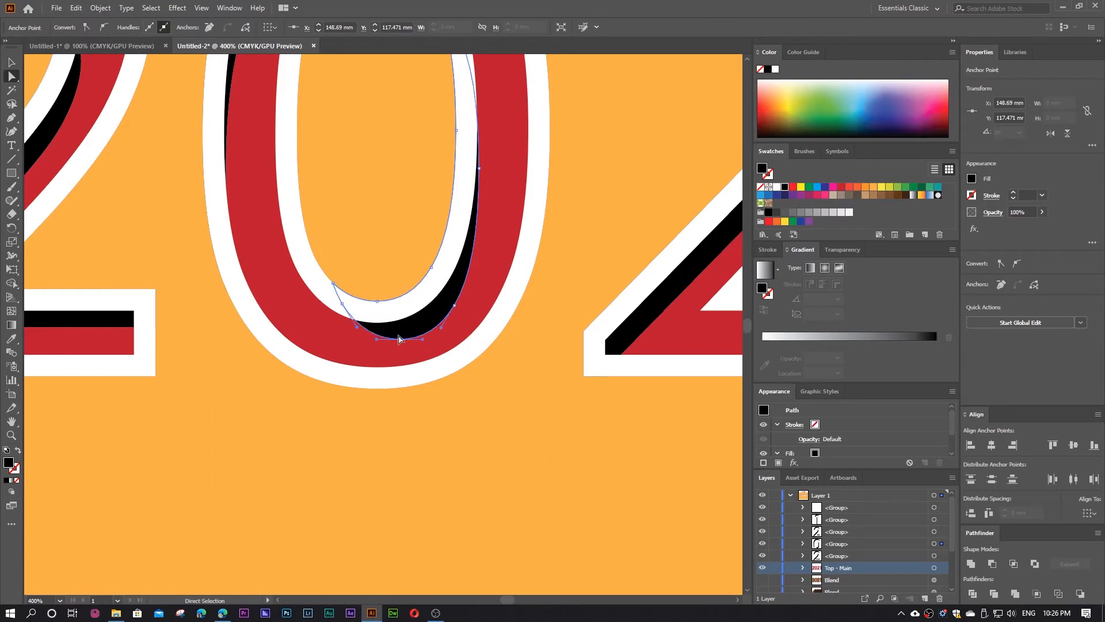
shift+click(342, 304)
drag(392, 341, 360, 337)
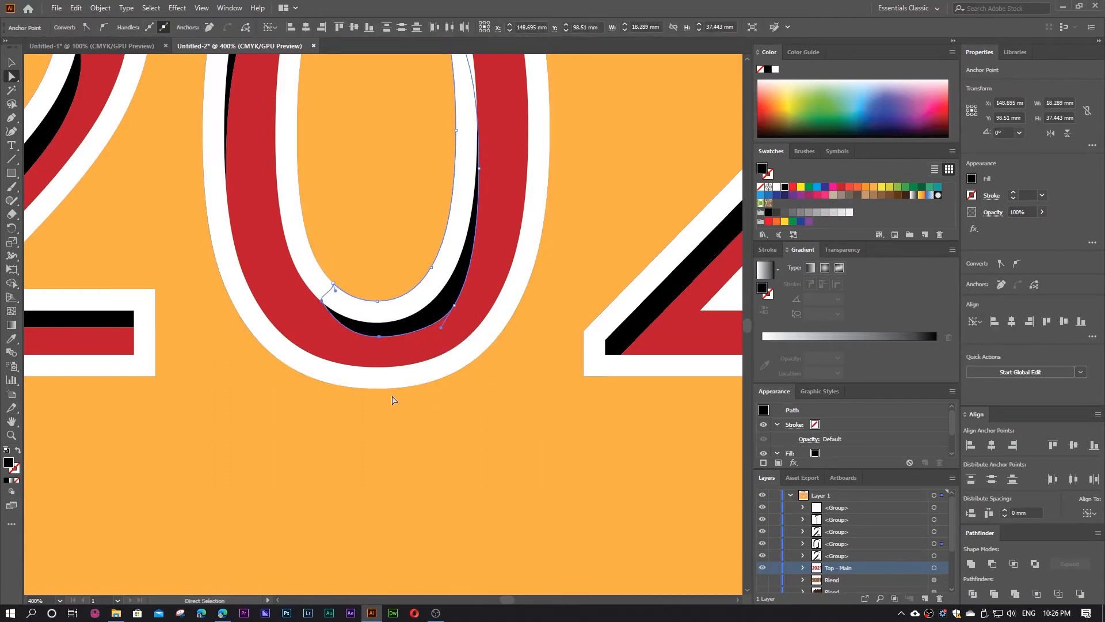
click(452, 464)
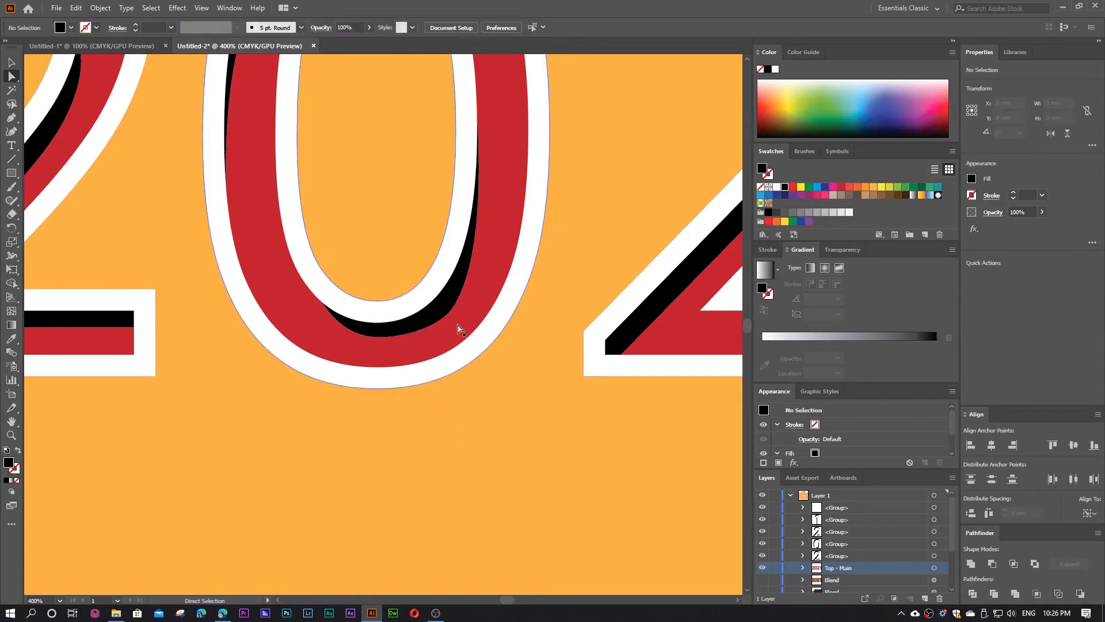
click(448, 312)
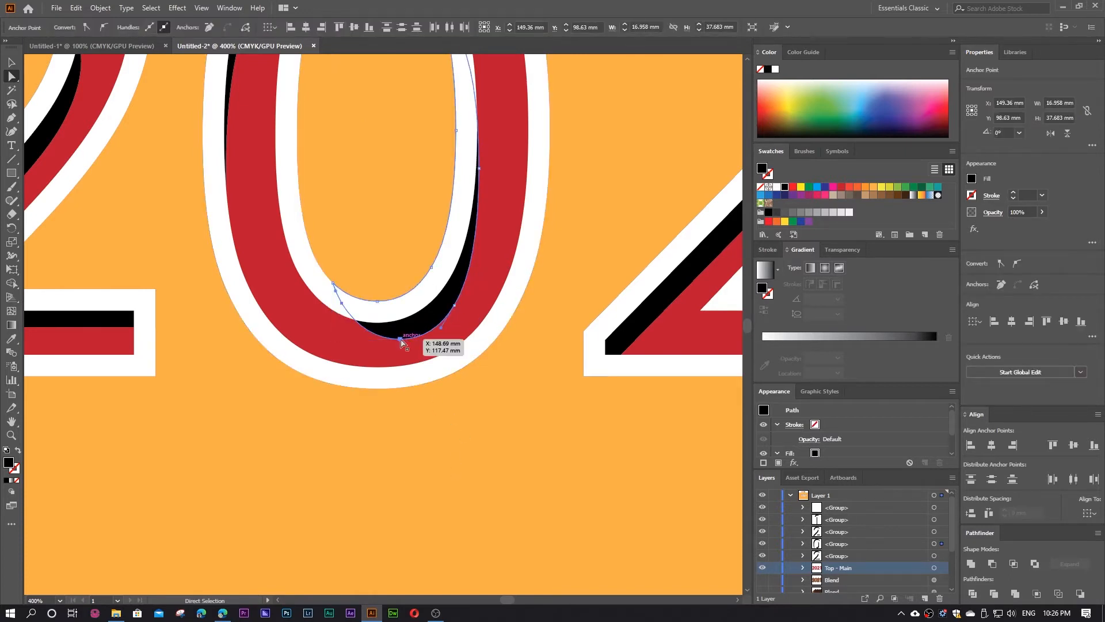
Step: Move the bottom and lower-left anchor points of the 0's inner shadow about 2.4 mm left and its lower-right anchor slightly inward
drag(332, 285, 329, 314)
click(455, 306)
drag(454, 305, 448, 305)
click(432, 437)
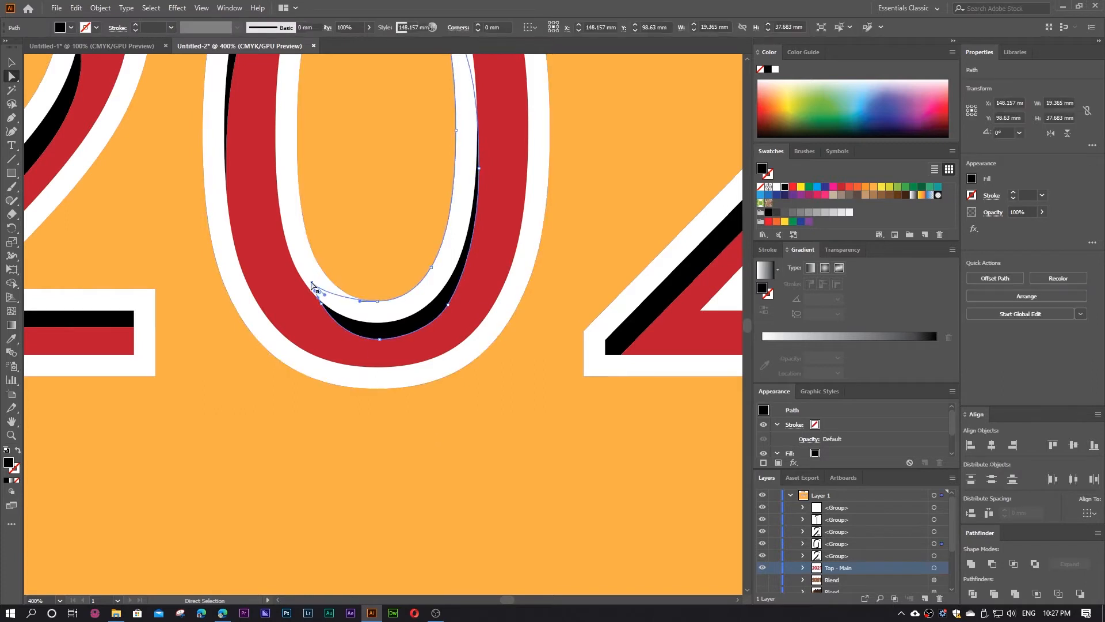
Step: Extend the lower-left tip of the 0's inner shadow about 1.3 mm left beneath the white outline by adjusting its anchor points
mouse_move(313, 286)
mouse_down()
mouse_move(302, 281)
mouse_move(317, 303)
mouse_up()
click(337, 303)
click(332, 314)
click(317, 305)
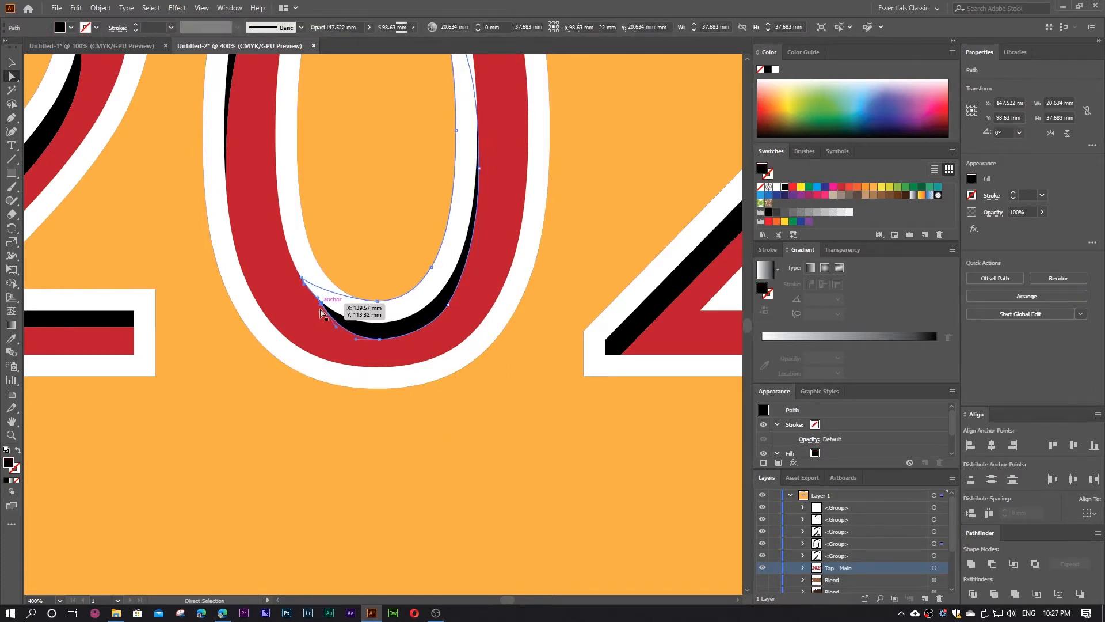
click(333, 468)
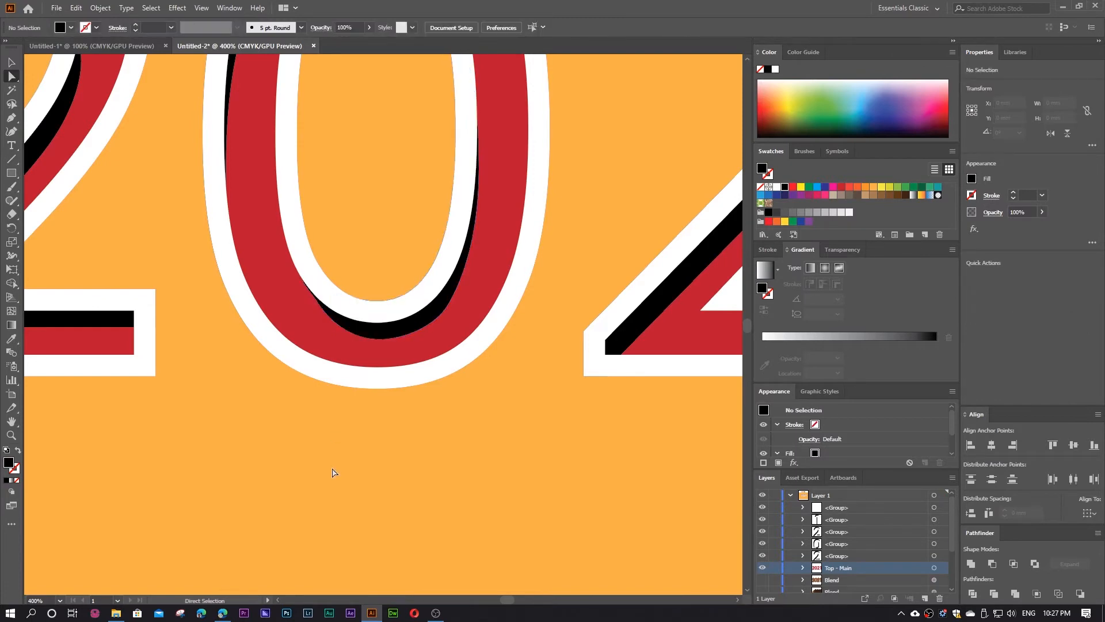
Step: Extend the base shadow of the second 2 leftward, snapping its upper-left anchor point to the red face's inner corner
scroll(340, 482, down, 3)
scroll(533, 429, up, 5)
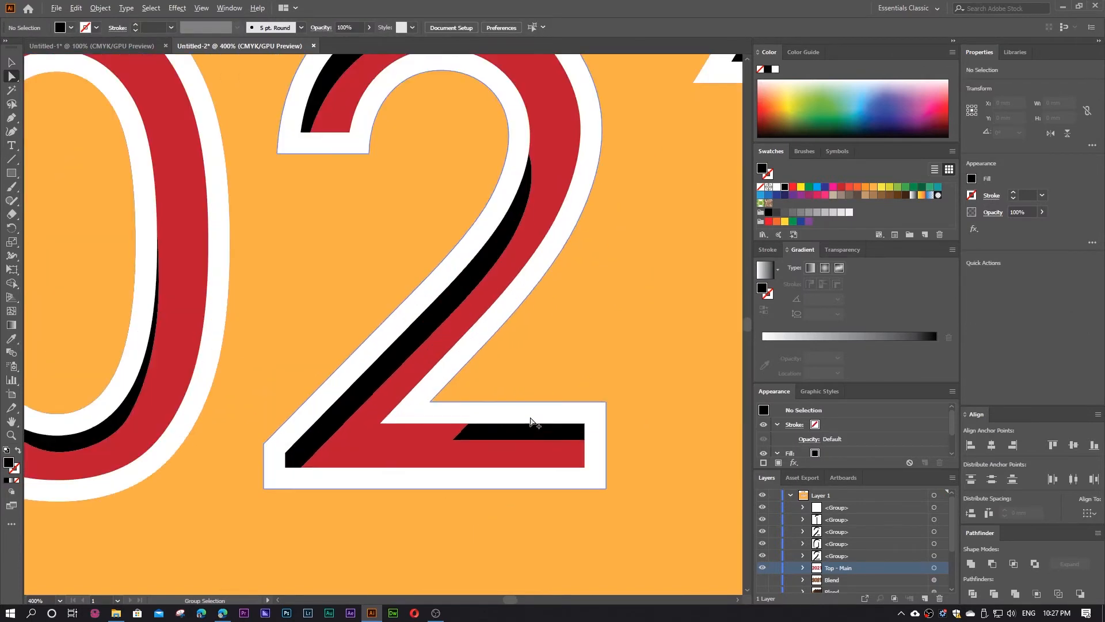
drag(373, 459, 260, 460)
drag(442, 386, 228, 427)
click(343, 496)
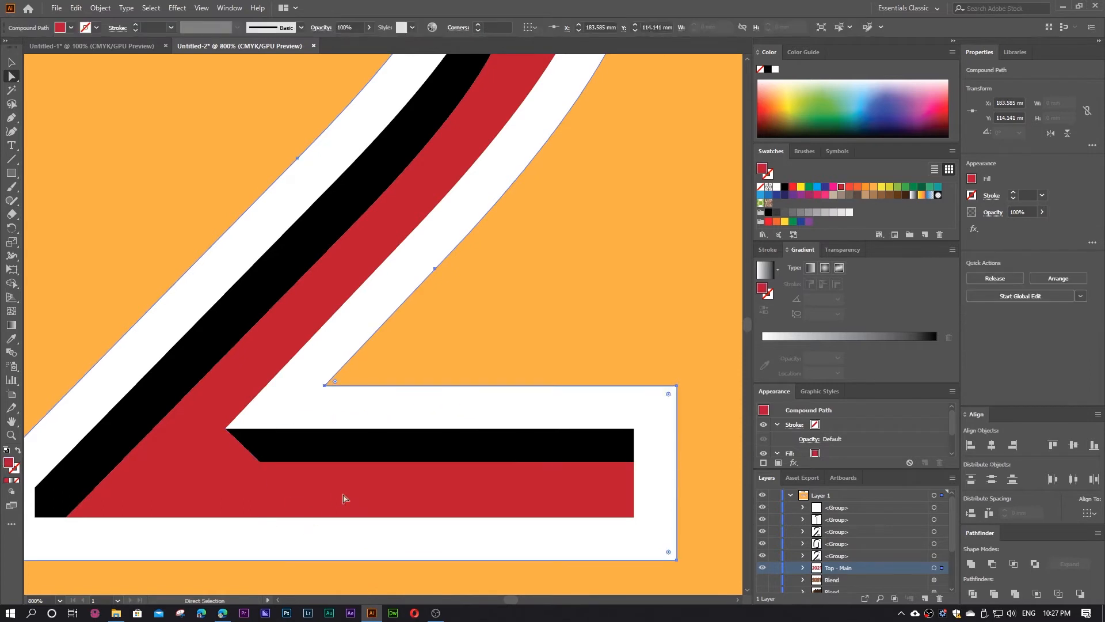
Step: Move the right-edge anchor points of the 1's top shadow left so the shadow ends beneath the white outline
scroll(304, 472, down, 4)
drag(540, 395, 497, 399)
scroll(504, 261, up, 3)
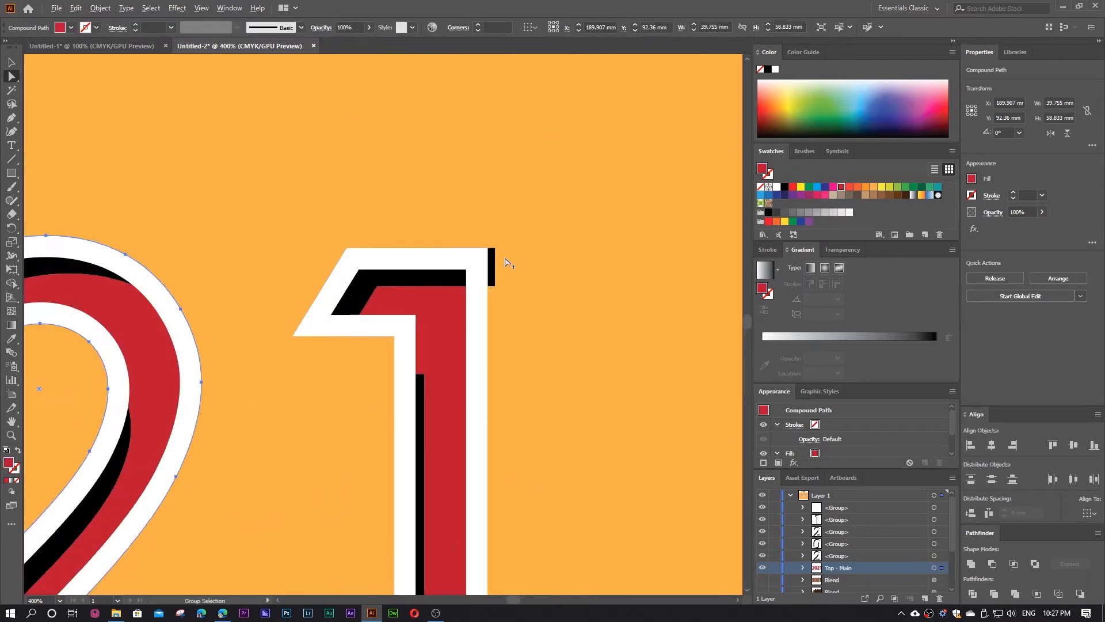
mouse_move(315, 391)
mouse_down()
mouse_move(383, 380)
mouse_move(317, 399)
mouse_up()
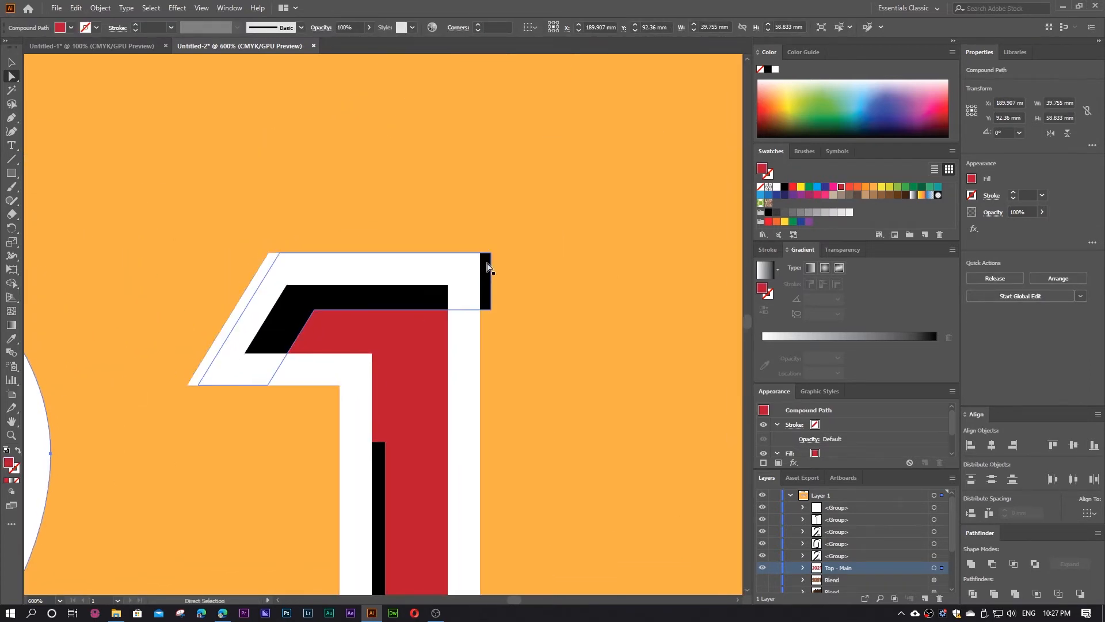
click(488, 264)
click(491, 253)
click(491, 293)
drag(491, 293, 476, 294)
click(563, 338)
Step: Duplicate the three inner shadow pieces of the first 2, offset about 1.1 mm right and 0.7 mm down
scroll(557, 254, down, 3)
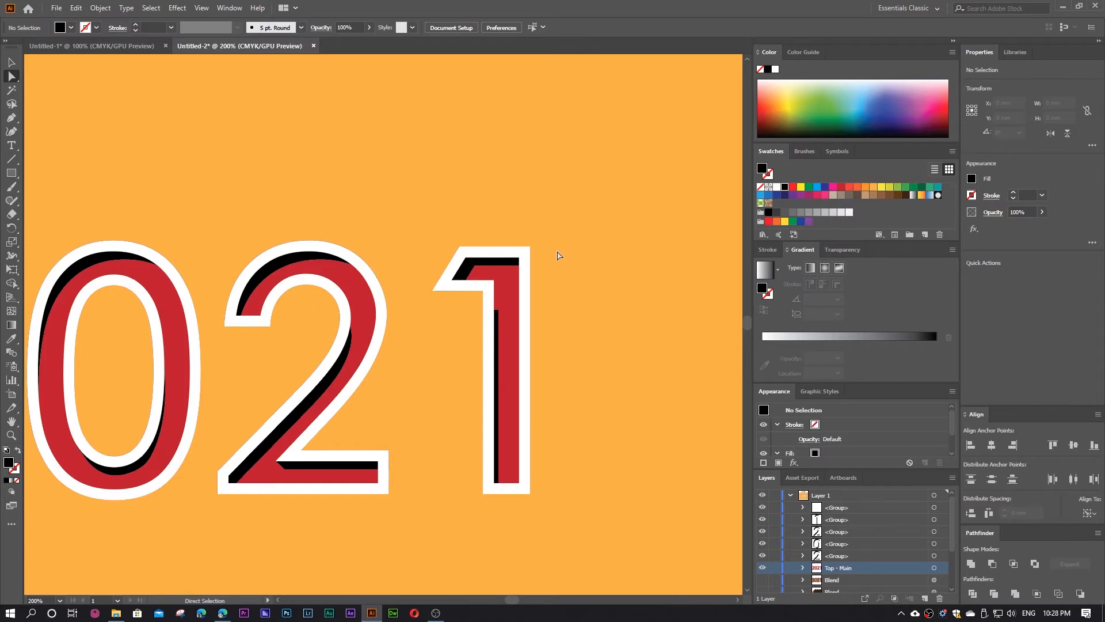
alt+scroll(521, 251, down, 5)
alt+scroll(381, 226, up, 4)
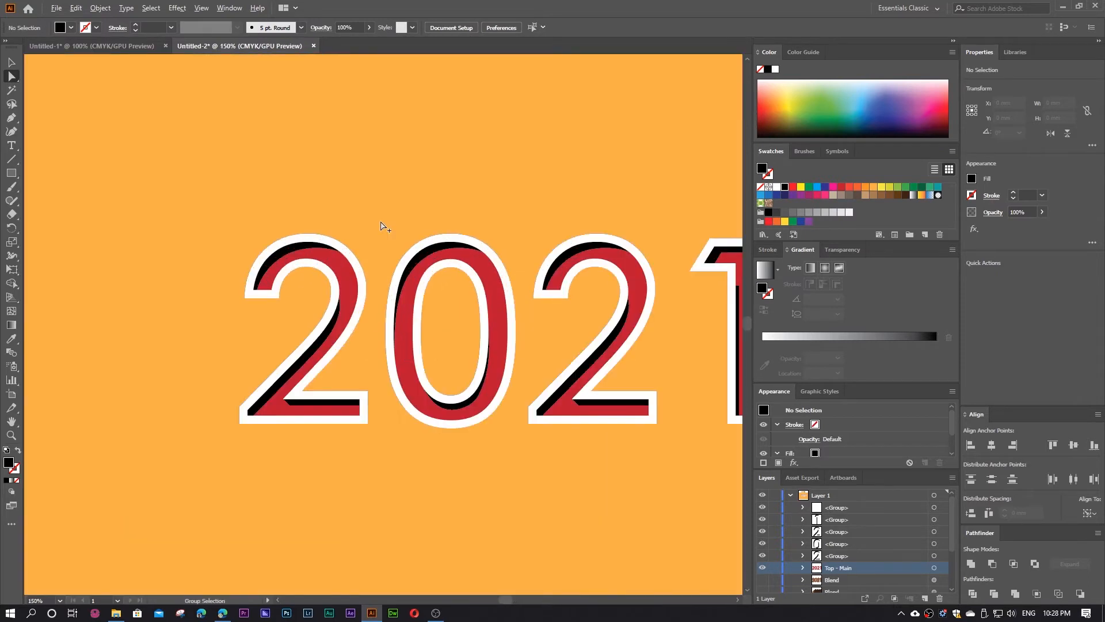
click(300, 251)
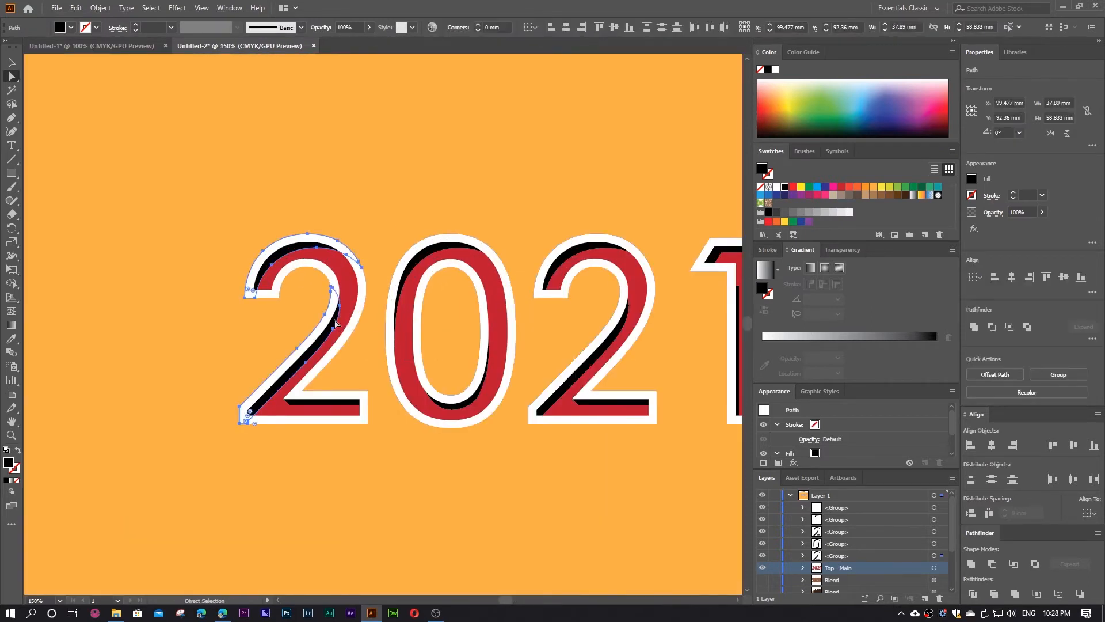
click(305, 408)
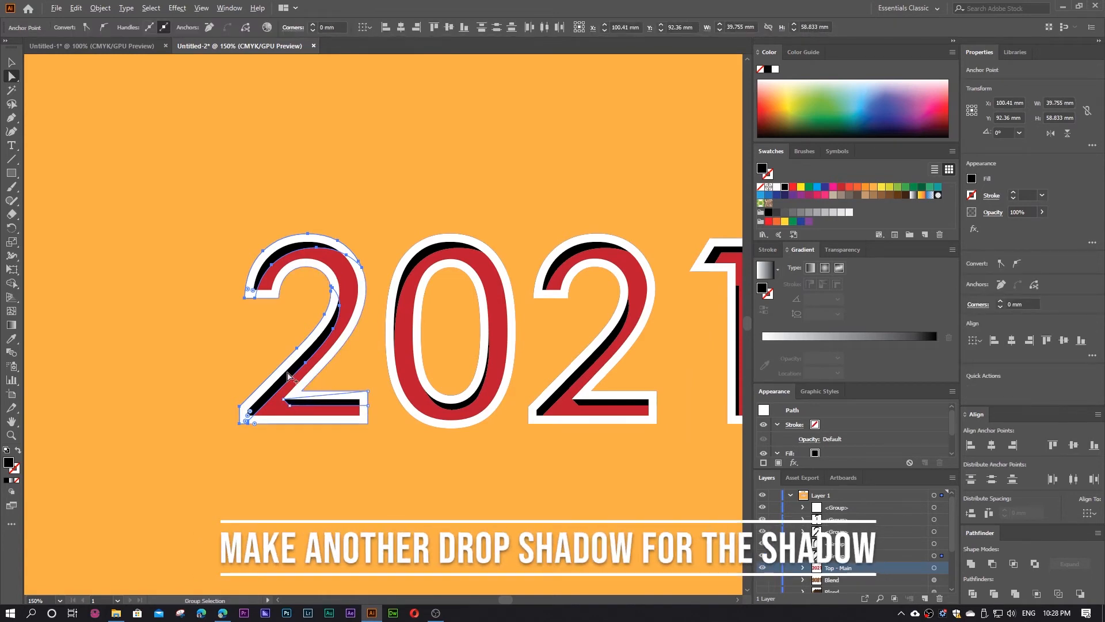
click(10, 66)
scroll(269, 354, up, 2)
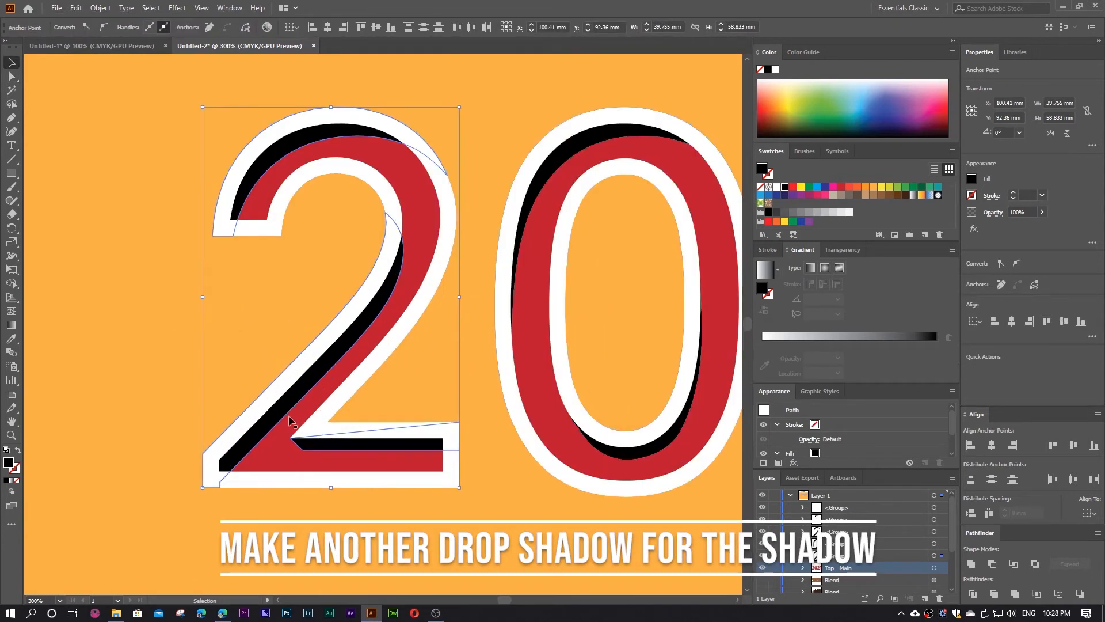
drag(280, 417, 286, 421)
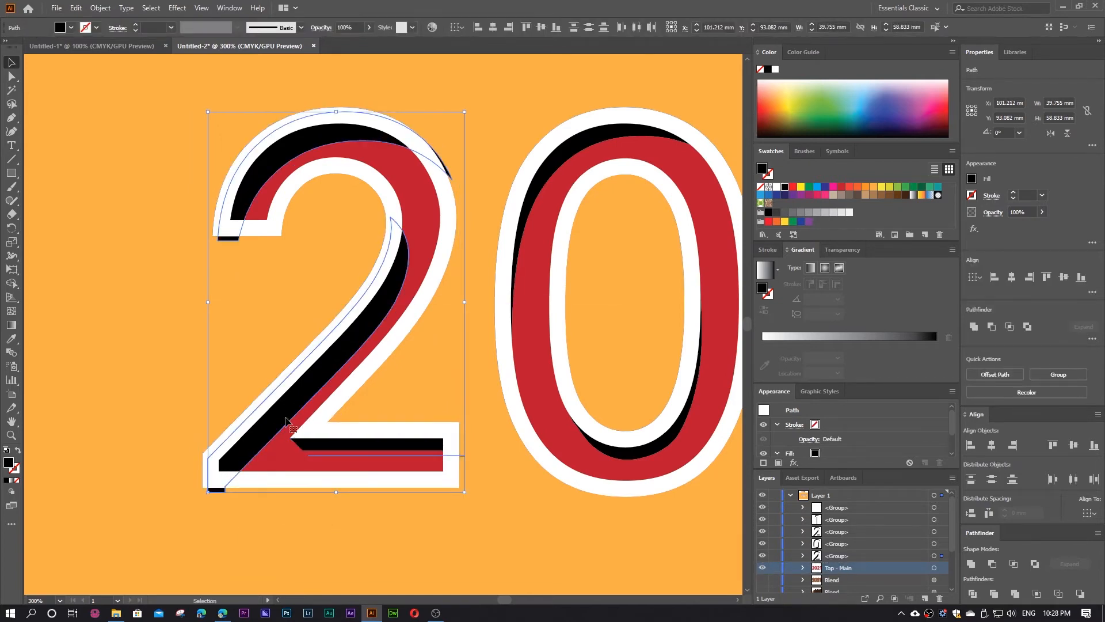
key(ctrl+z)
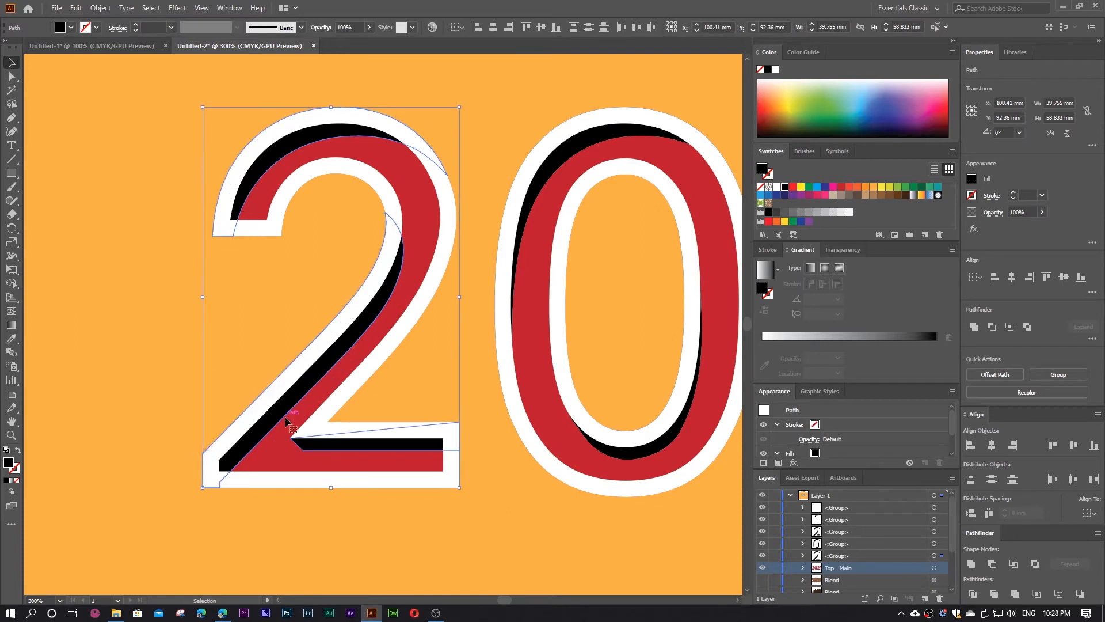
drag(274, 417, 281, 421)
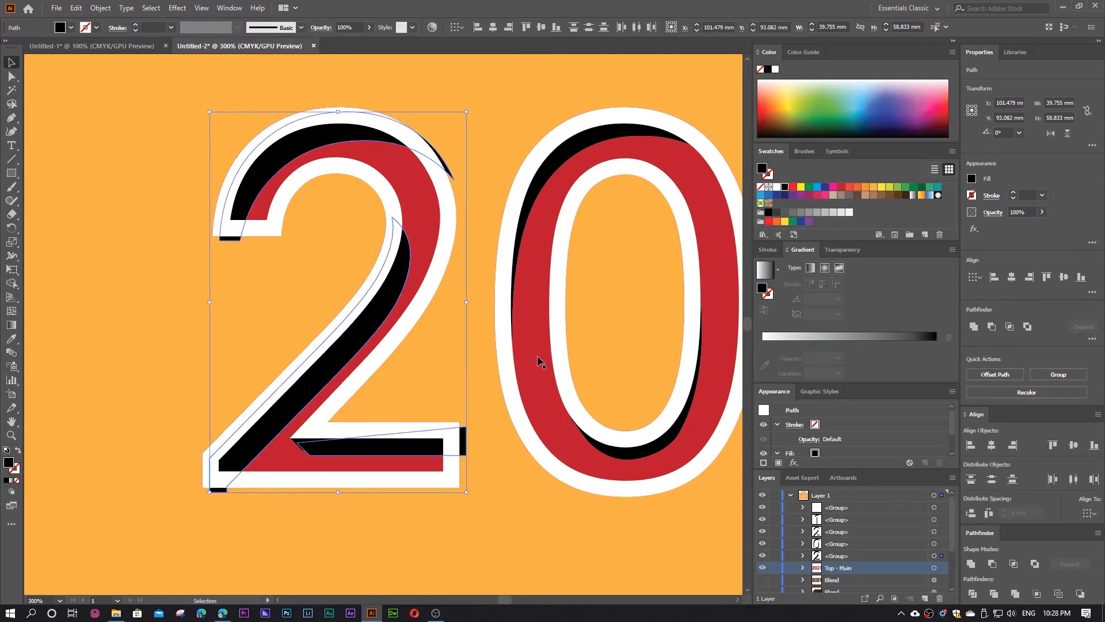
Step: Fill the duplicated shadow pieces of the first 2 with a medium gray and set their opacity to 46%
click(786, 213)
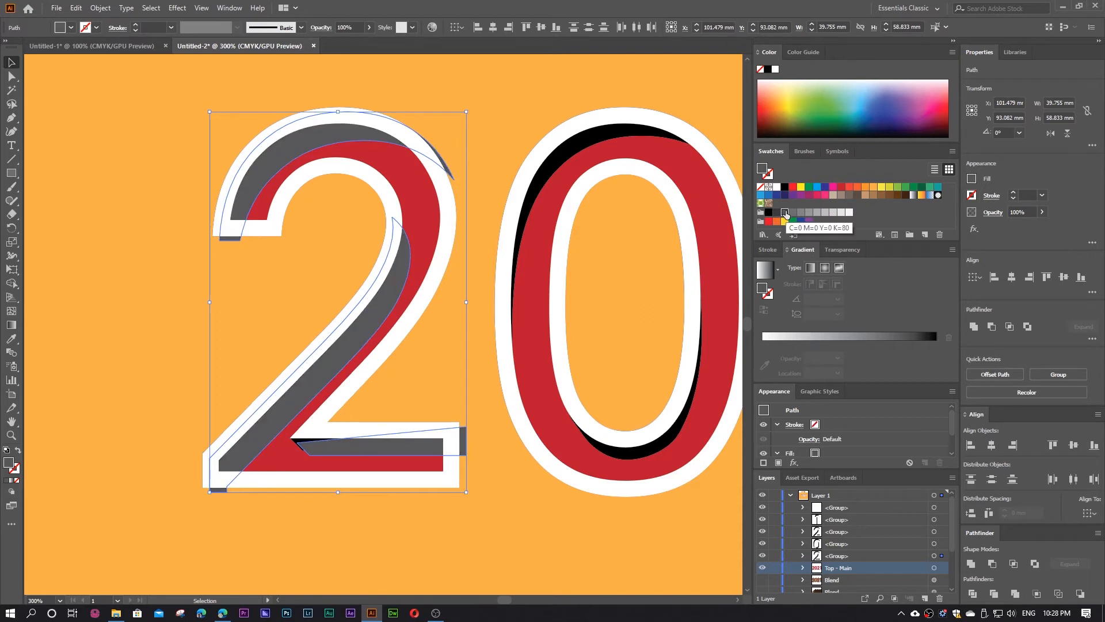
click(801, 213)
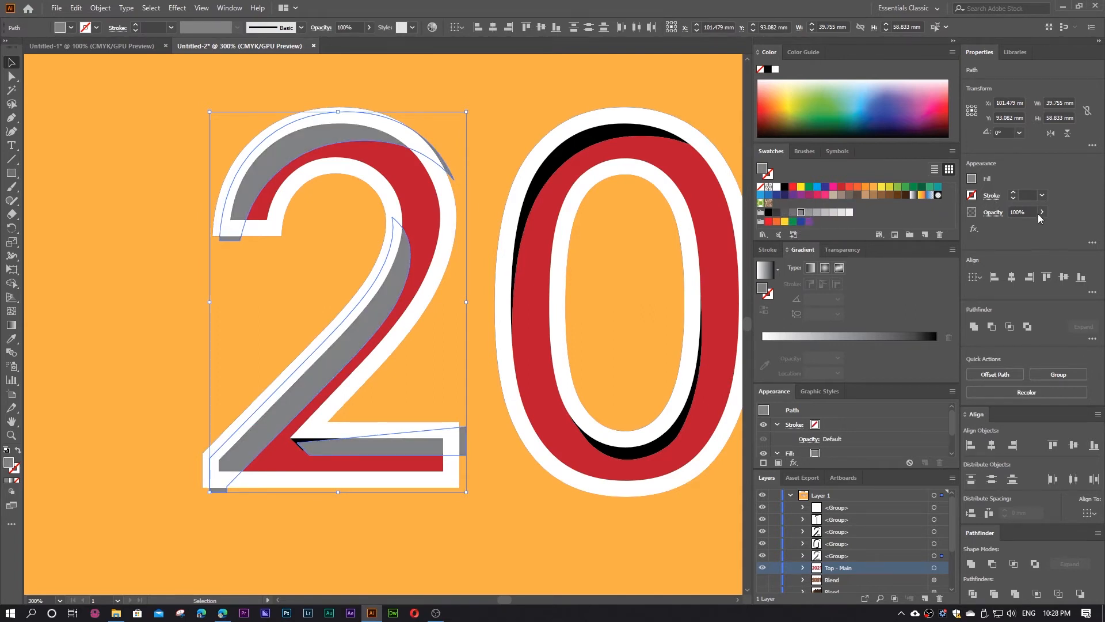
drag(1031, 229, 1013, 230)
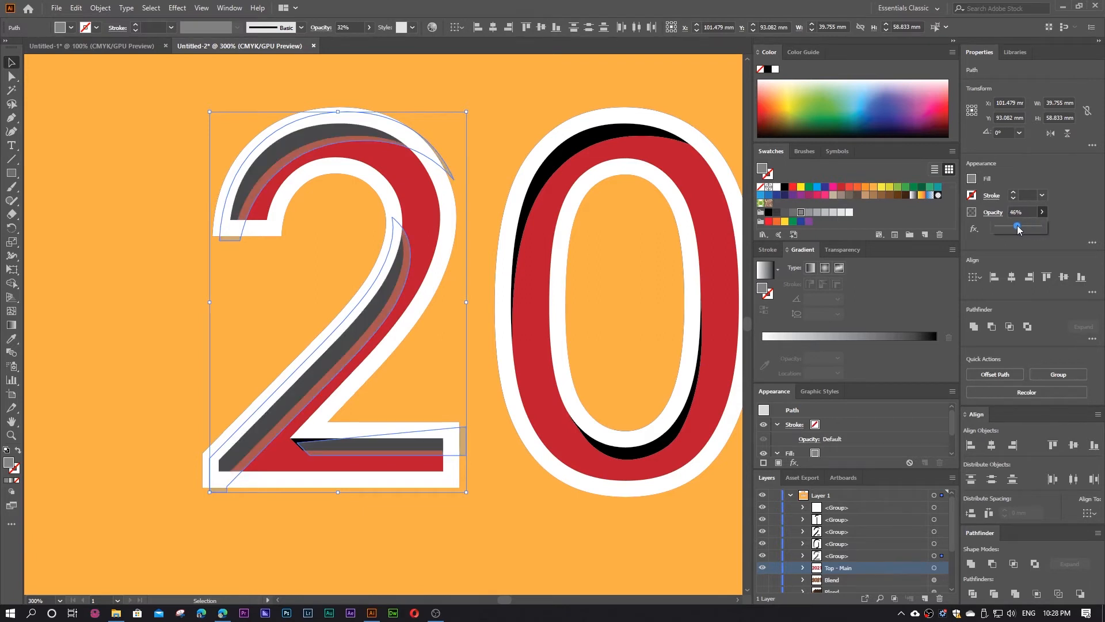
click(481, 147)
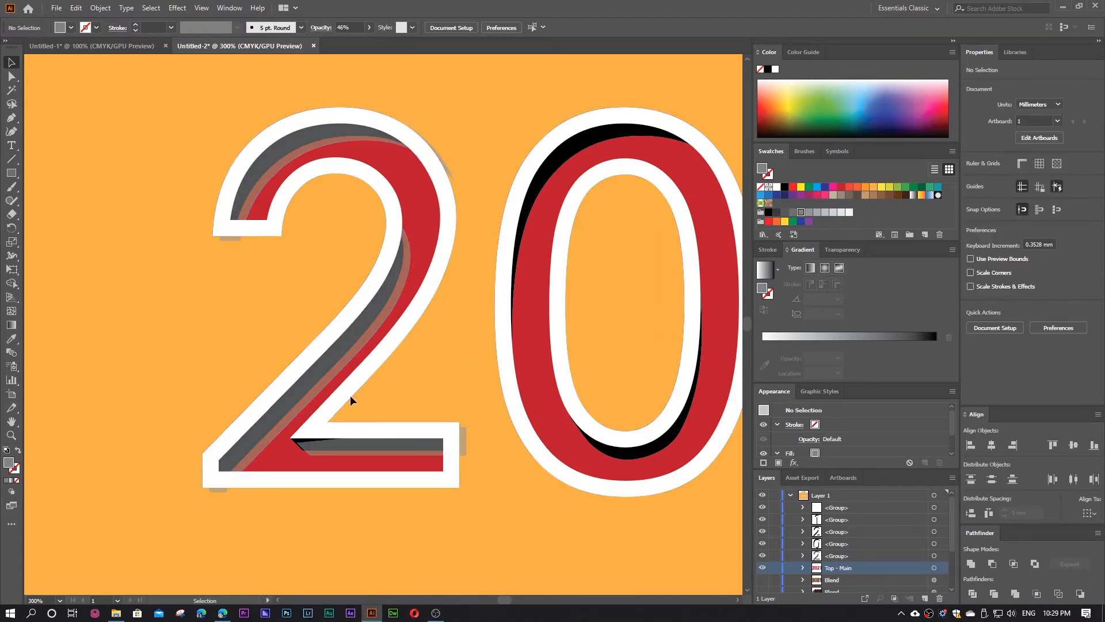
Step: Try to send the first 2's whole shadow group to the back
click(316, 327)
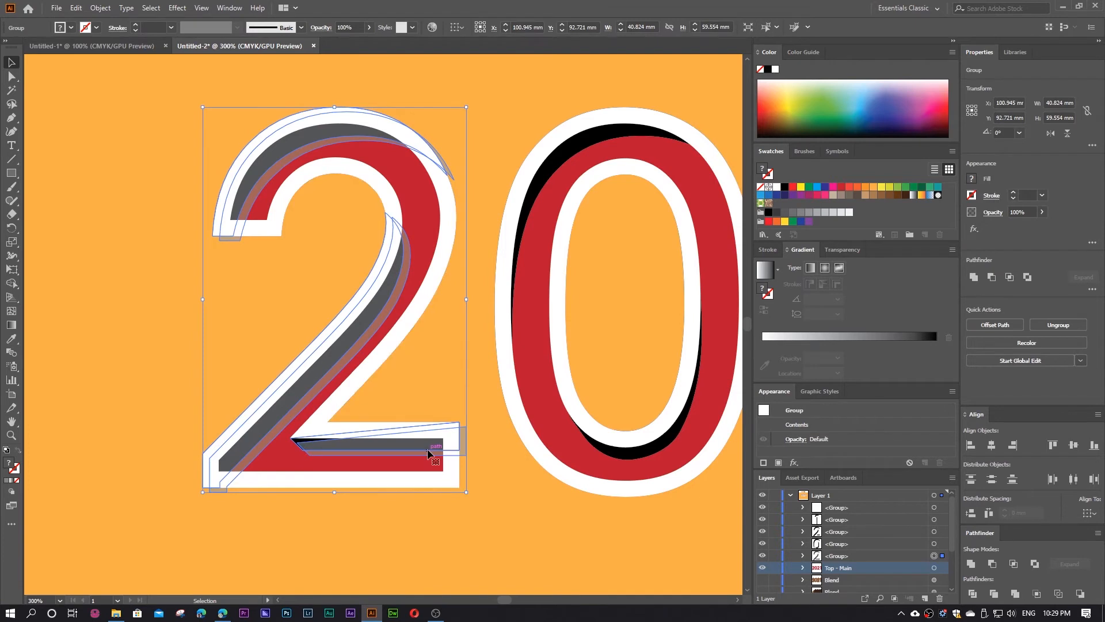
click(490, 395)
click(465, 437)
right_click(465, 439)
mouse_move(528, 393)
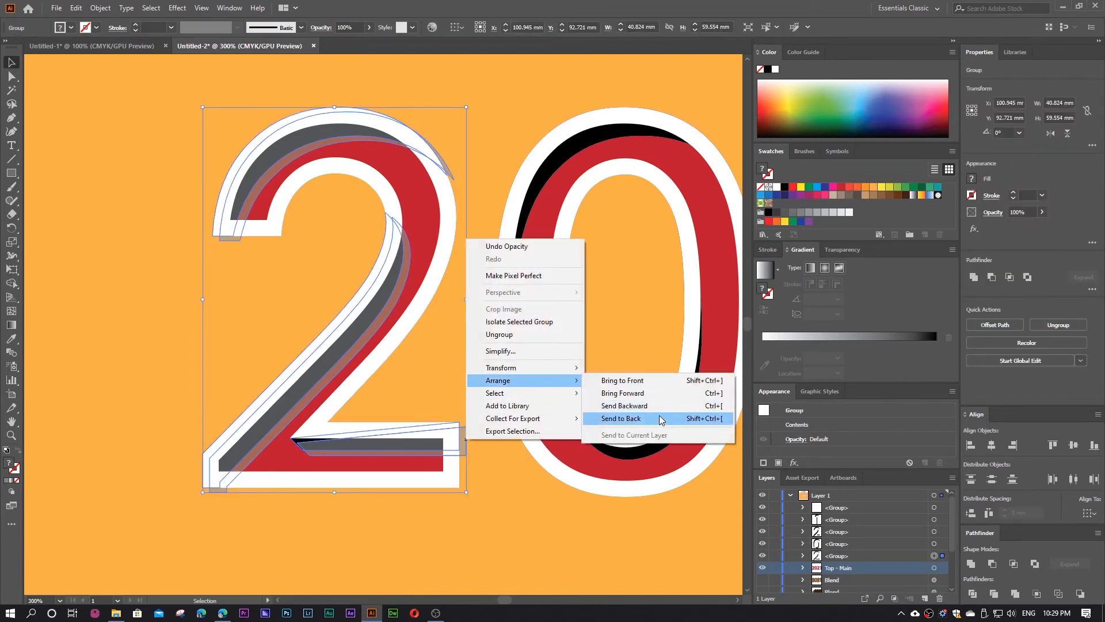
click(657, 417)
key(ctrl+z)
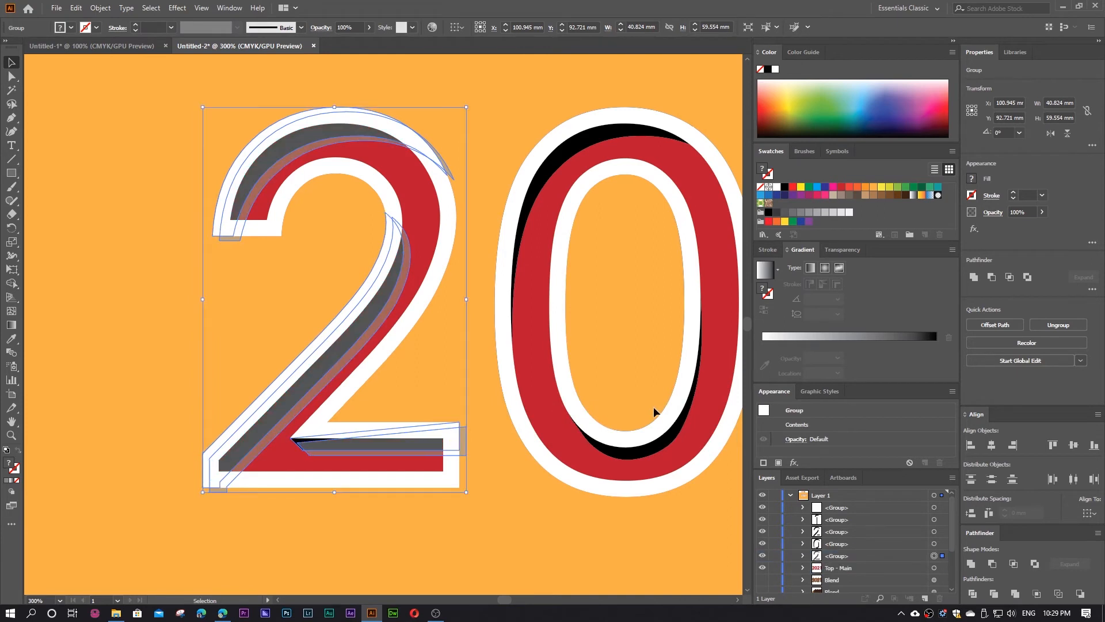
Step: Ungroup the black and gray shadow pieces of the first 2
click(451, 505)
click(249, 441)
right_click(249, 441)
click(276, 339)
Step: Select the three gray shadow copies of the first 2 and send them backward
click(465, 433)
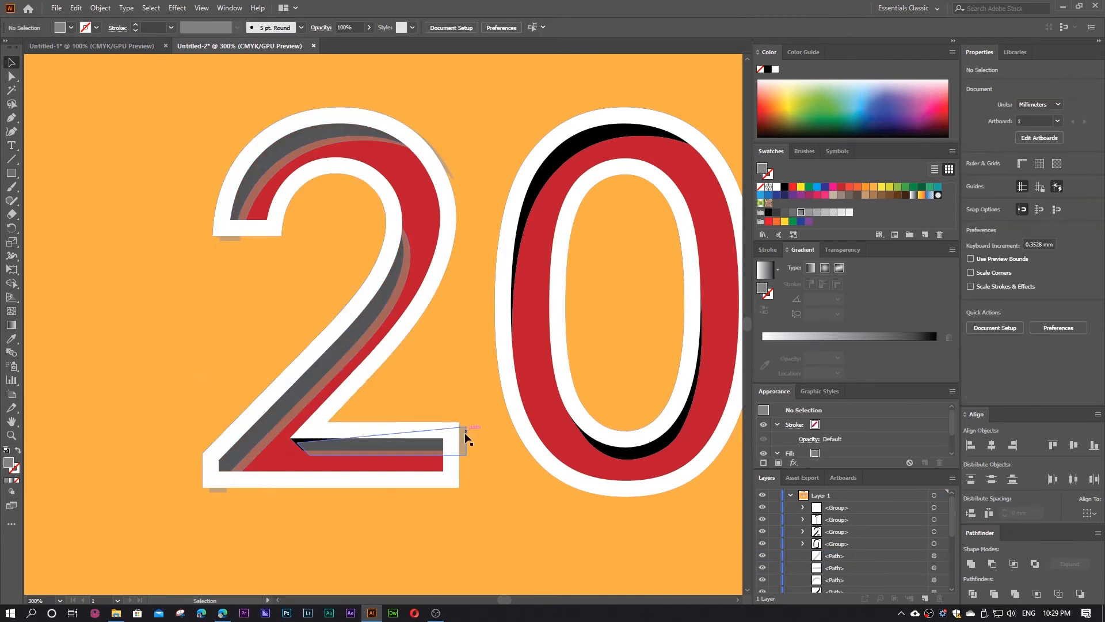
click(465, 433)
shift+click(353, 346)
shift+click(269, 192)
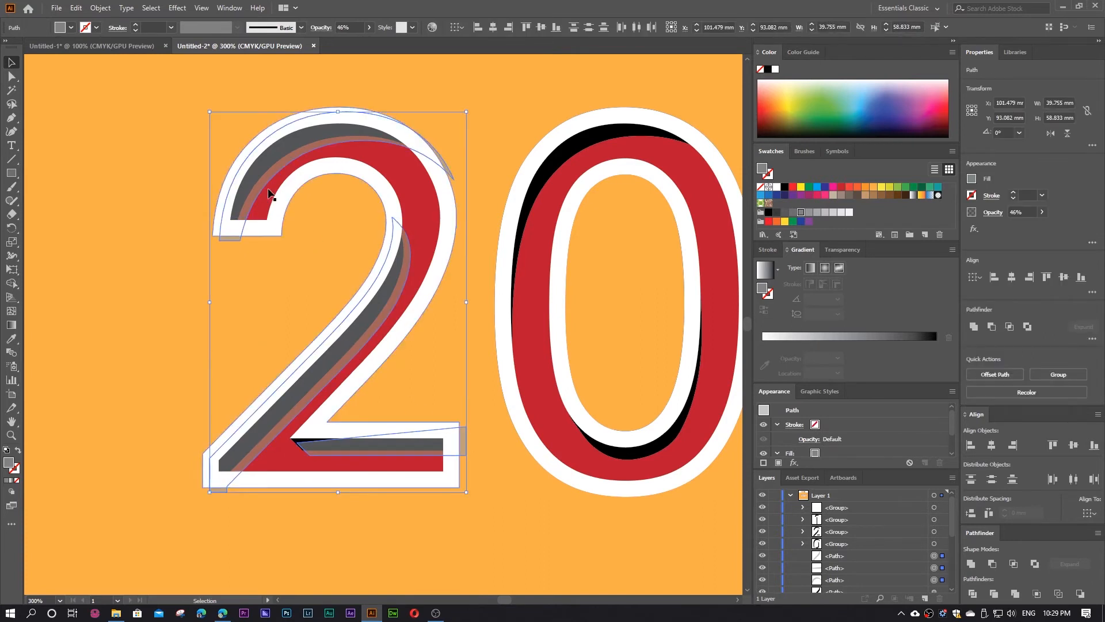
right_click(315, 388)
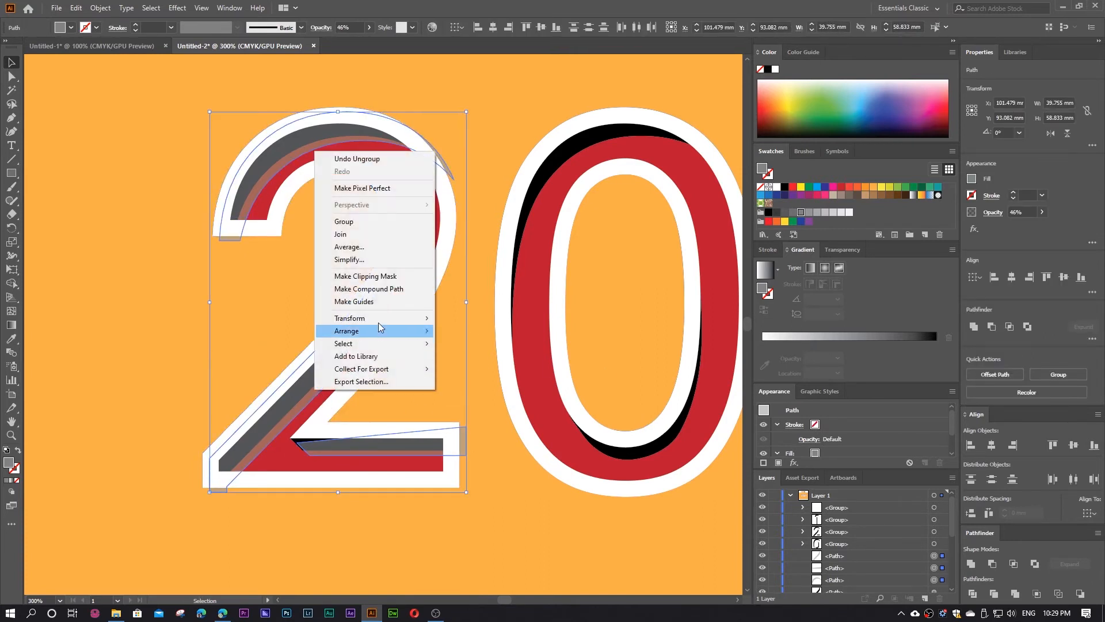
mouse_move(380, 331)
click(483, 357)
click(483, 478)
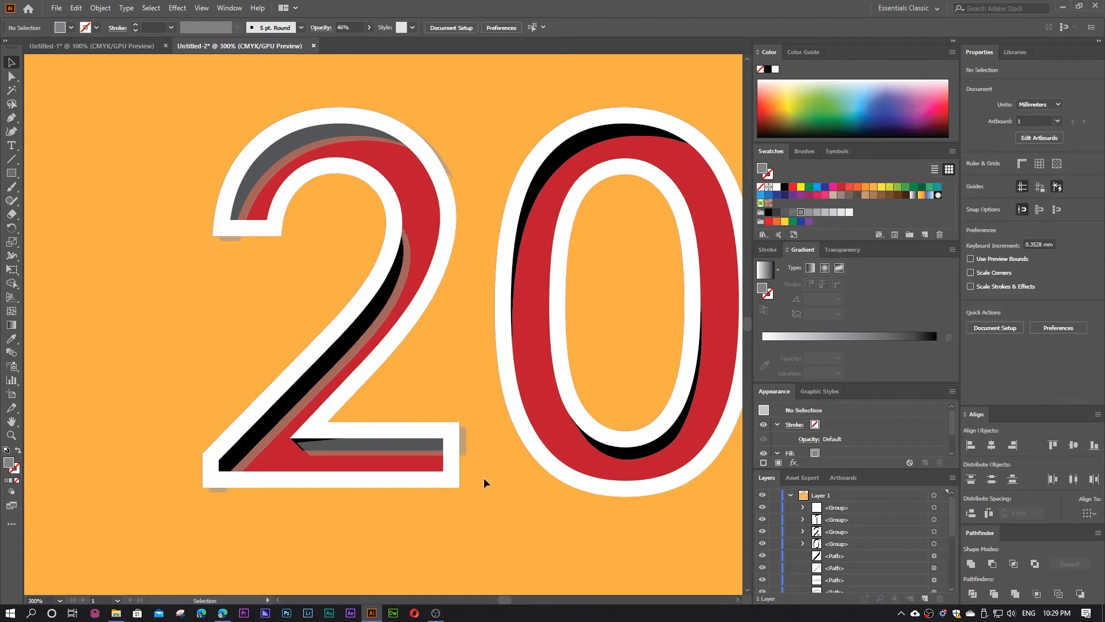
Step: Send the gray upper-curve shadow of the first 2 backward twice so it lies behind its black counterpart
click(286, 167)
right_click(285, 163)
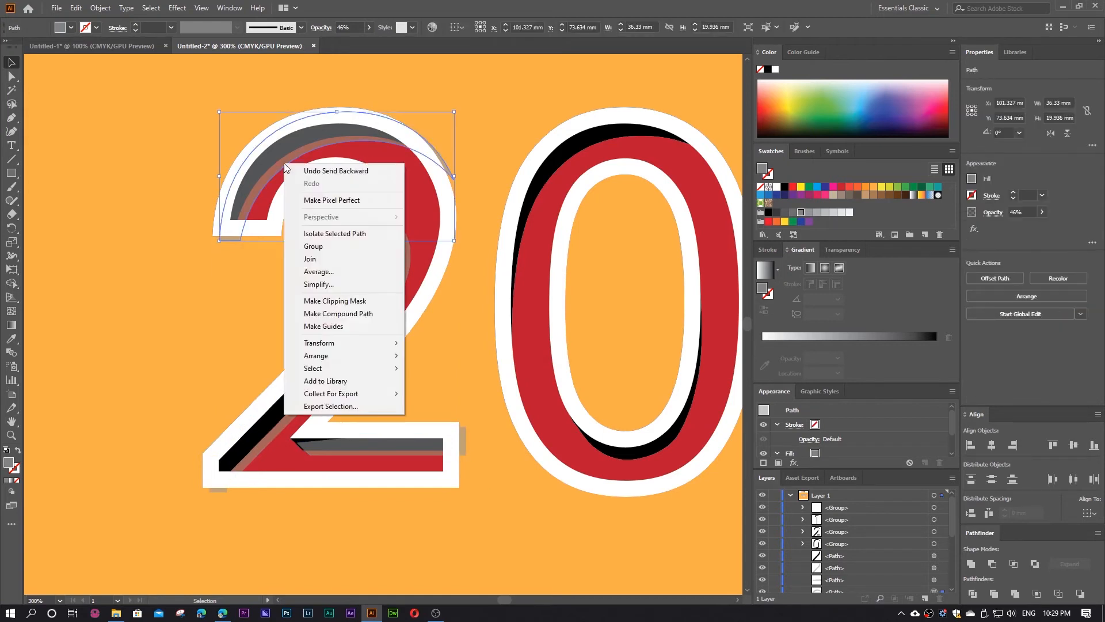
mouse_move(368, 356)
click(459, 383)
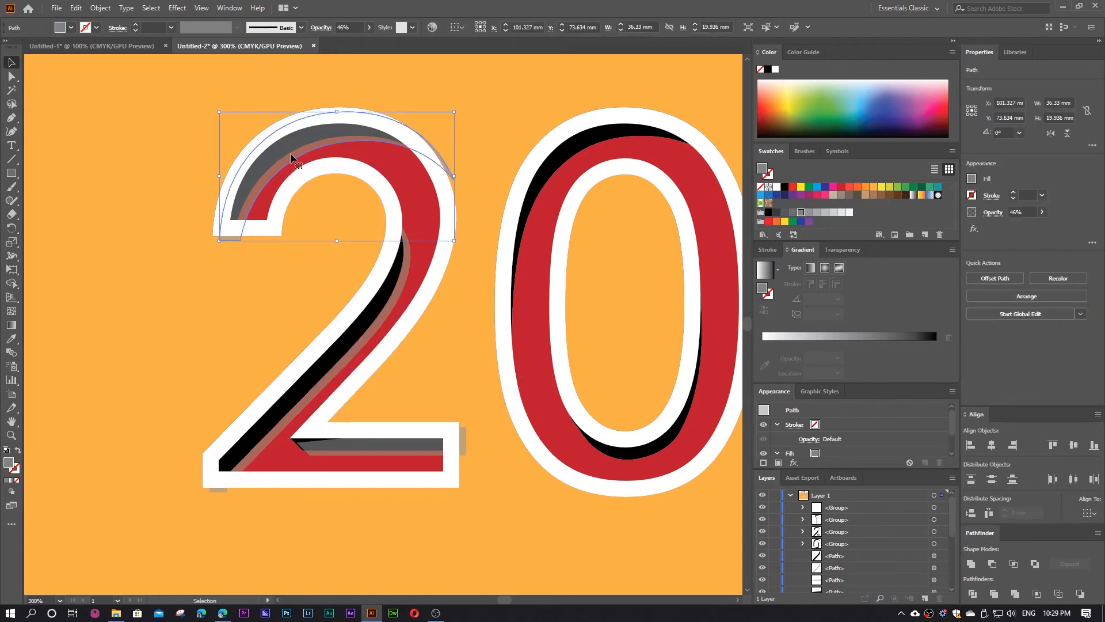
right_click(291, 157)
click(473, 369)
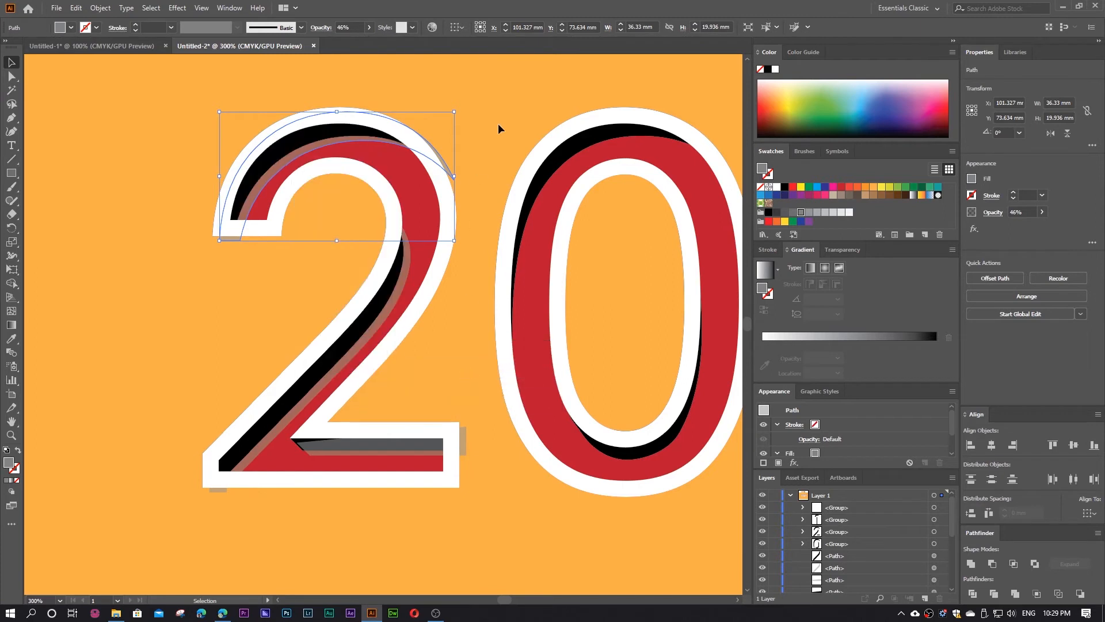
click(499, 129)
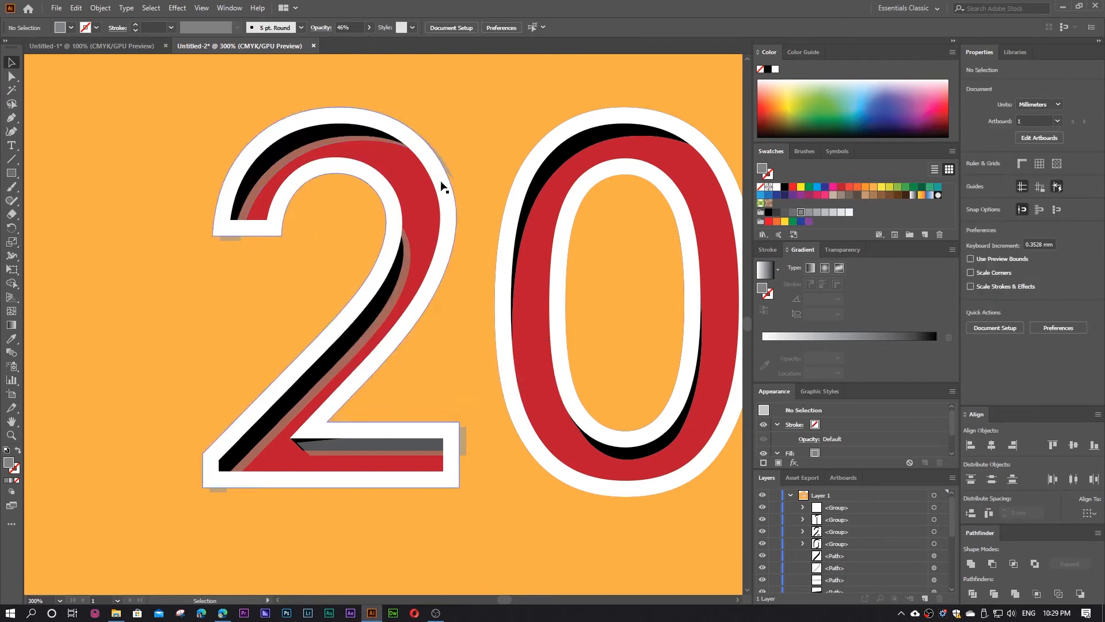
Step: Send the gray base shadow of the first 2 backward, behind the black base shadow
right_click(464, 442)
mouse_move(544, 382)
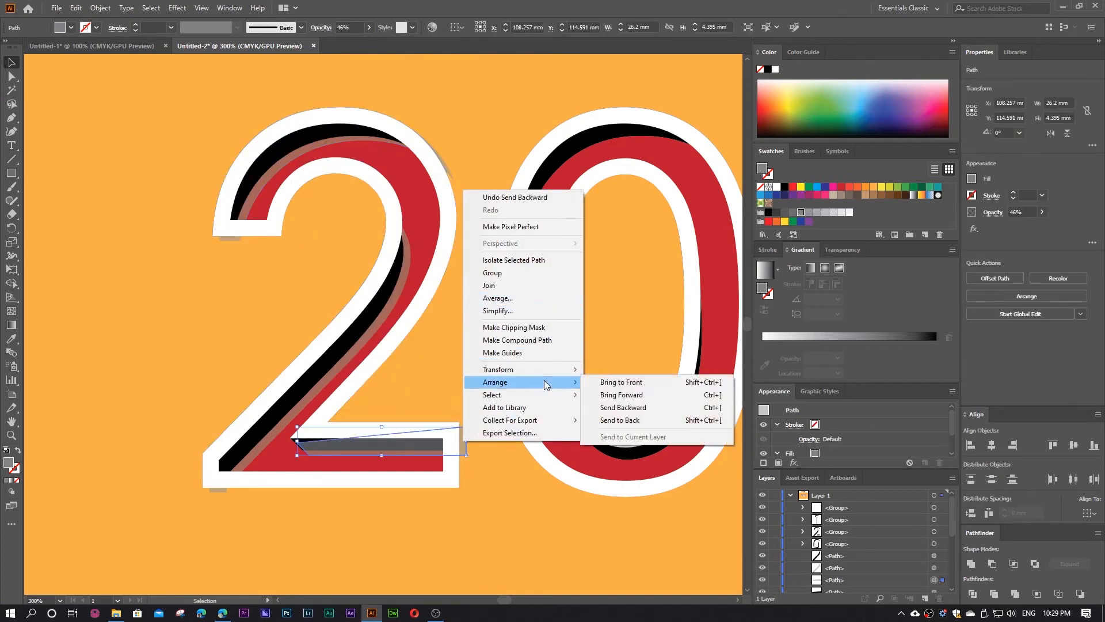
click(623, 407)
click(466, 376)
Step: Move the two bottom anchor points of the gray upper-curve shadow up about 1.4 mm beneath the white outline
click(223, 242)
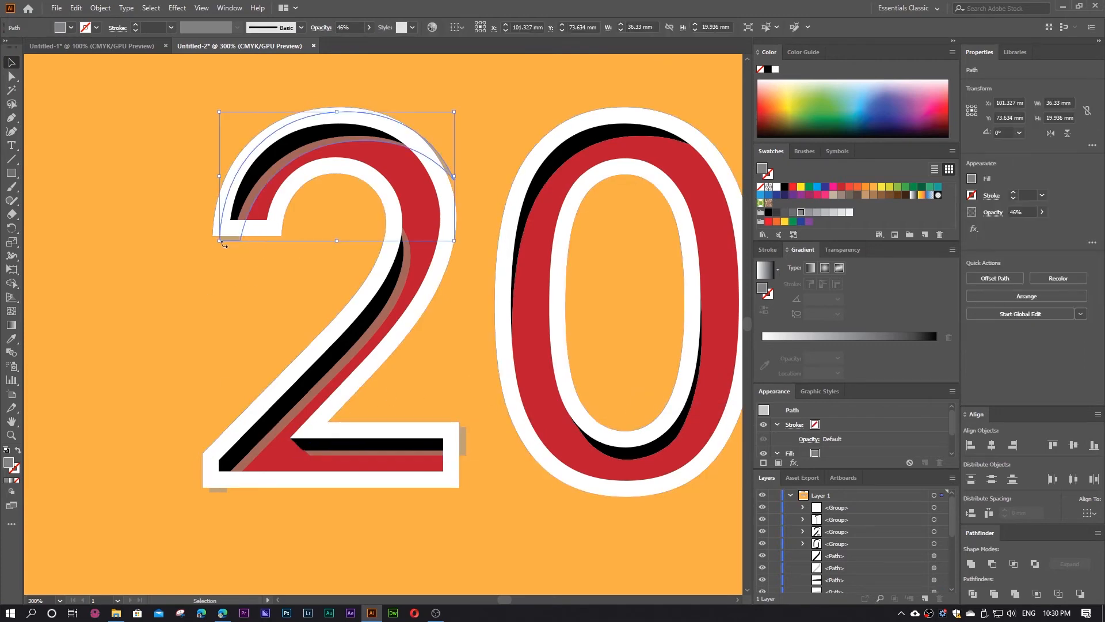
scroll(223, 243, up, 3)
key(a)
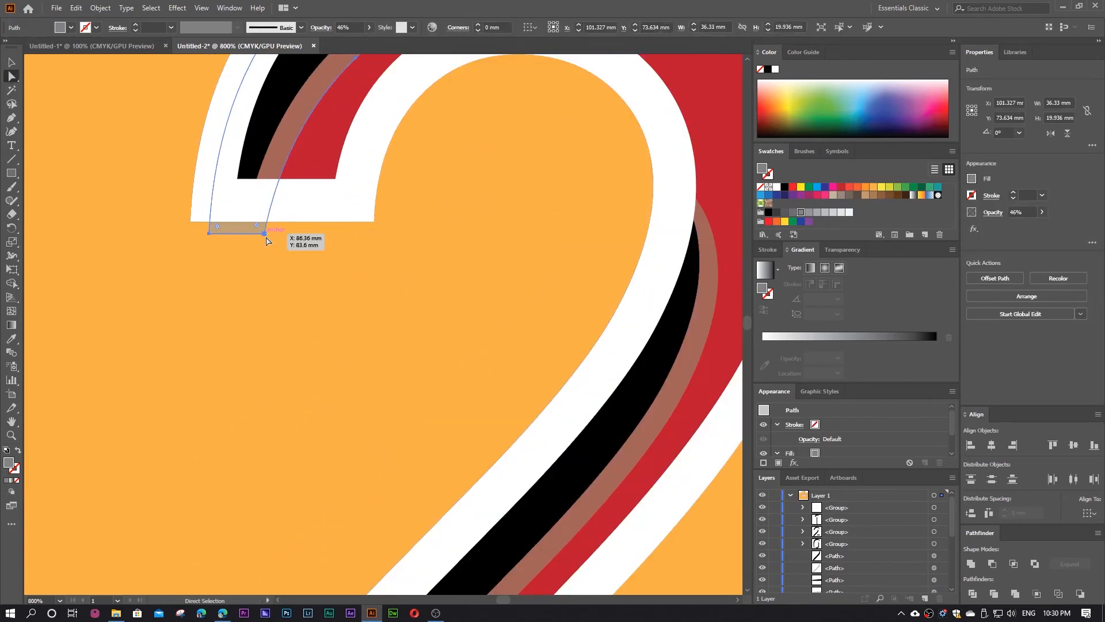
click(226, 233)
drag(225, 233, 235, 211)
Step: Try to move the gray upper-curve shadow's lower-right tip anchor slightly down and left
scroll(236, 305, down, 3)
scroll(531, 165, up, 3)
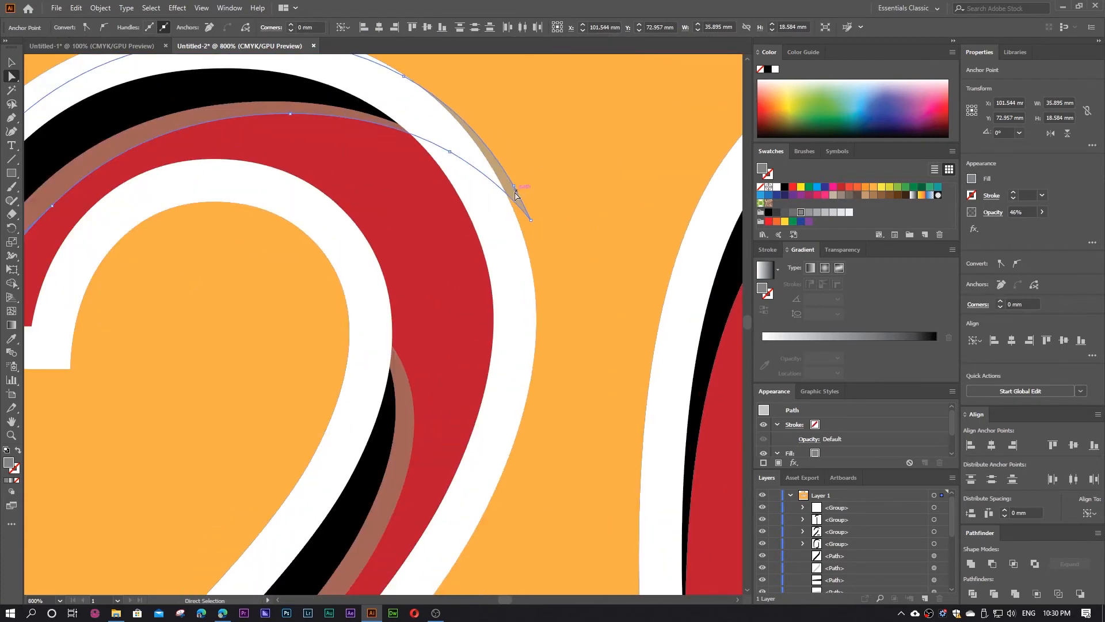
click(531, 220)
drag(530, 220, 525, 232)
key(ctrl+z)
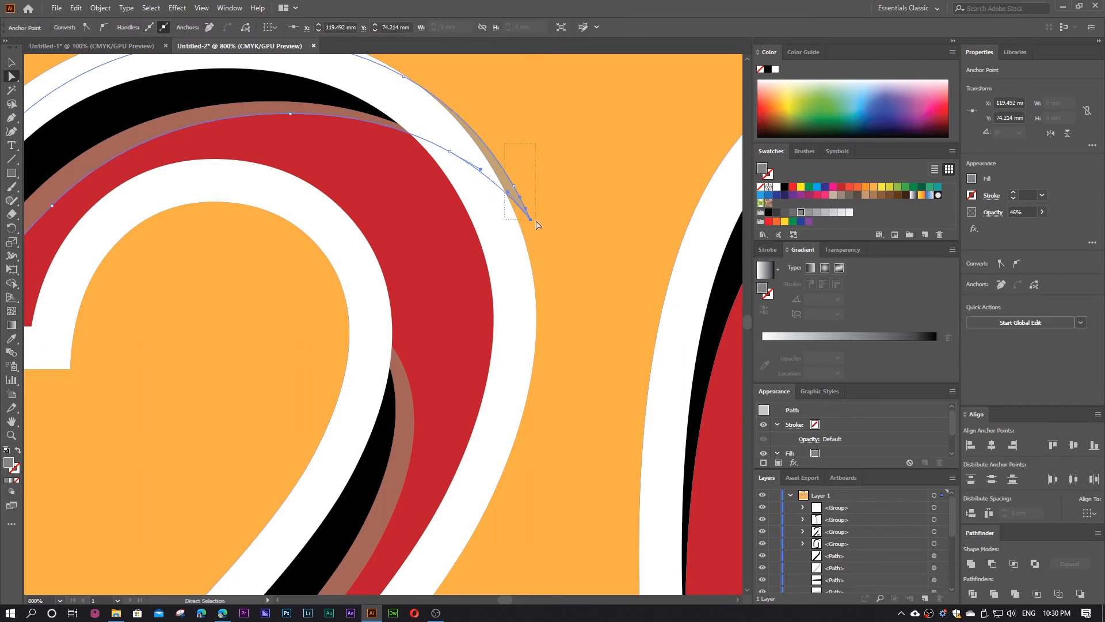
Step: Move the gray upper-curve shadow's lower-right tip anchors down and inward so they sit beneath the first 2's white outline
click(537, 230)
click(524, 175)
drag(530, 219, 521, 231)
click(513, 186)
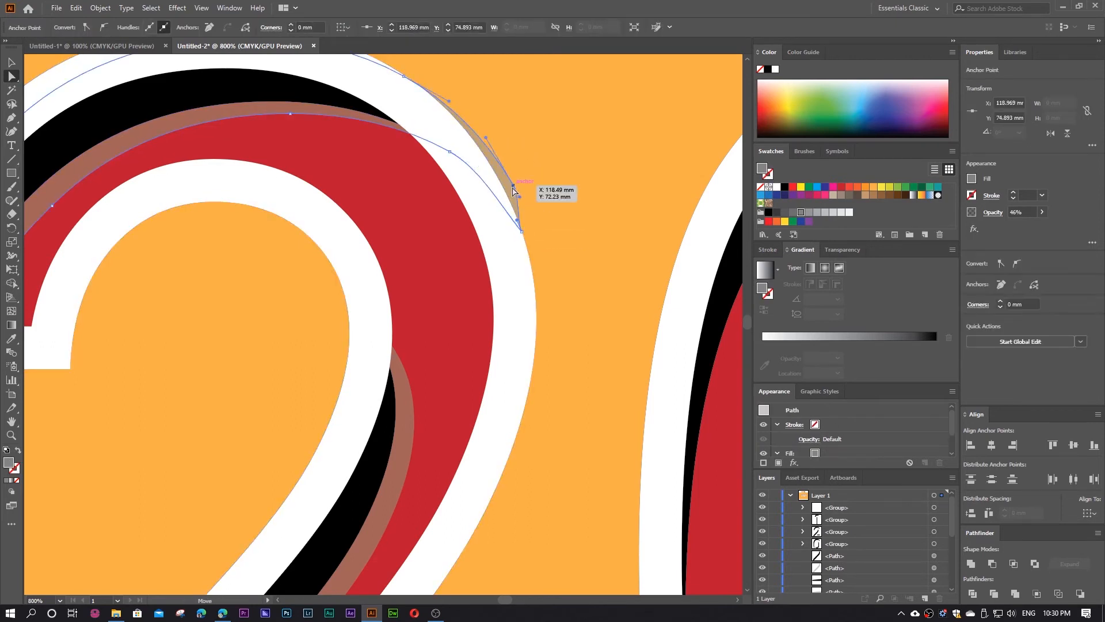
click(574, 167)
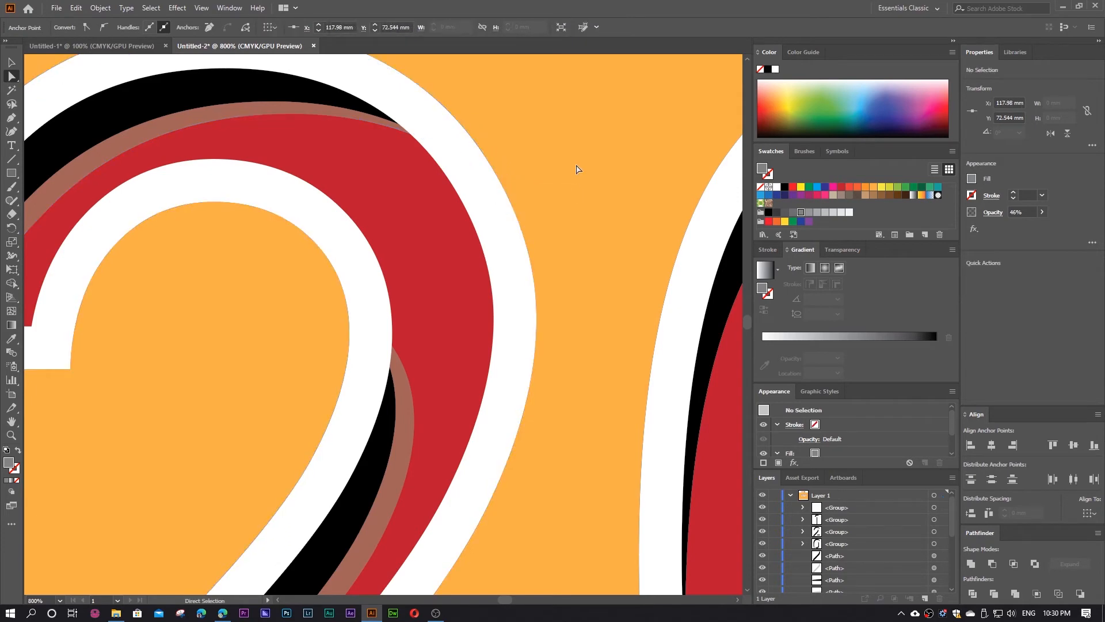
Step: Move the two right-end anchors of the first 2's gray base shadow about 1.6 mm left, beneath the white outline
scroll(575, 176, down, 4)
scroll(504, 285, right, 1)
scroll(516, 362, up, 4)
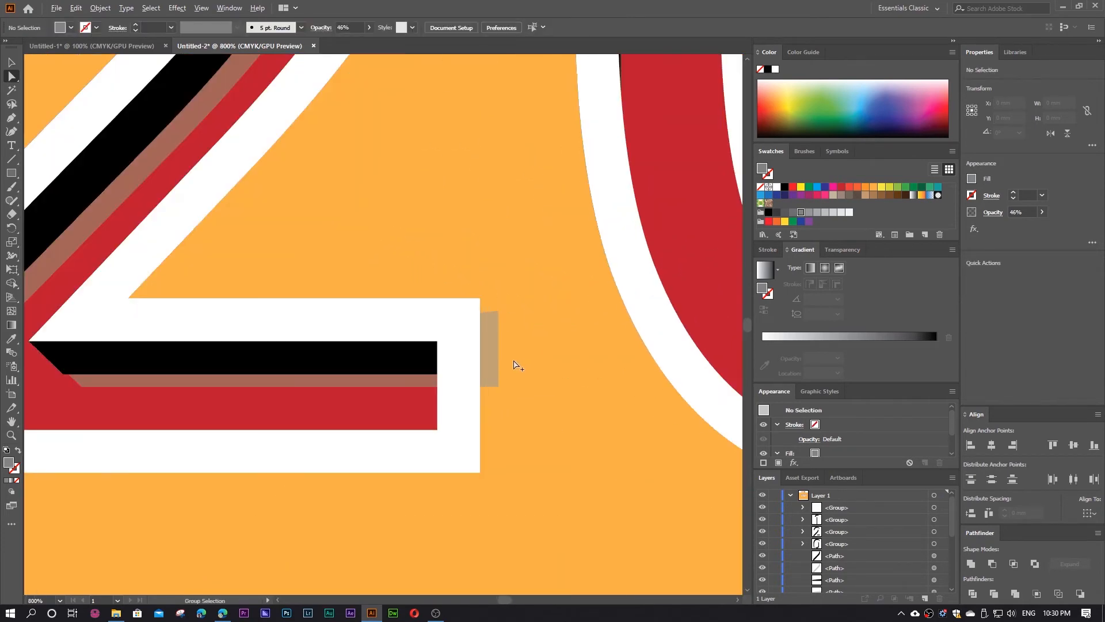
click(483, 349)
click(499, 312)
shift+click(499, 387)
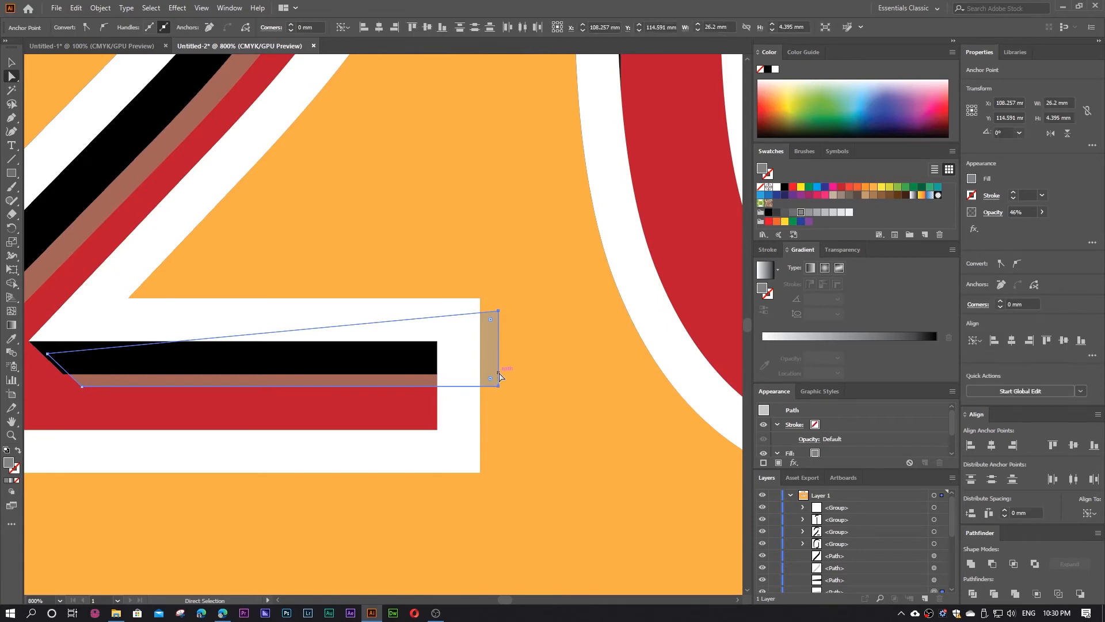
drag(499, 371, 472, 372)
drag(171, 339, 272, 345)
Step: Move the two bottom anchors of the first 2's gray diagonal shadow up so the edge hides beneath the white outline
scroll(160, 385, up, 3)
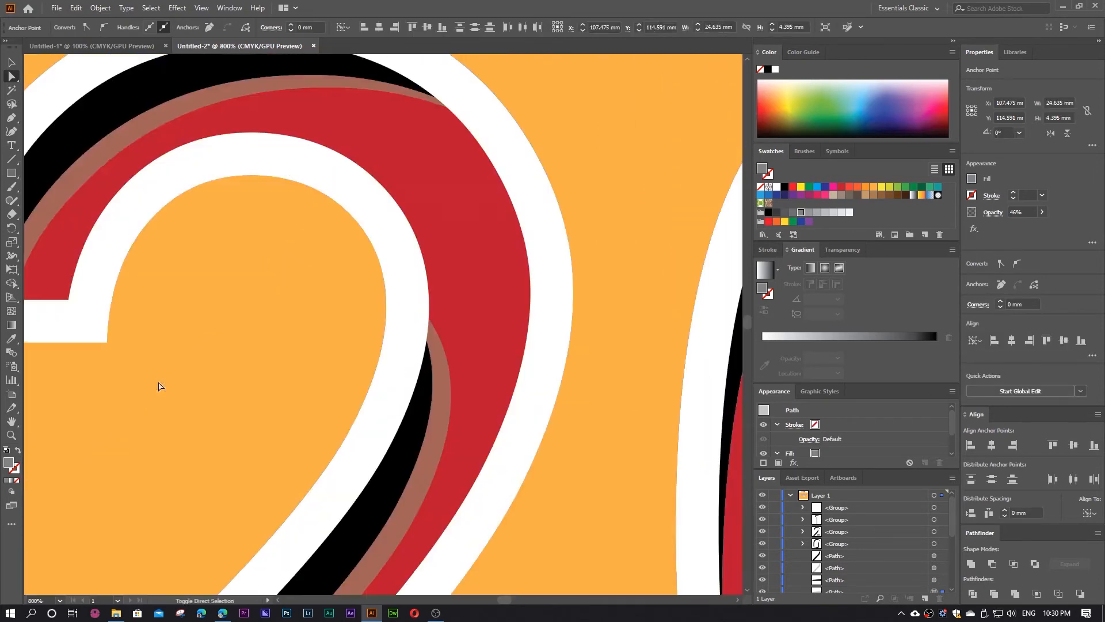
scroll(161, 386, down, 3)
drag(223, 379, 282, 333)
drag(209, 315, 226, 335)
click(278, 490)
scroll(389, 275, down, 5)
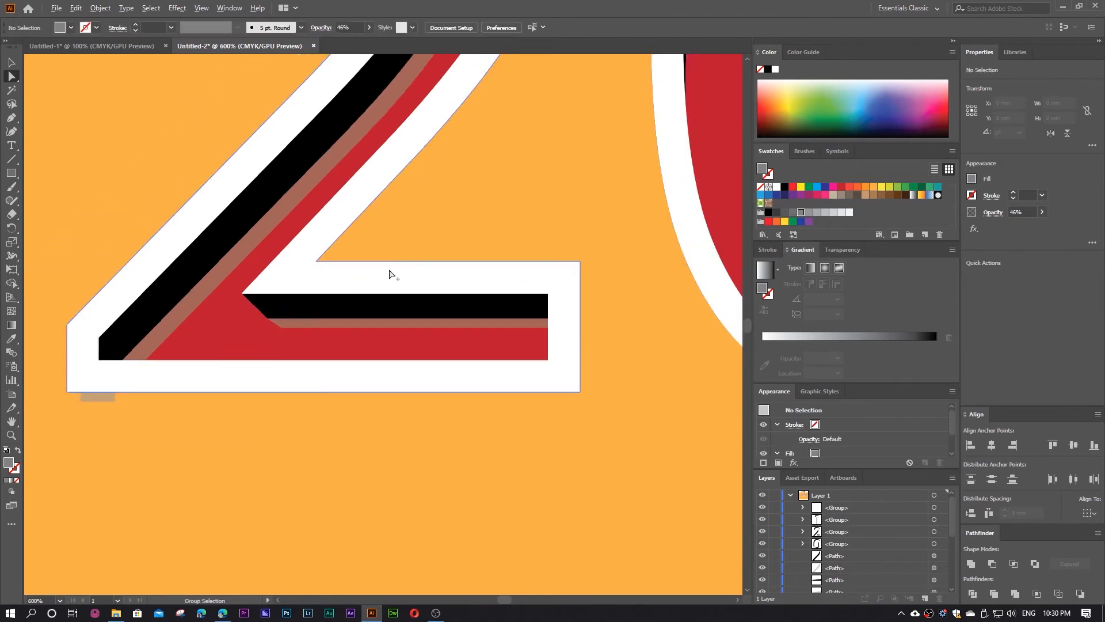
scroll(302, 315, up, 5)
scroll(314, 304, up, 1)
click(423, 250)
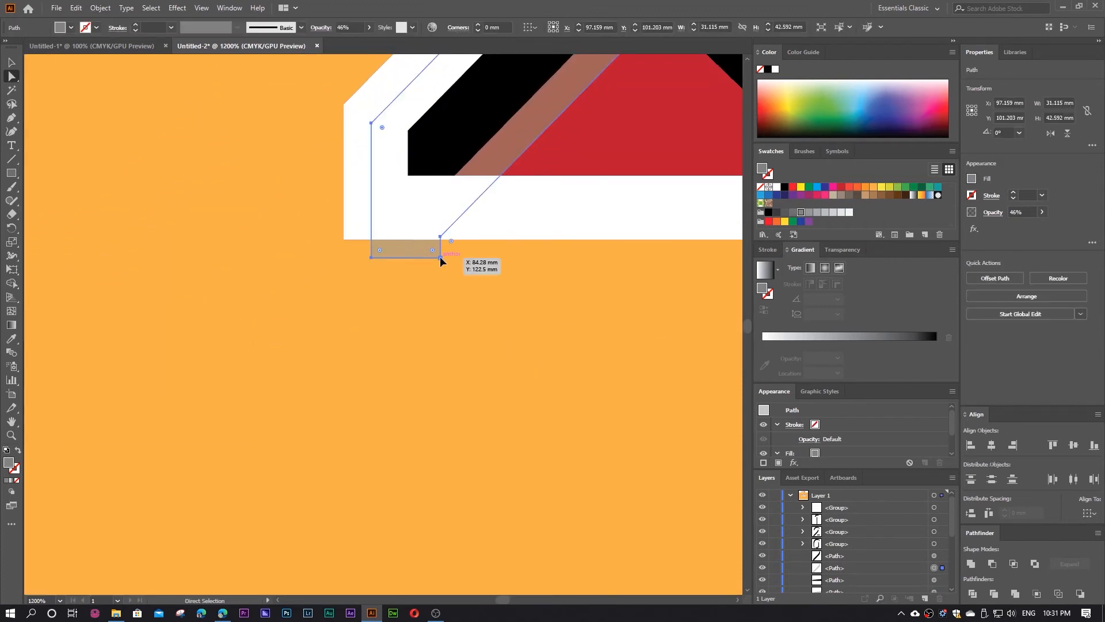
click(441, 258)
shift+click(371, 259)
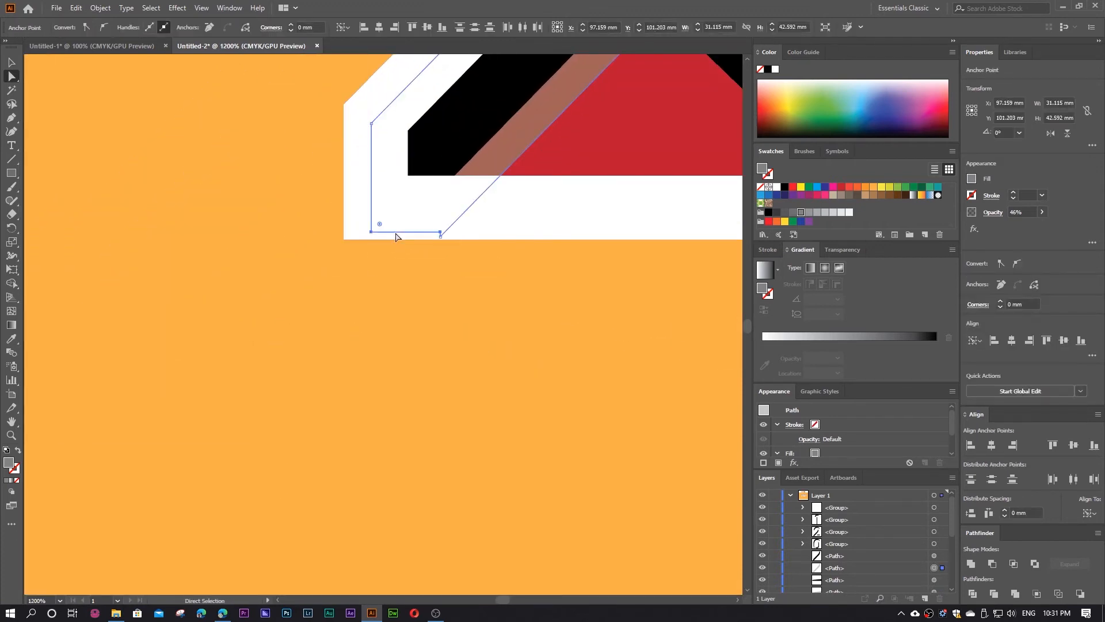
click(333, 304)
Step: Duplicate the 0's grouped black inner shadows, placing the copy slightly down and to the right
scroll(292, 329, down, 6)
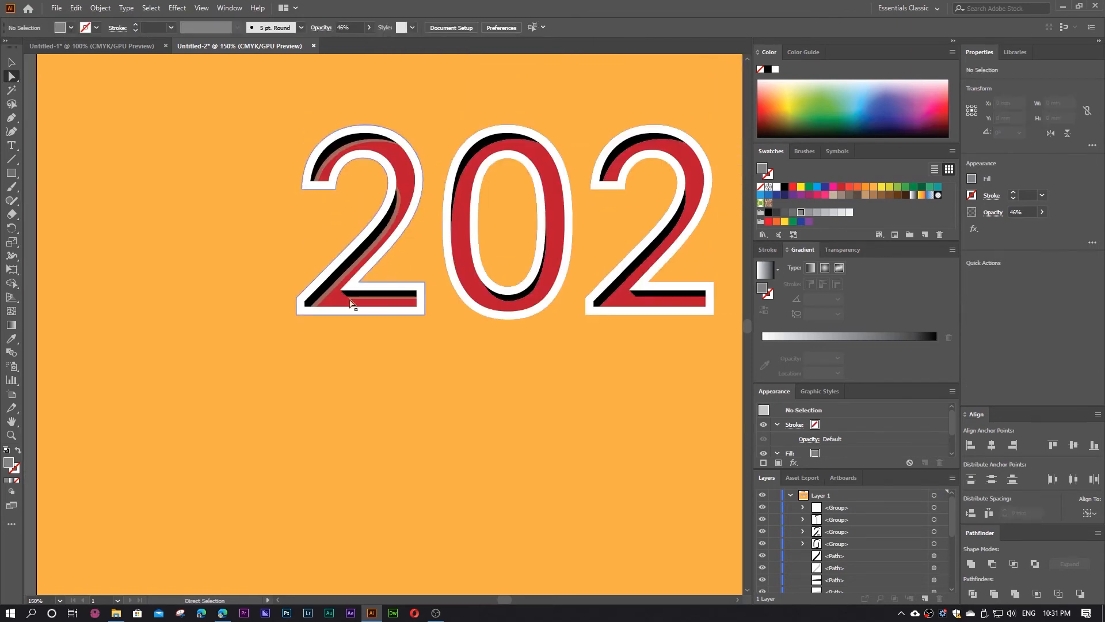
scroll(532, 172, up, 1)
key(v)
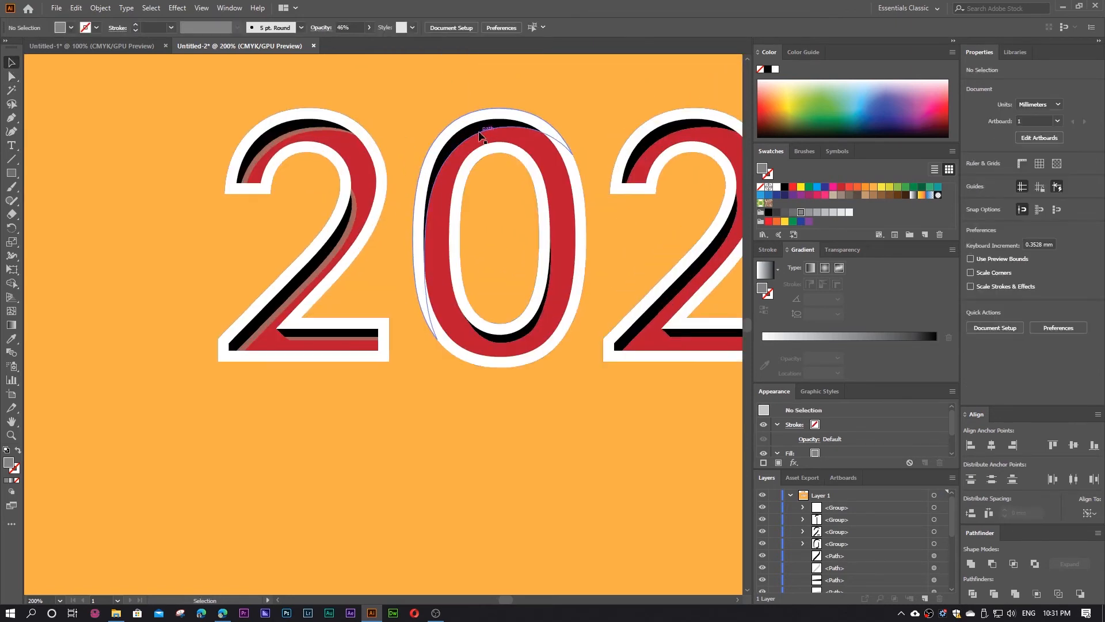
click(479, 132)
shift+click(530, 328)
shift+click(530, 329)
shift+click(521, 337)
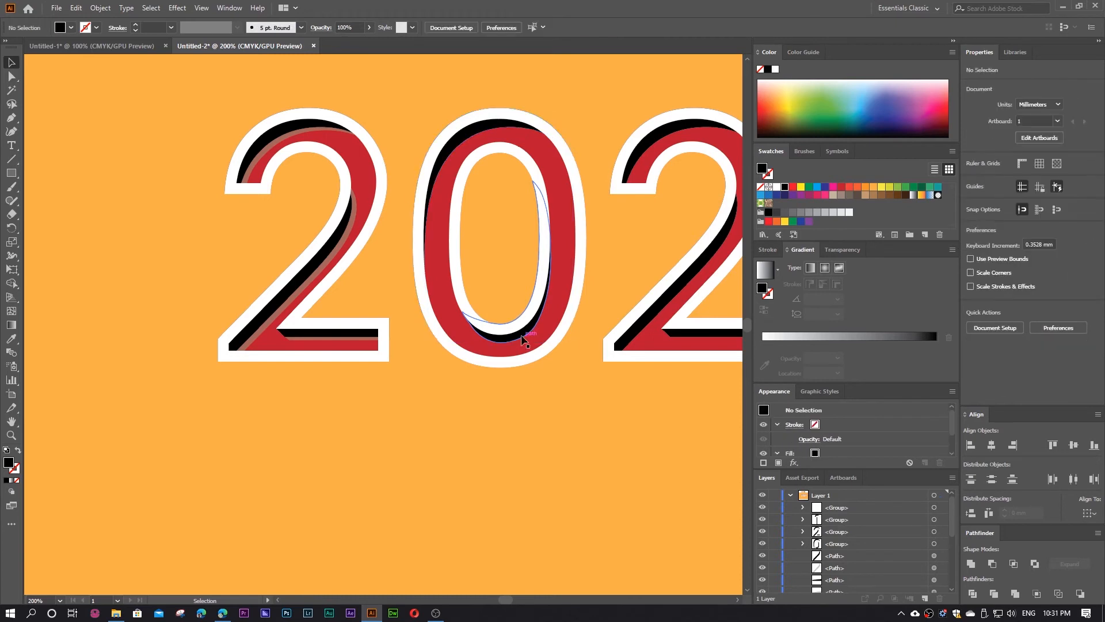
click(522, 338)
drag(522, 338, 525, 343)
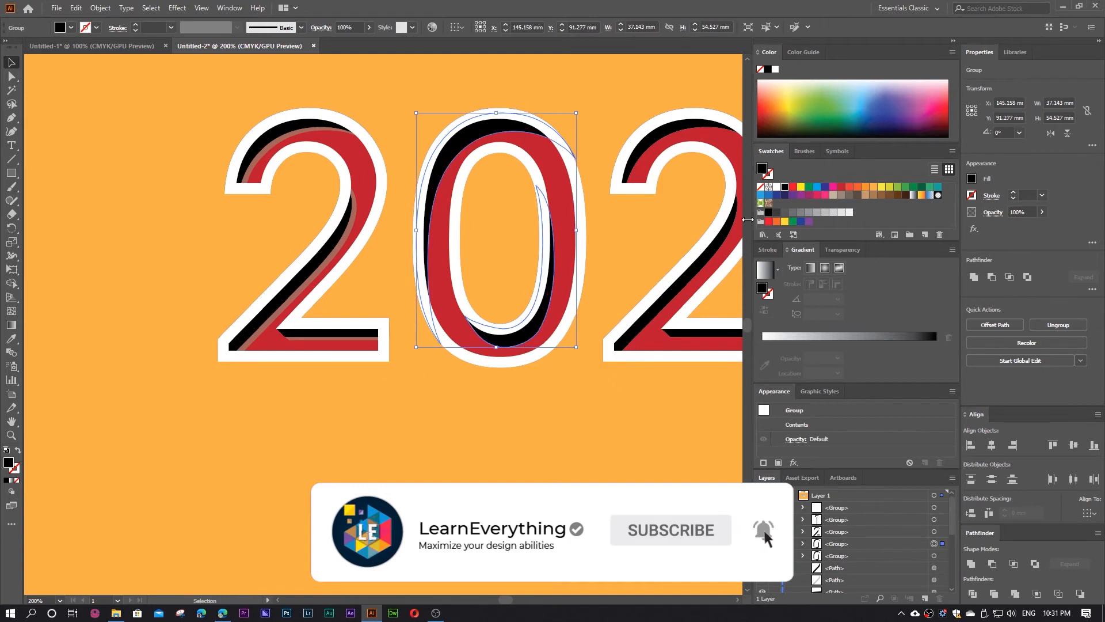
Step: Give the 0's copied shadow group the first 2's gray 46% opacity appearance and send it backward behind the black shadows
click(11, 338)
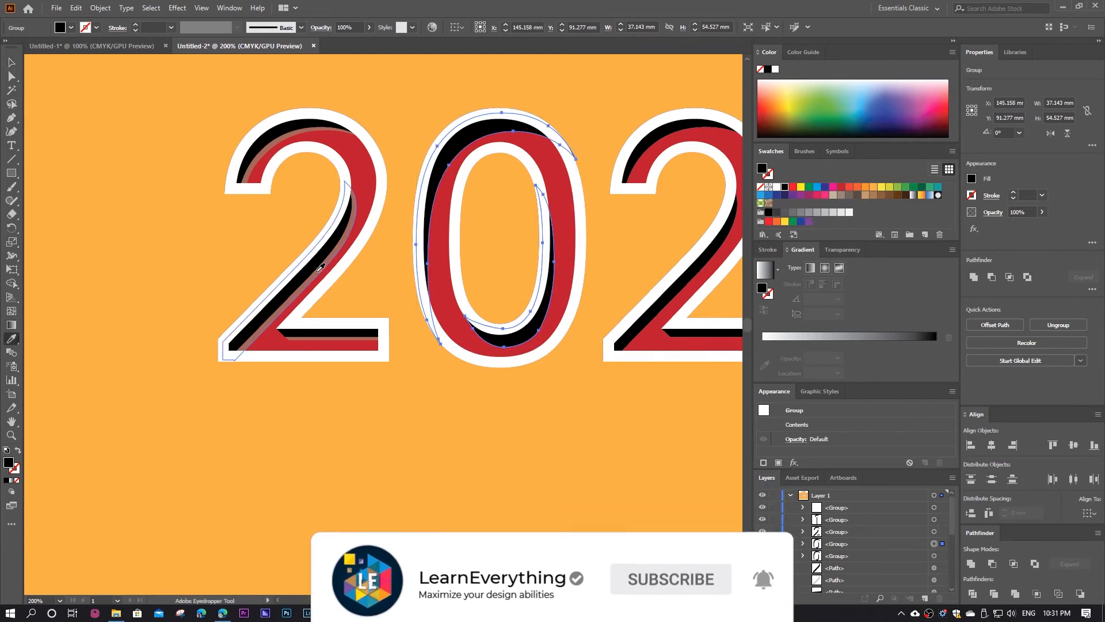
click(319, 269)
click(11, 62)
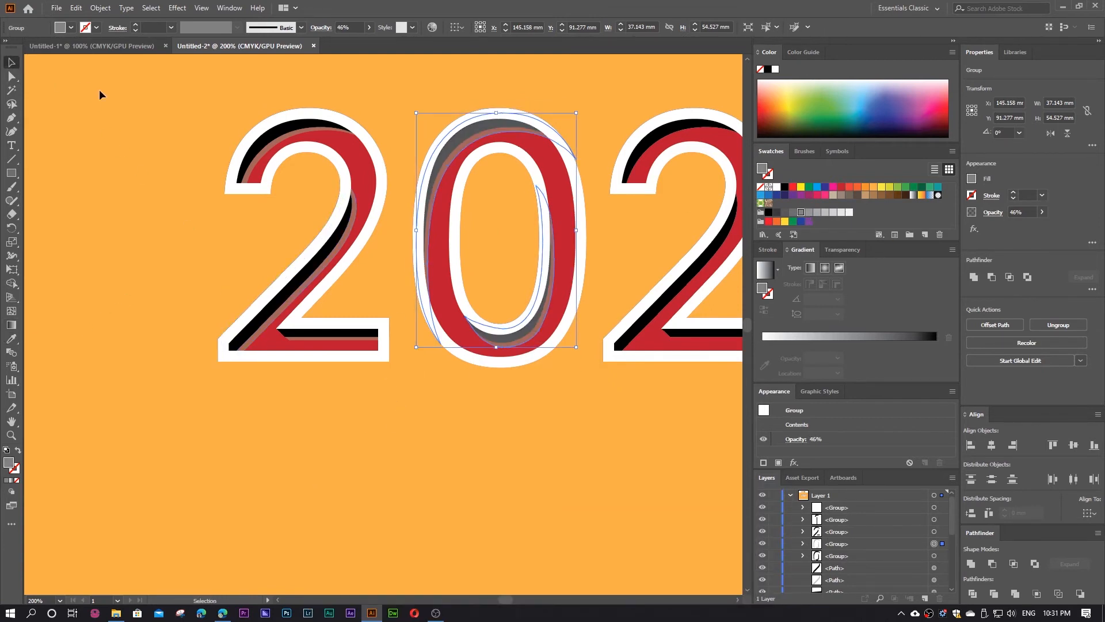
right_click(456, 140)
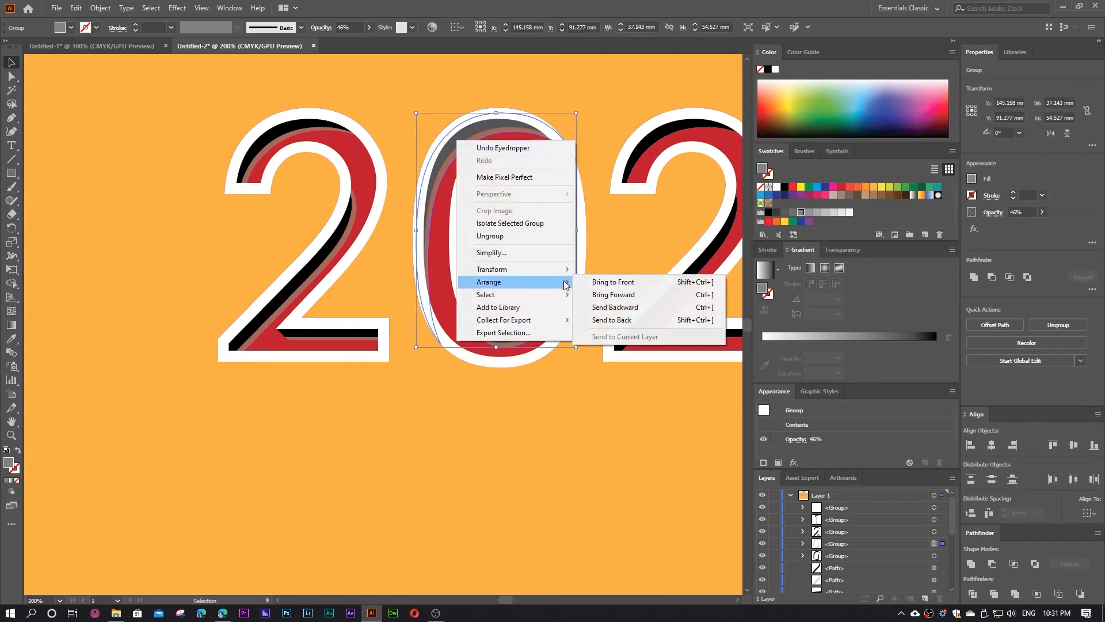
click(602, 314)
click(567, 413)
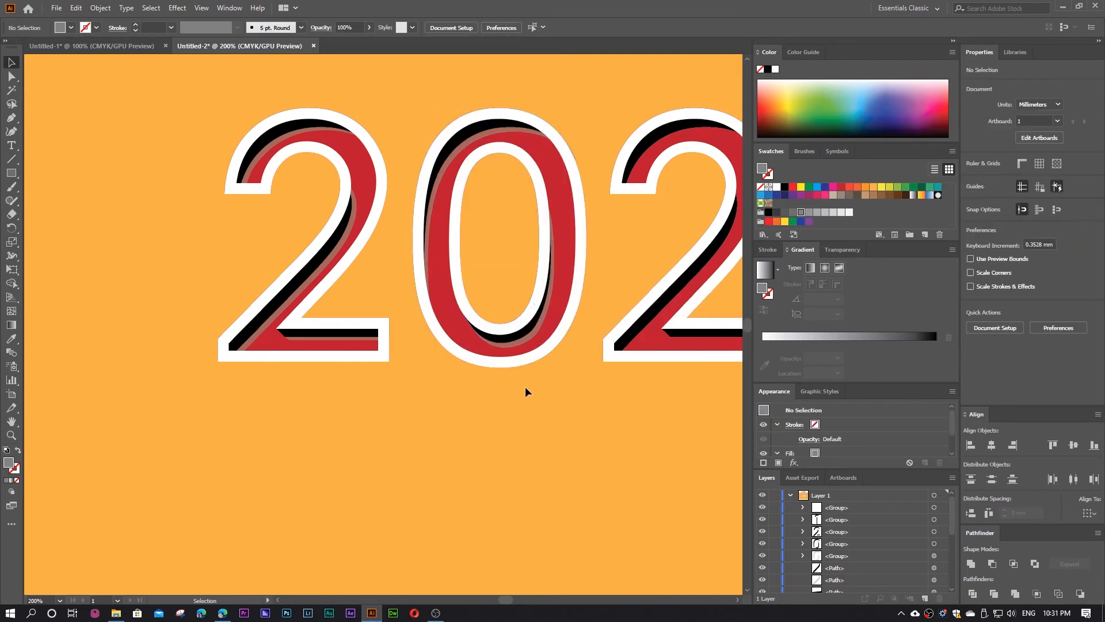
scroll(525, 385, right, 4)
click(60, 126)
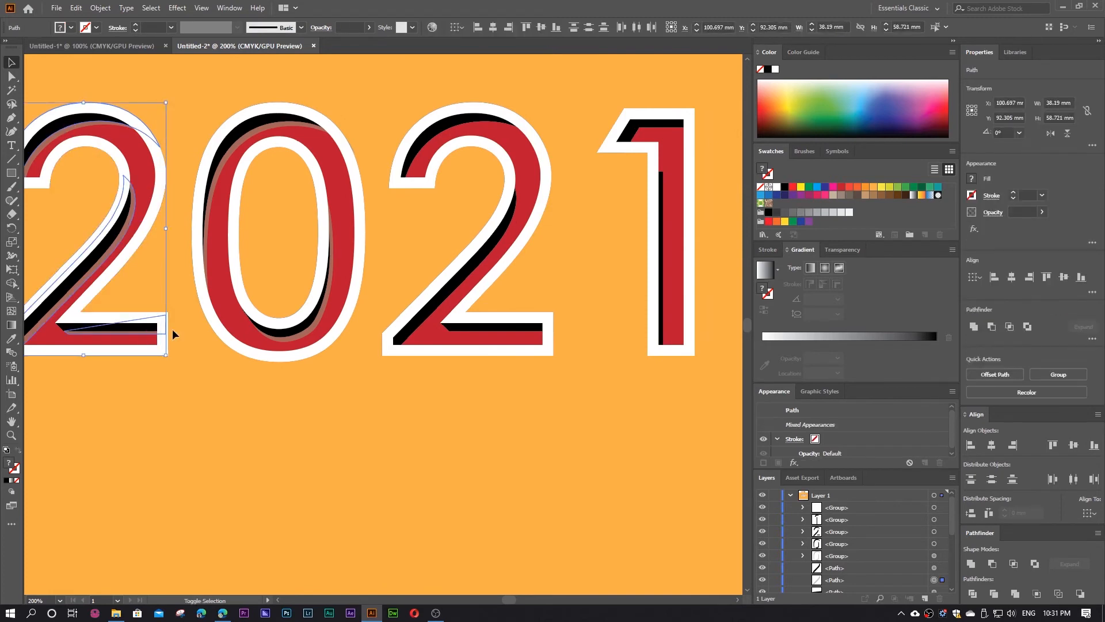
scroll(171, 329, left, 2)
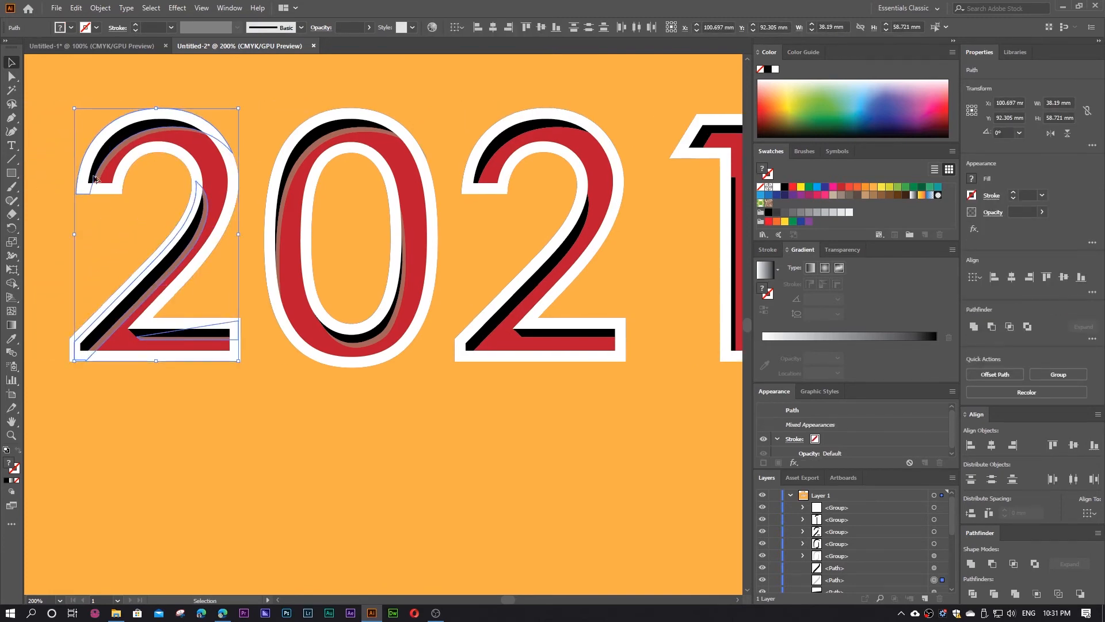
drag(147, 297, 537, 297)
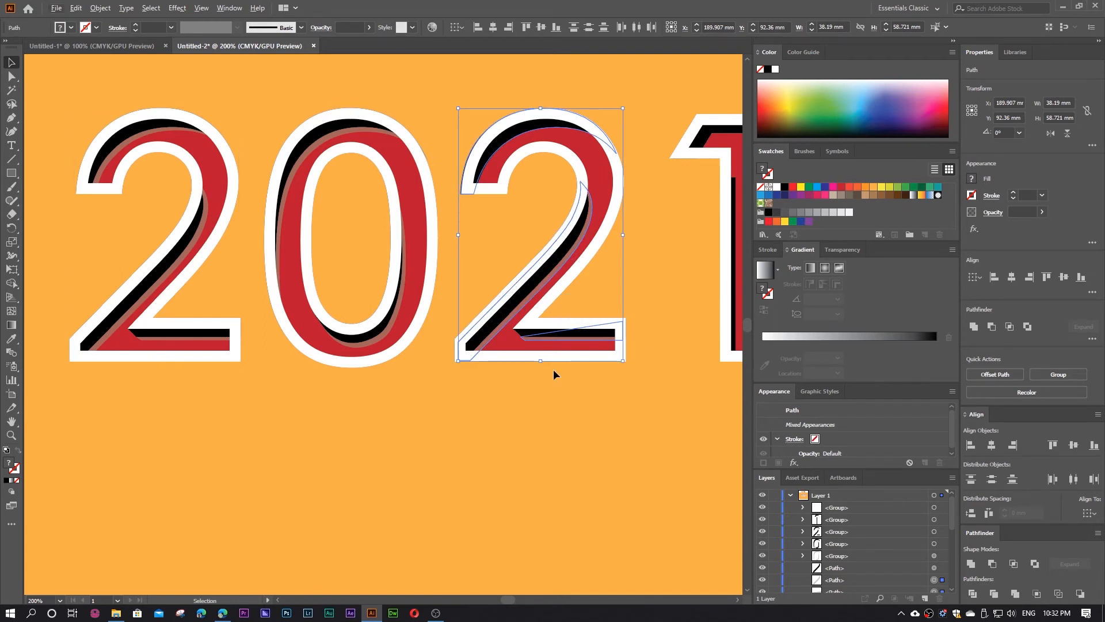
key(ctrl+z)
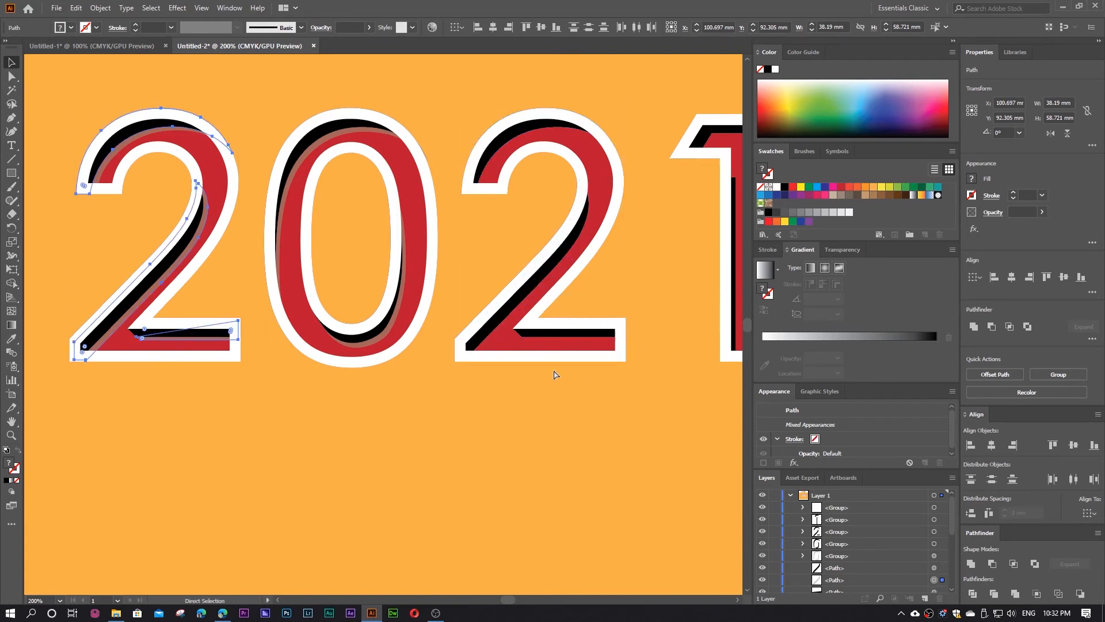
key(v)
click(59, 242)
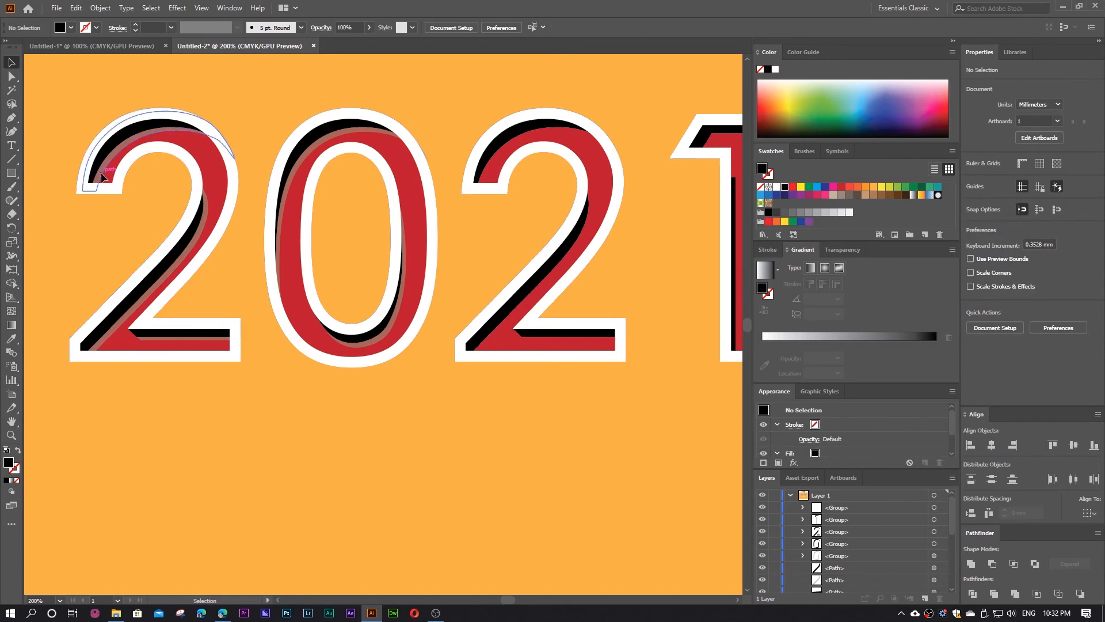
Step: Duplicate only the first 2's three gray shadows onto the second 2
click(103, 176)
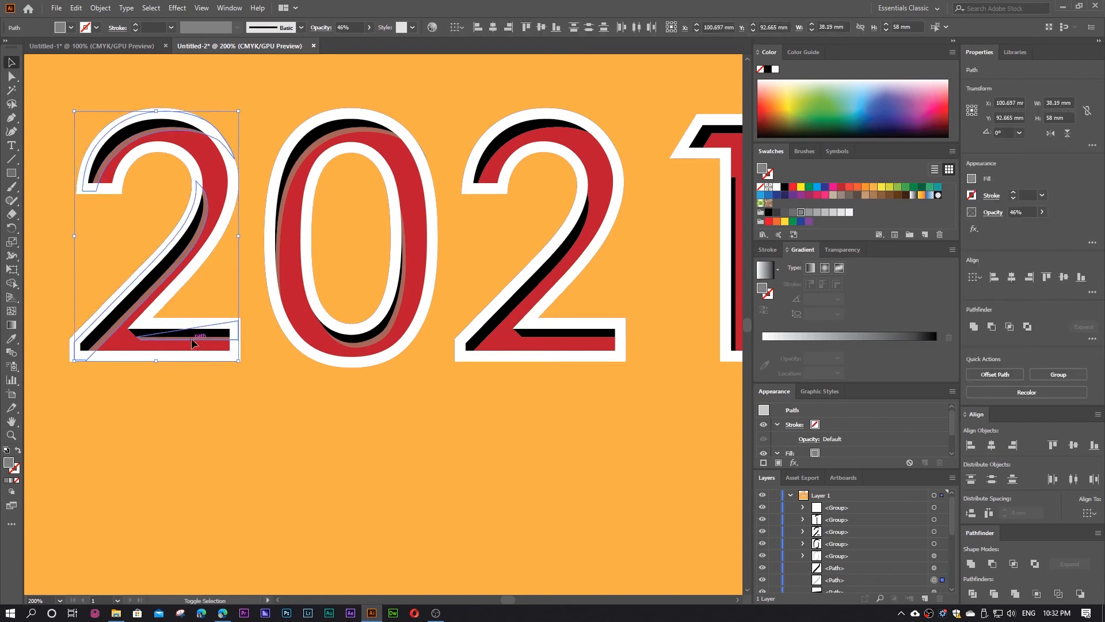
drag(181, 330, 503, 333)
click(666, 289)
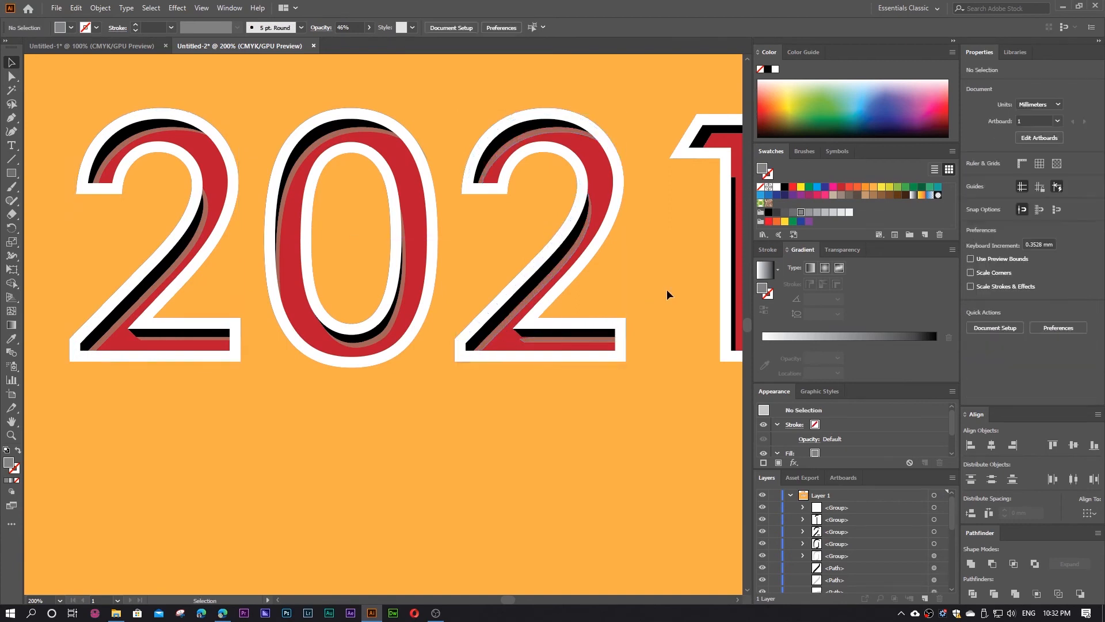
Step: Nudge the second 2's three gray shadows slightly up and right so they line up with its black shadows and outline
click(530, 352)
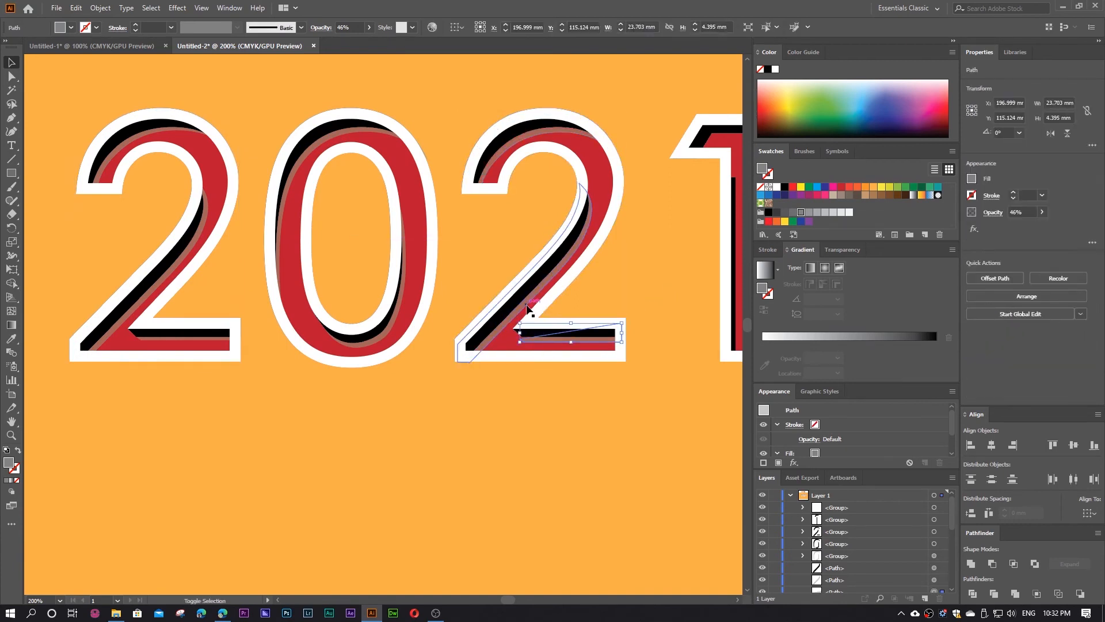
alt+scroll(578, 341, up, 3)
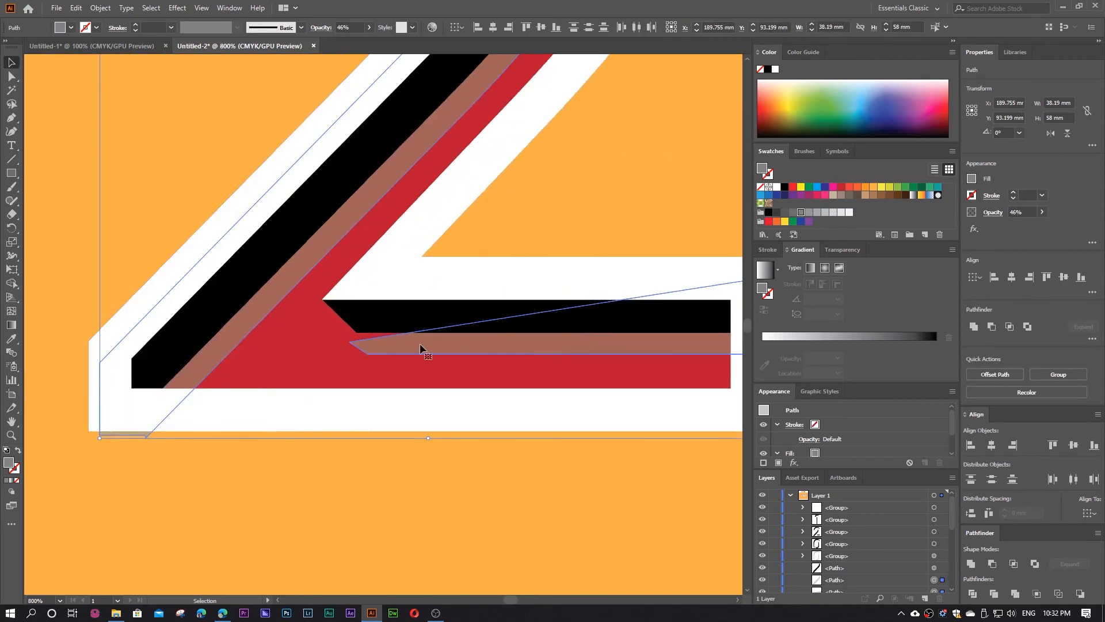
drag(420, 343, 426, 334)
alt+scroll(426, 334, down, 3)
click(538, 299)
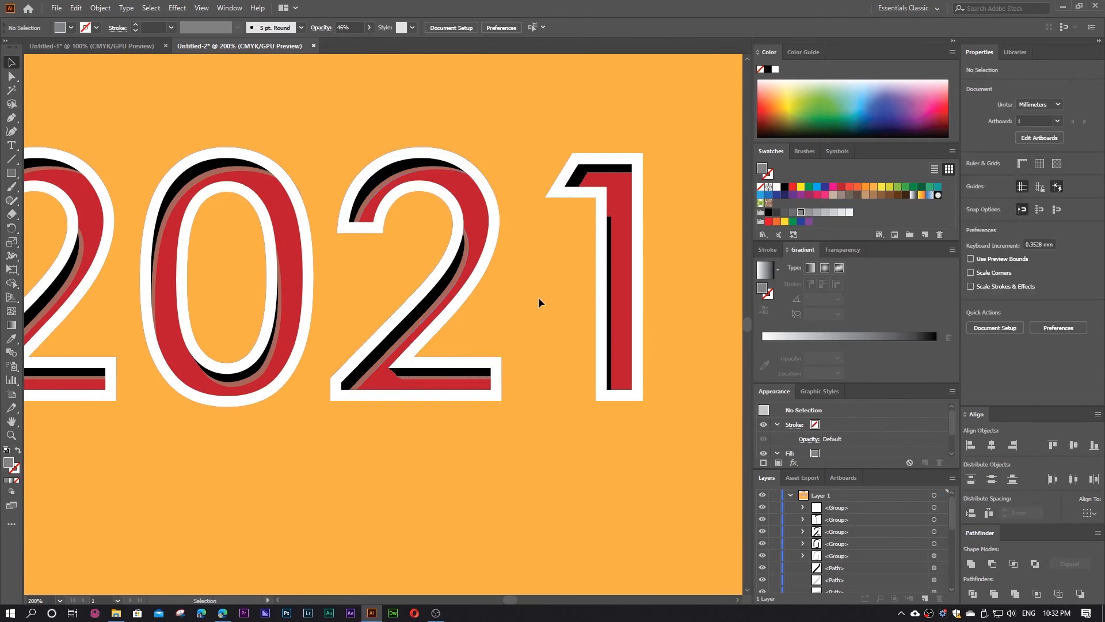
Step: Extend the top edge of the 1's vertical black stem shadow upward by about 5 mm
alt+scroll(605, 210, up, 2)
alt+scroll(545, 188, down, 1)
click(561, 228)
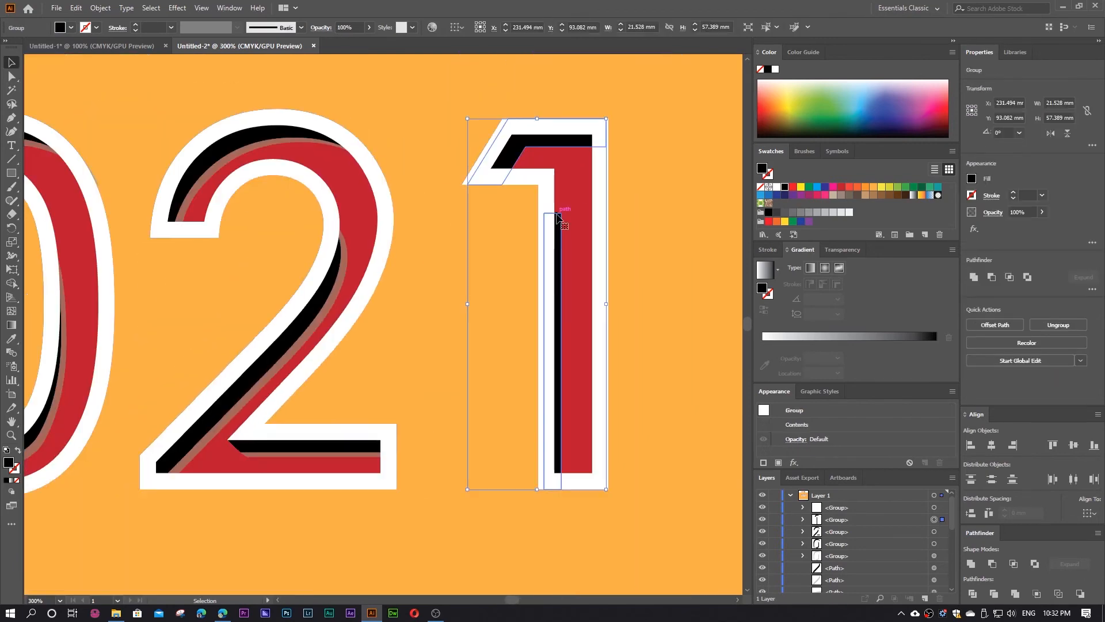
key(a)
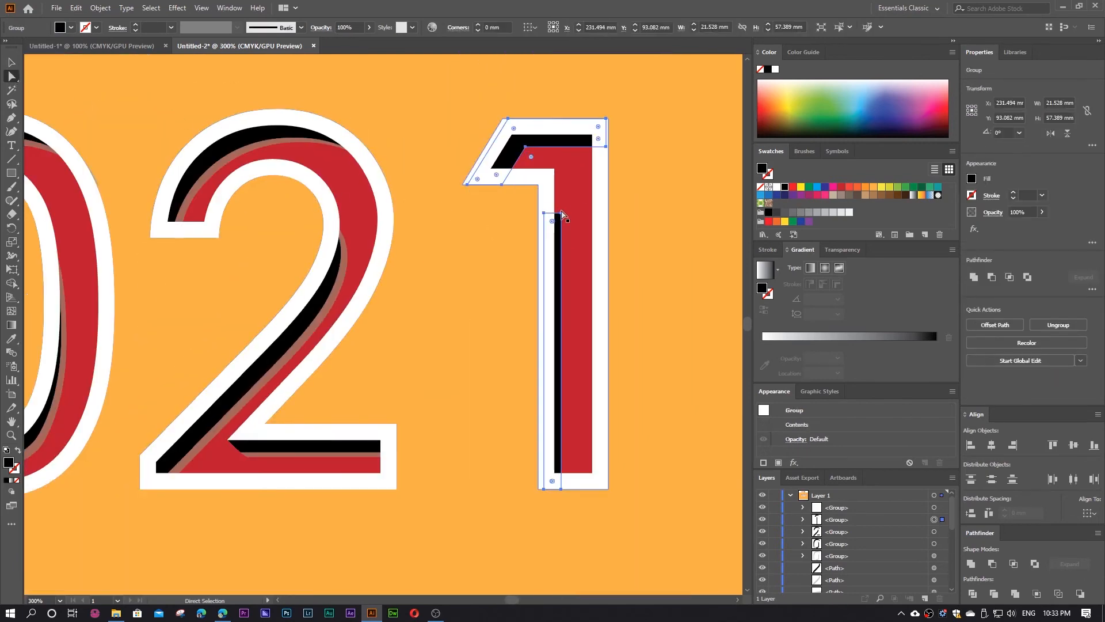
click(546, 213)
drag(546, 214, 556, 184)
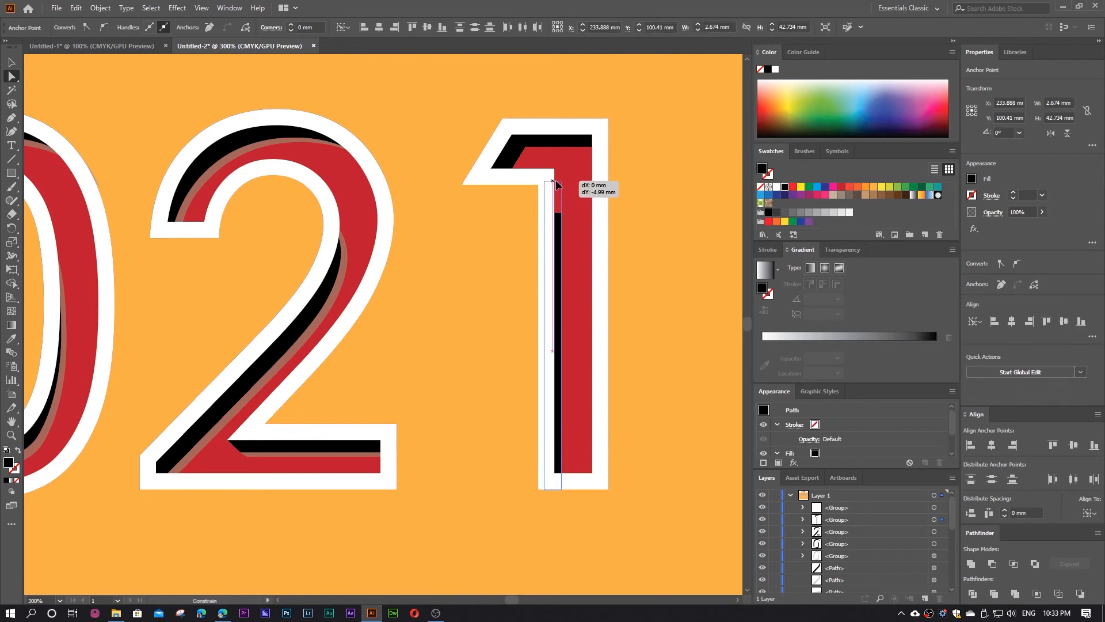
click(560, 198)
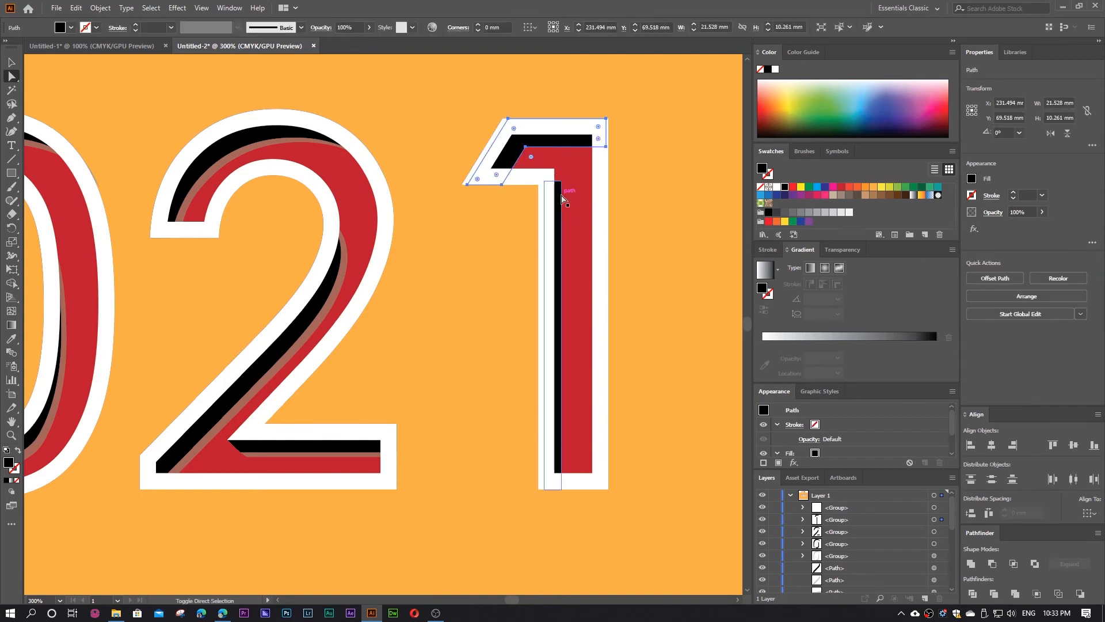
drag(559, 201, 576, 203)
key(ctrl+z)
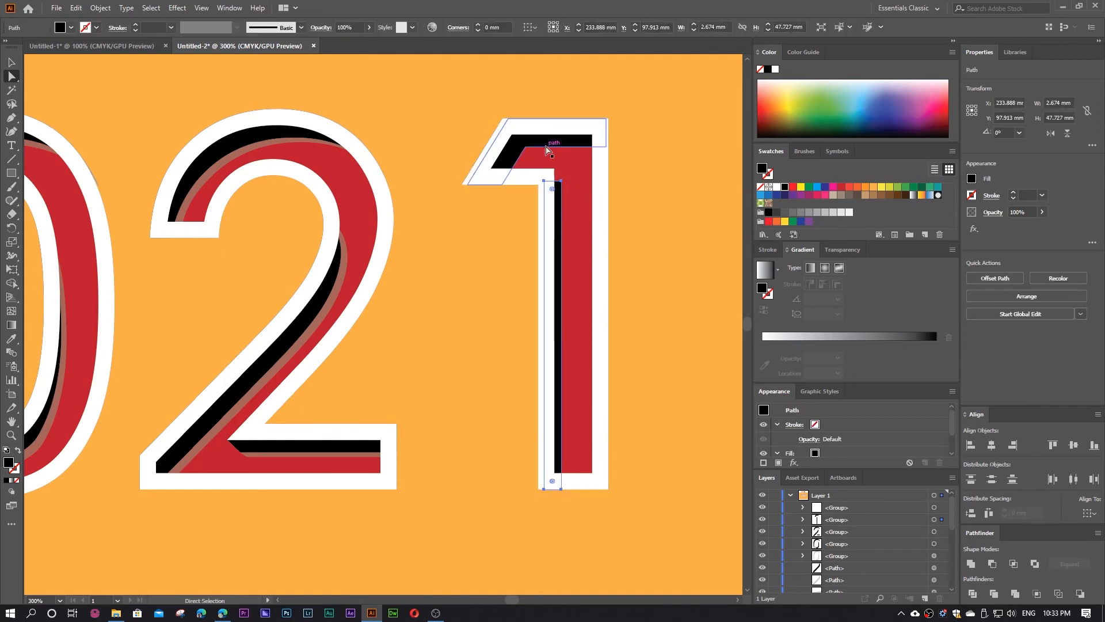
key(ctrl+z)
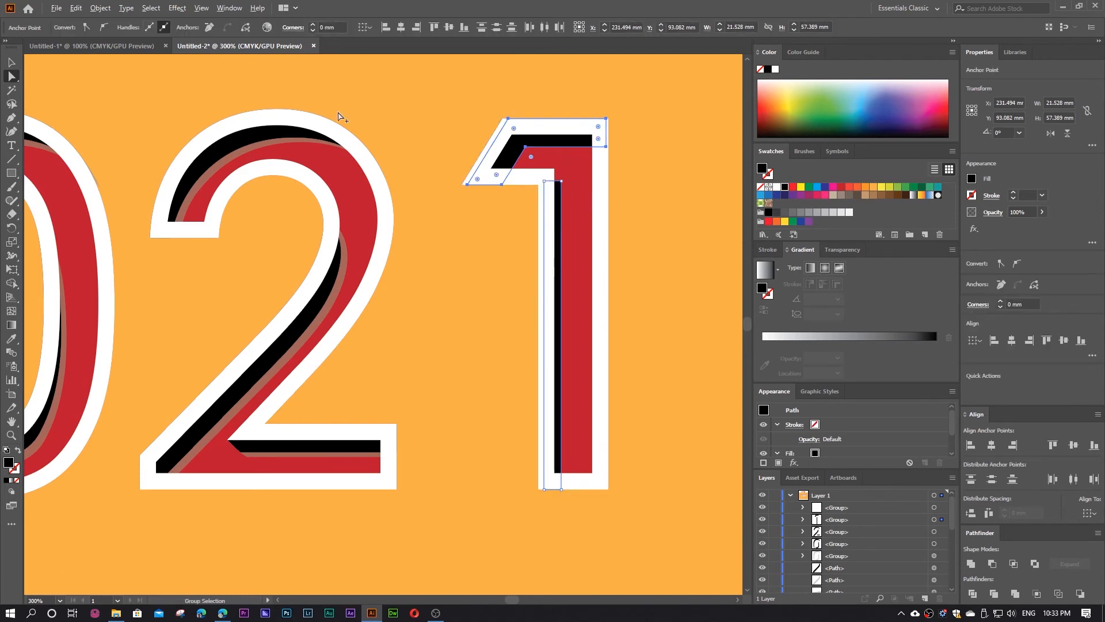
key(v)
drag(542, 145, 549, 147)
key(ctrl+z)
click(633, 164)
Step: Ungroup the 1's black shadows and select both the top shape and the stem shape
click(587, 142)
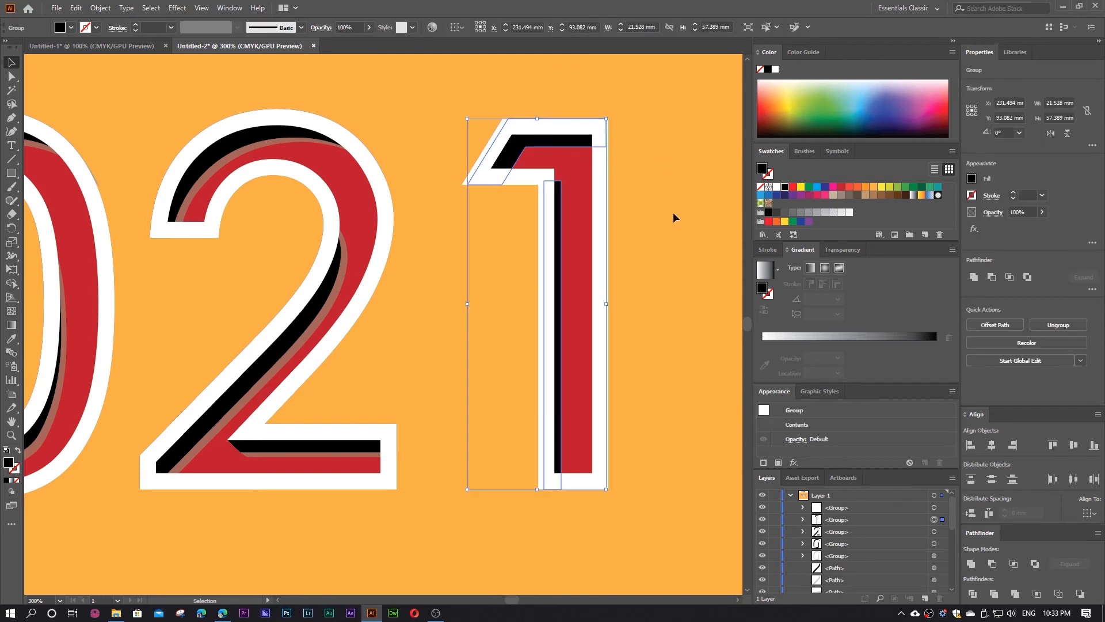
right_click(567, 145)
click(616, 239)
shift+click(558, 207)
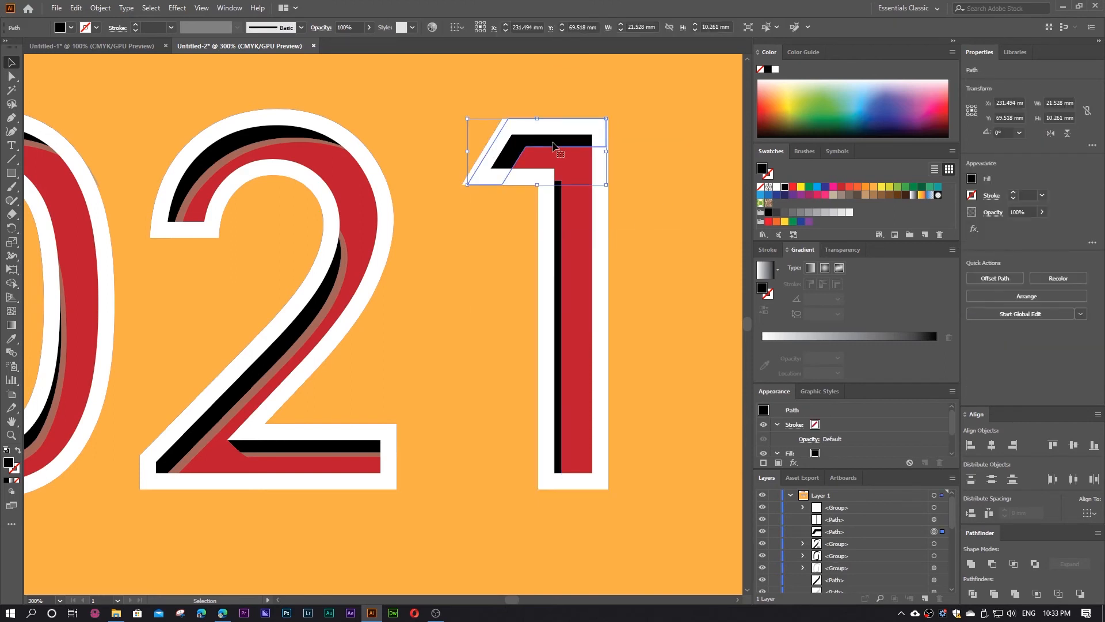
shift+click(560, 205)
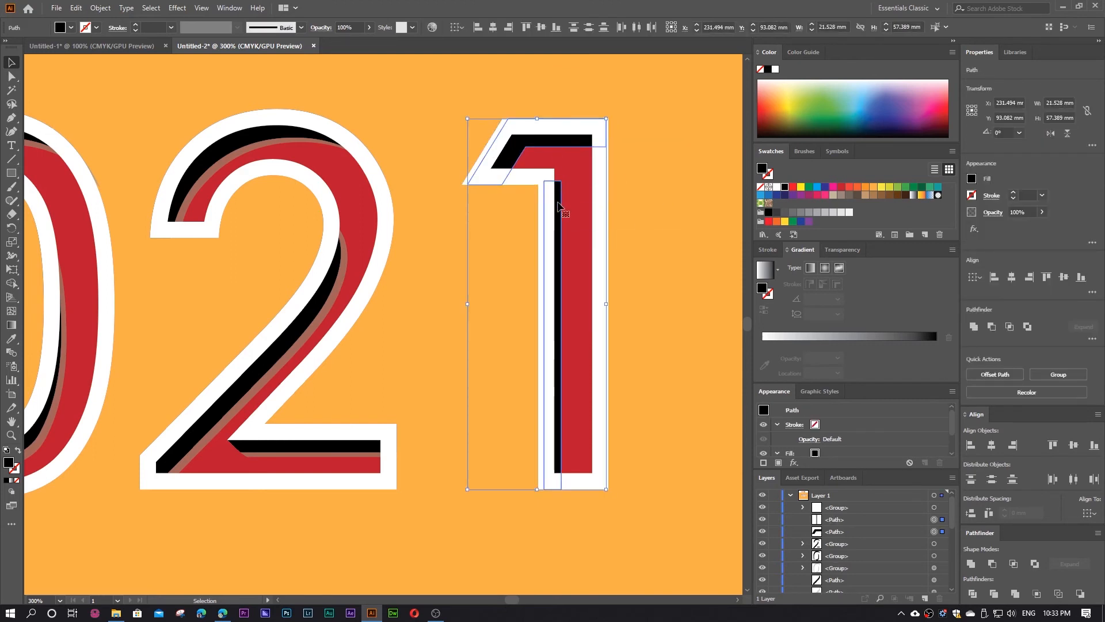
Step: Duplicate the 1's two black shadows about 1 mm right and 0.7 mm down, giving the copies the second 2's translucent gray fill
drag(559, 206, 566, 210)
click(12, 340)
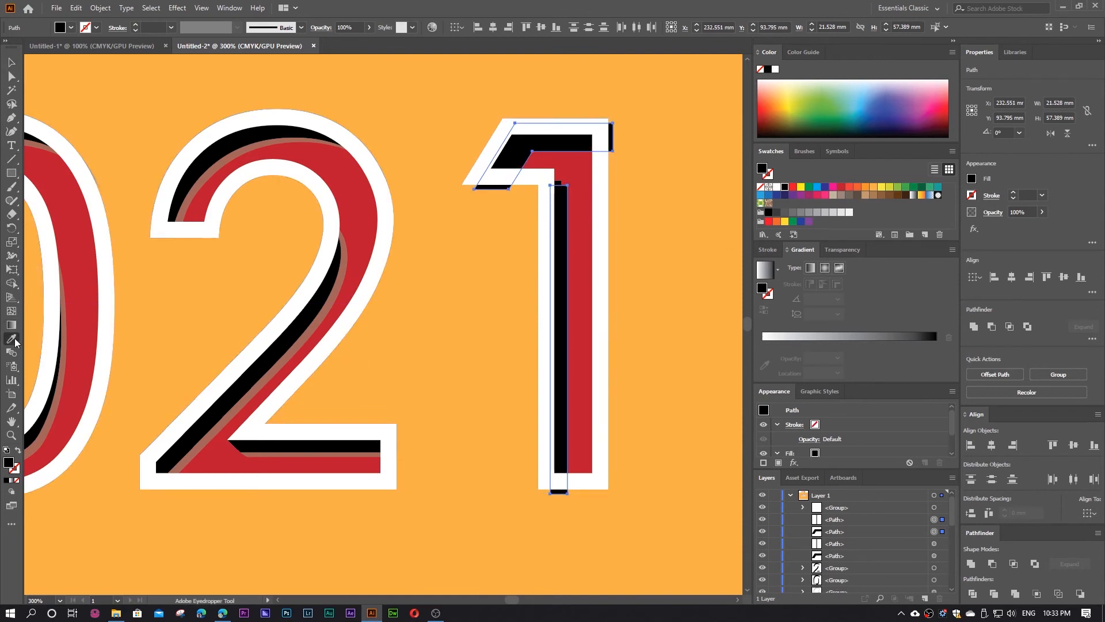
click(223, 424)
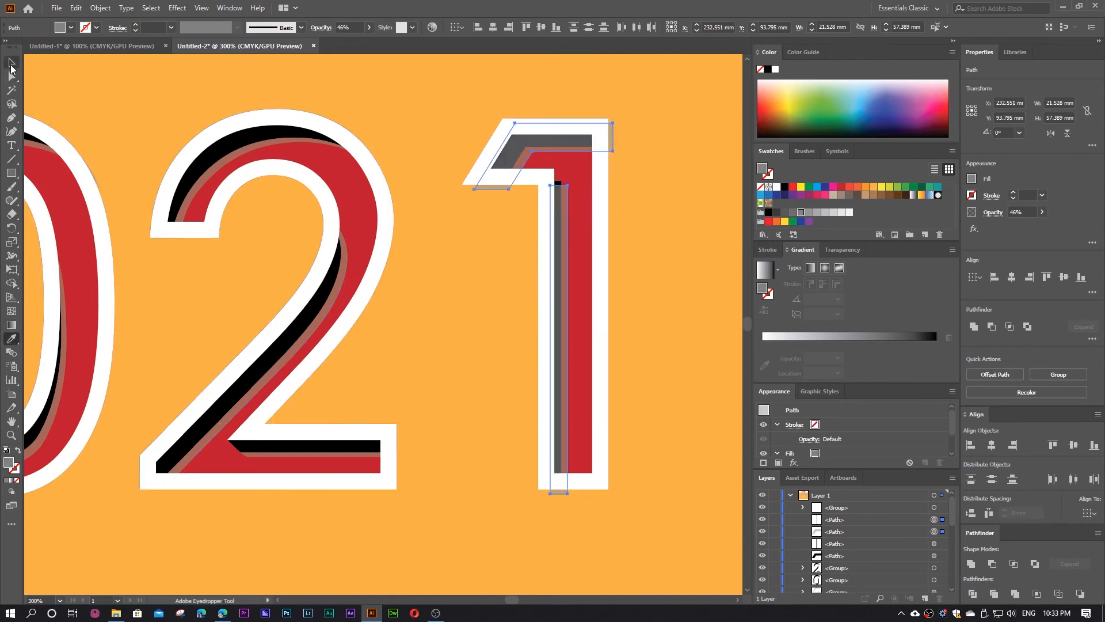
Step: Send the 1's gray shadow copies backward until both the top shape and the stem sit behind their black shadows
click(12, 63)
right_click(562, 144)
mouse_move(654, 320)
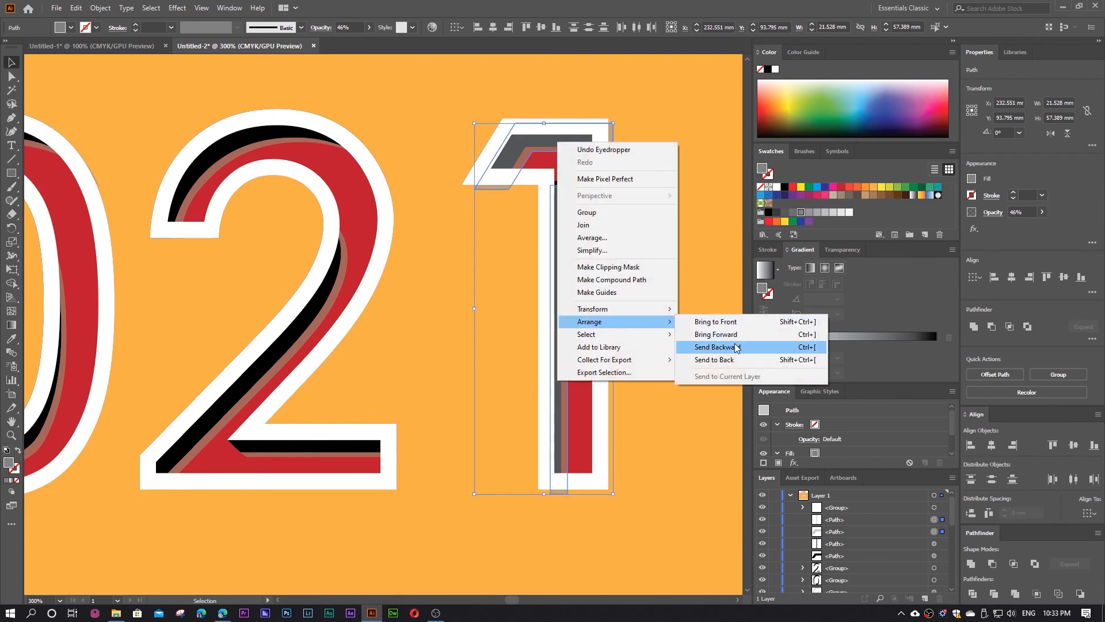
click(736, 347)
right_click(578, 141)
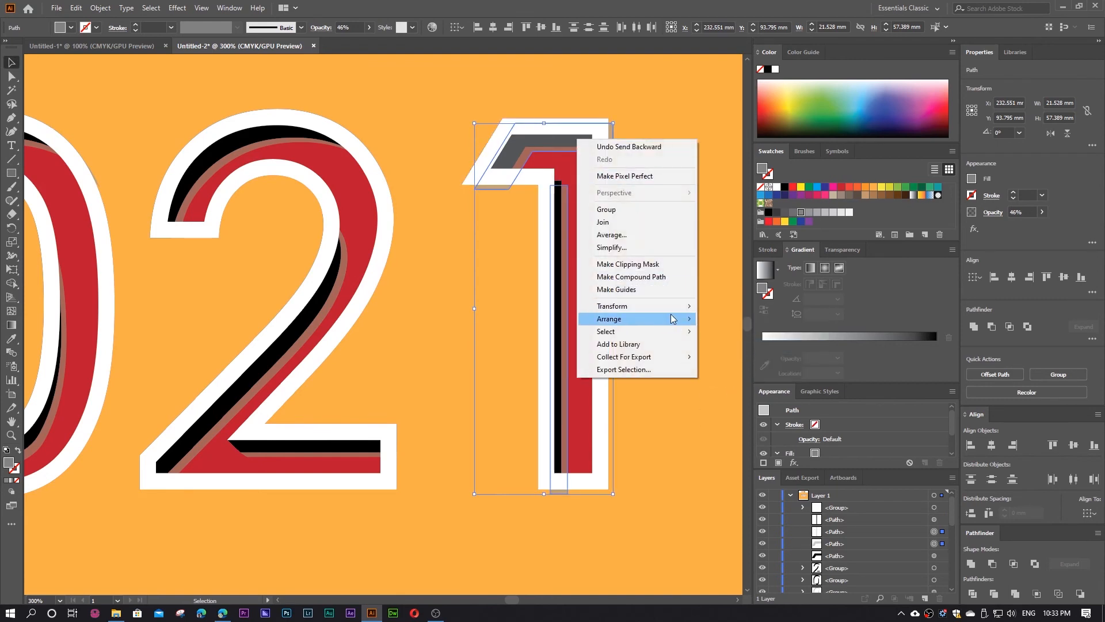
click(671, 110)
click(547, 144)
right_click(548, 146)
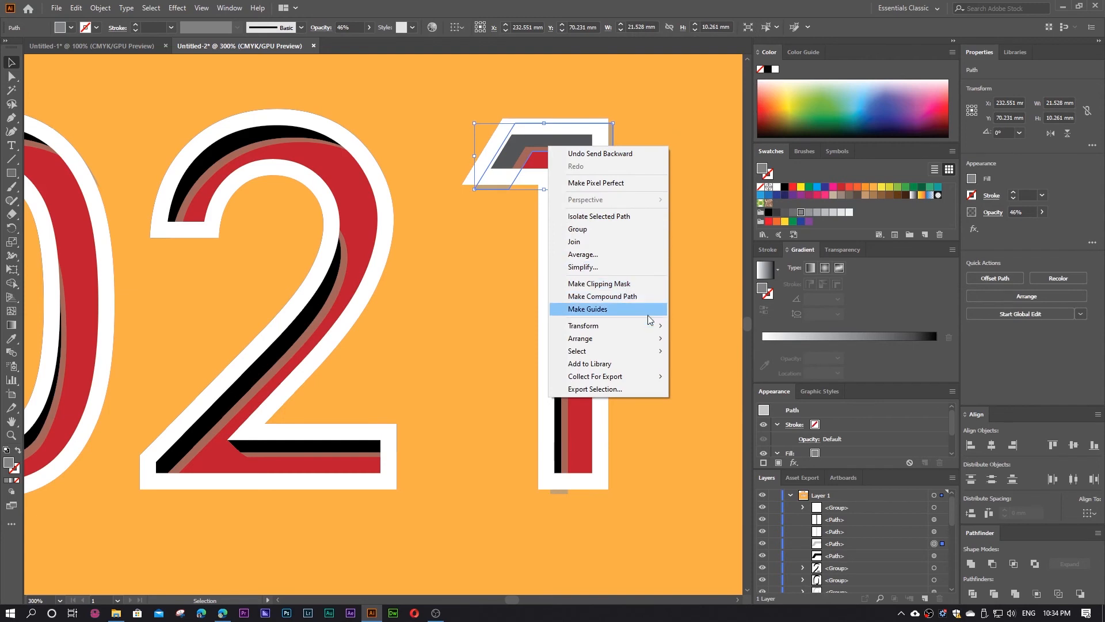
click(711, 363)
click(711, 360)
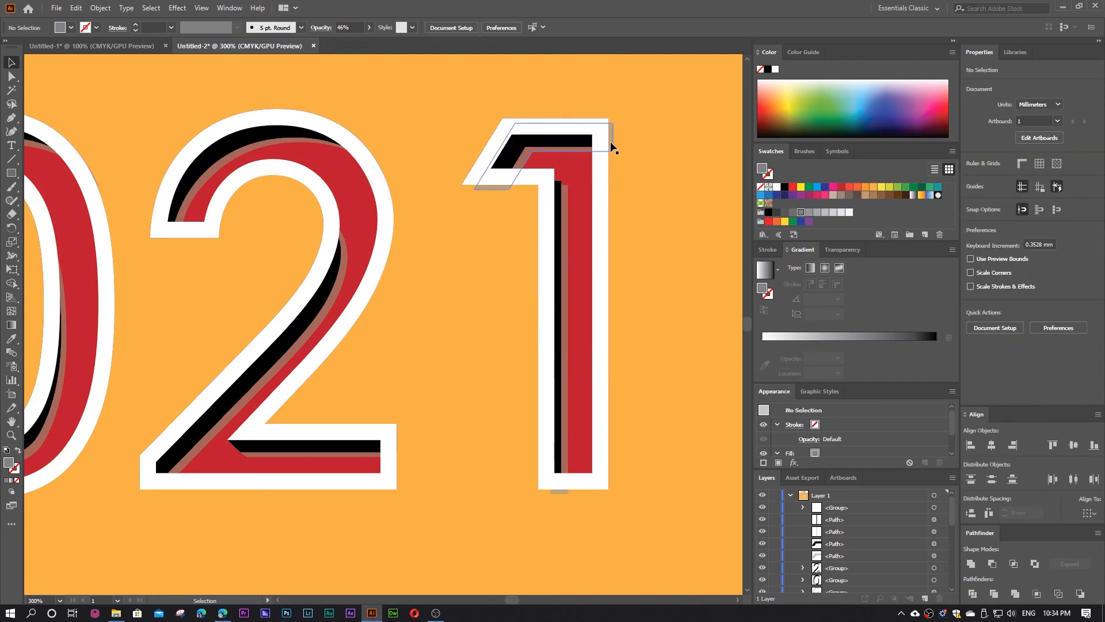
Step: Pull in the right end and lower-left tip of the 1's gray top shadow so they stay within the white outline
scroll(611, 144, up, 4)
click(12, 76)
click(481, 102)
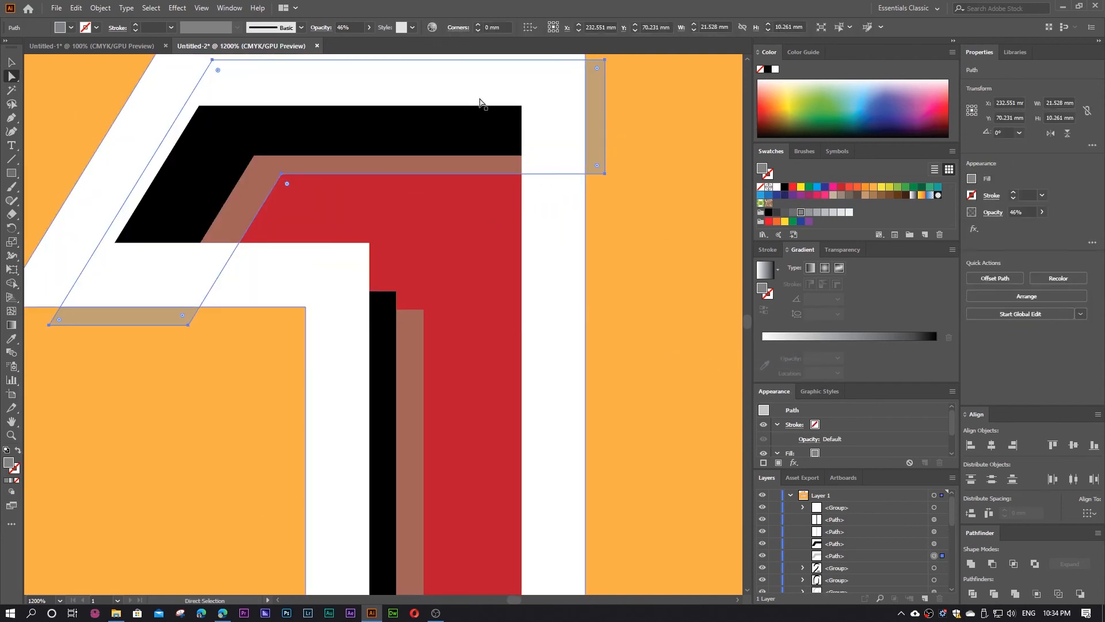
drag(604, 172, 575, 153)
click(184, 321)
click(188, 325)
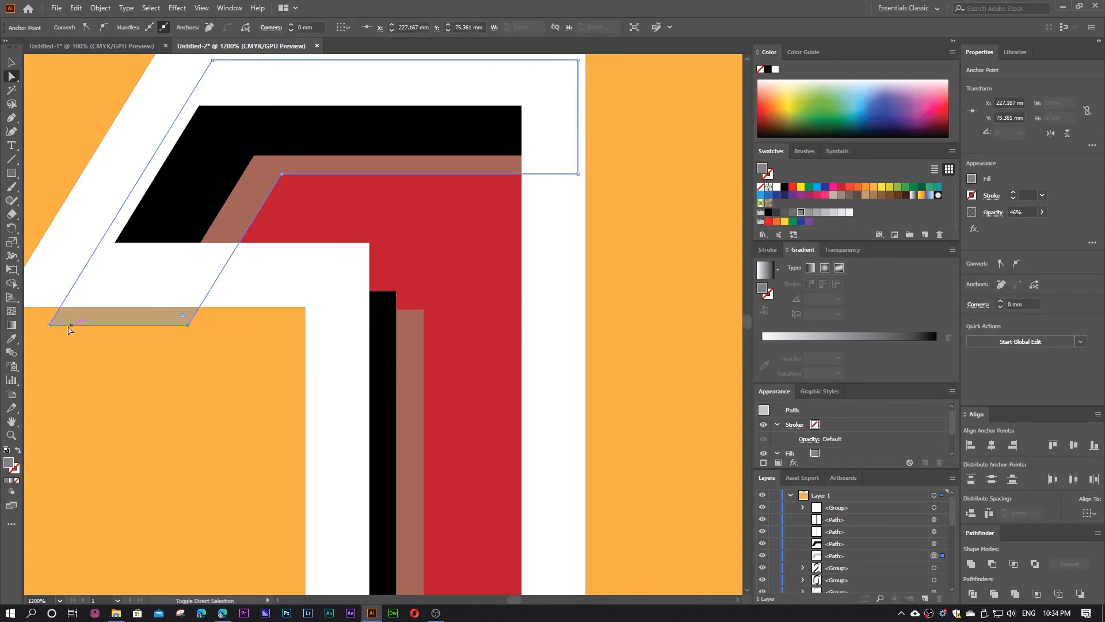
click(69, 323)
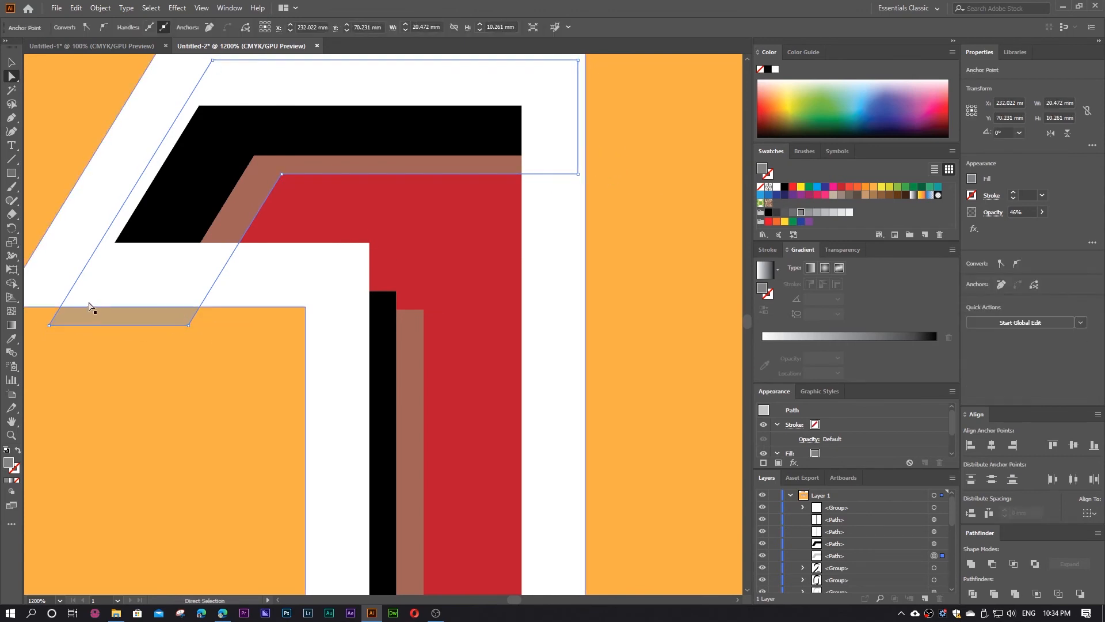
drag(89, 303, 112, 296)
click(242, 361)
Step: Raise the bottom edge of the 1's gray stem shadow so it ends inside the white outline
scroll(470, 202, down, 3)
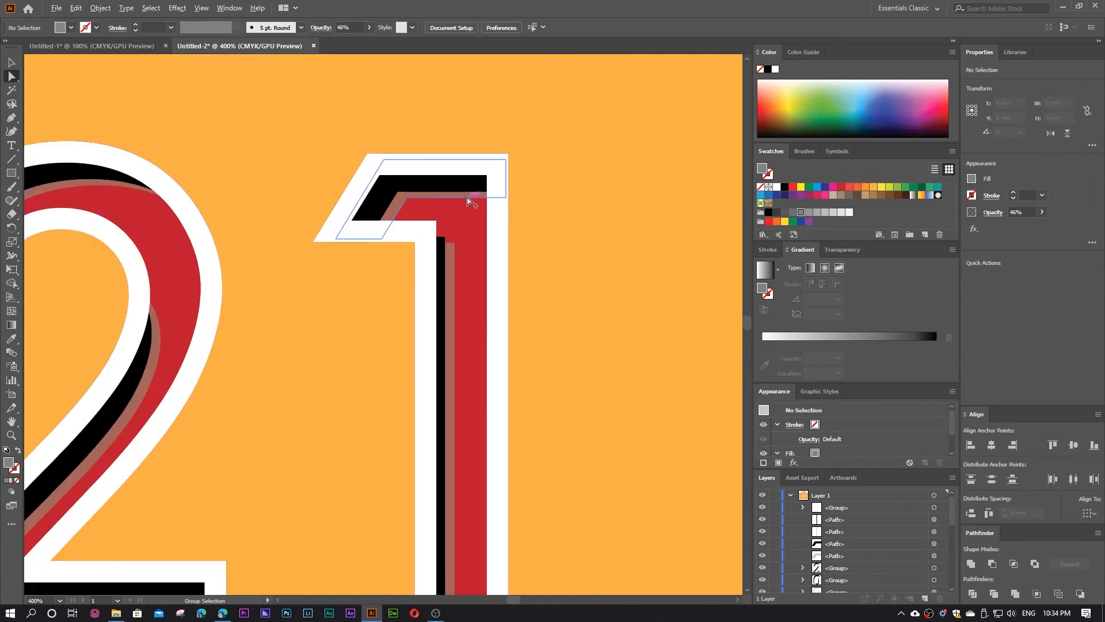
scroll(469, 201, down, 5)
scroll(430, 541, up, 2)
click(456, 465)
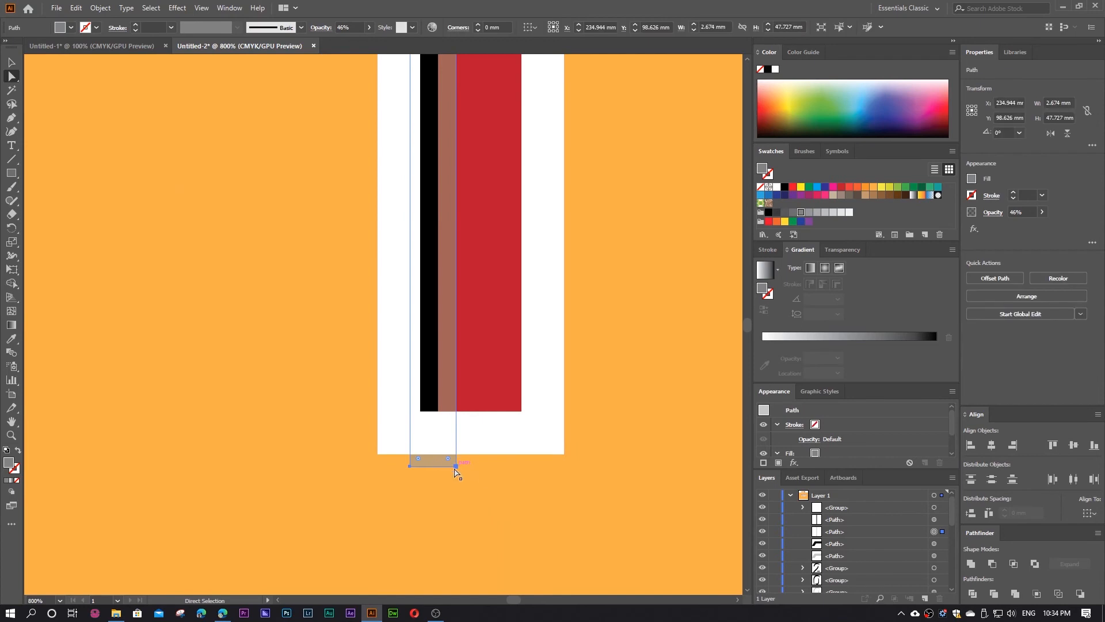
click(455, 467)
shift+click(411, 466)
drag(426, 466, 427, 447)
click(425, 500)
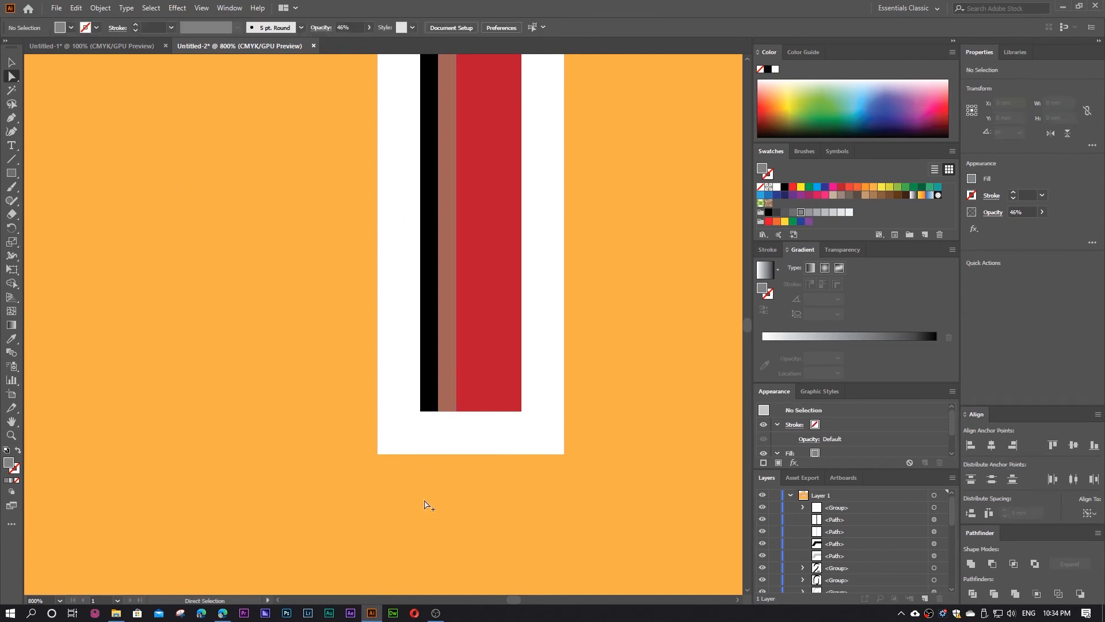
Step: Make the two hidden Blend objects visible again to bring back the brown extrusion and long shadow
scroll(427, 504, down, 6)
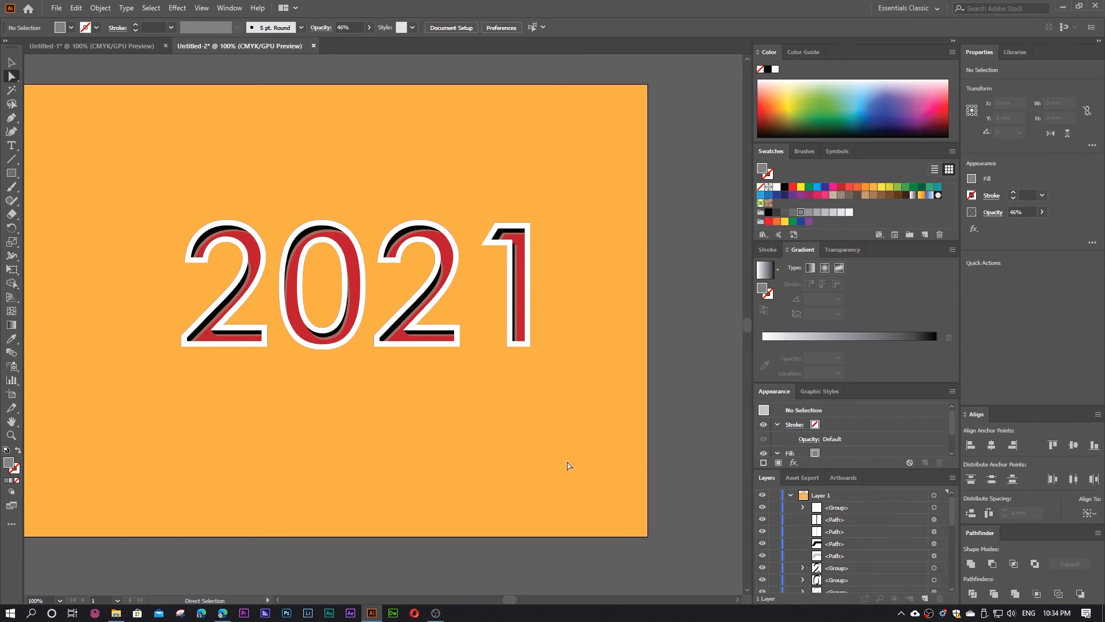
scroll(804, 533, down, 5)
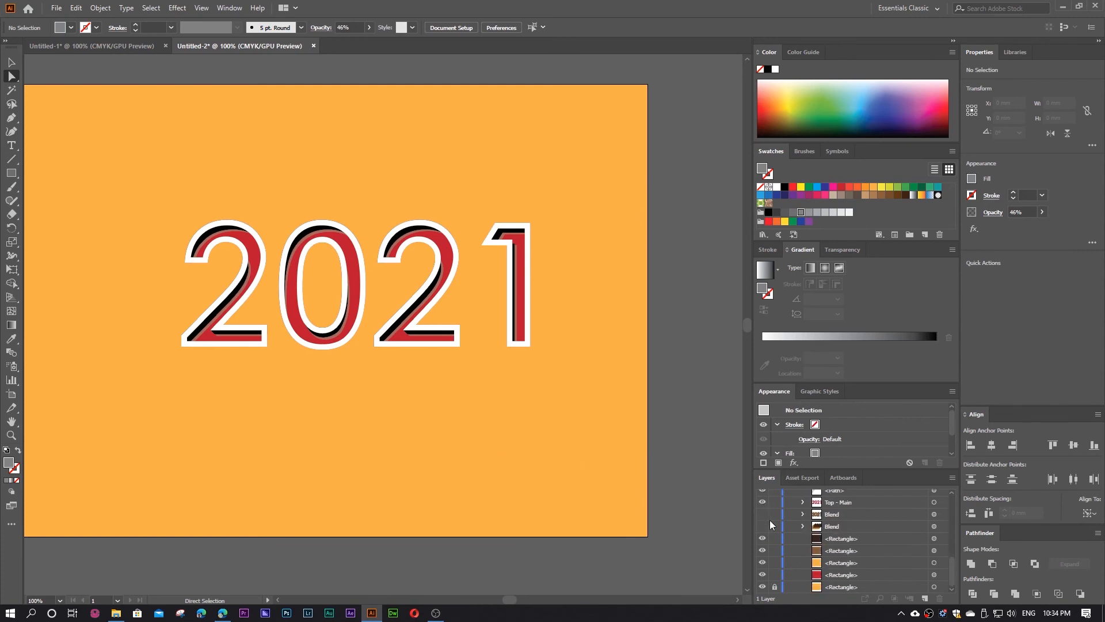
click(763, 527)
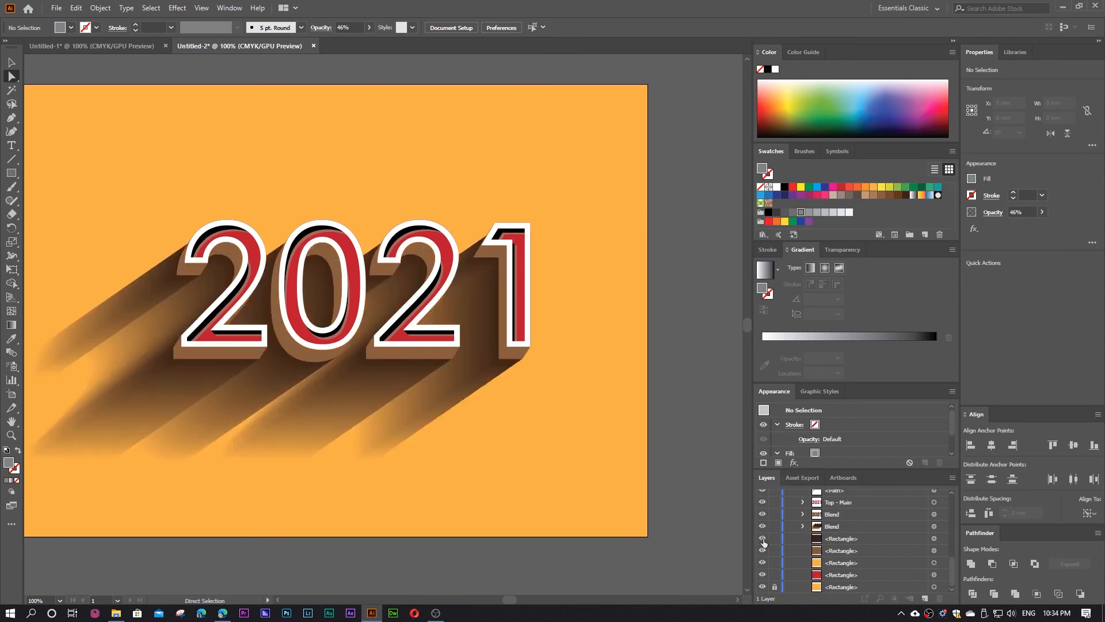
scroll(772, 554, up, 5)
scroll(374, 364, down, 2)
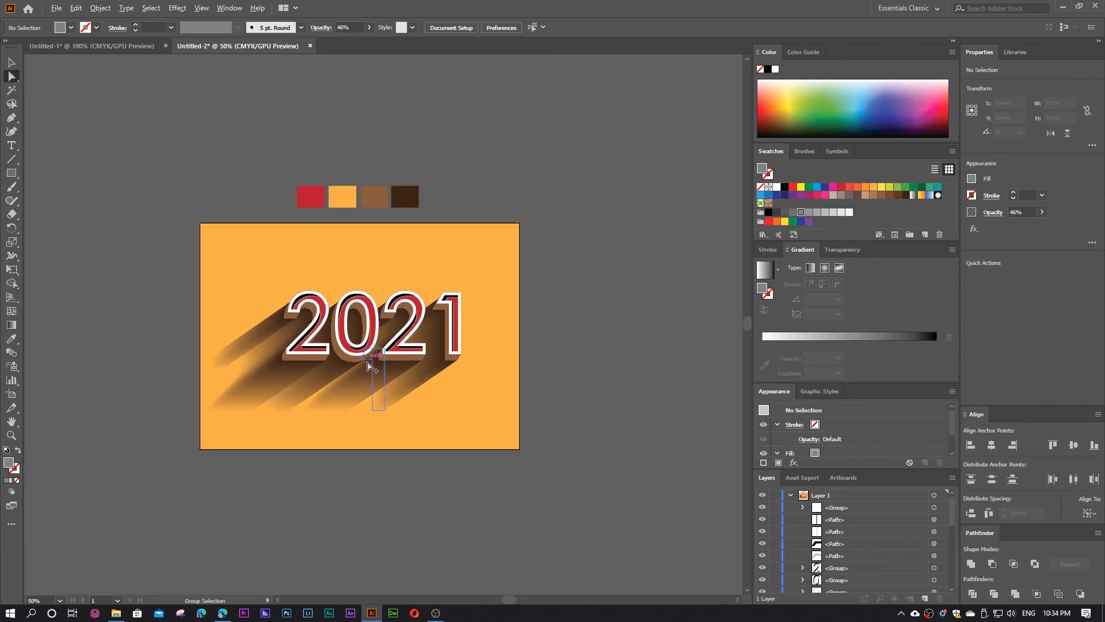
scroll(460, 361, up, 1)
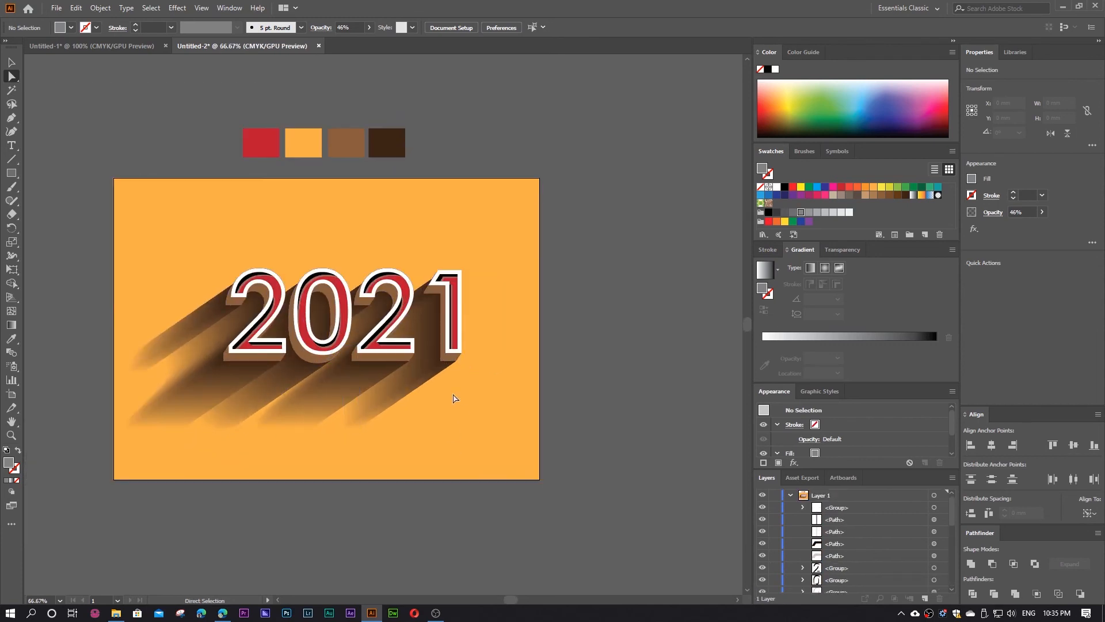
scroll(354, 320, up, 1)
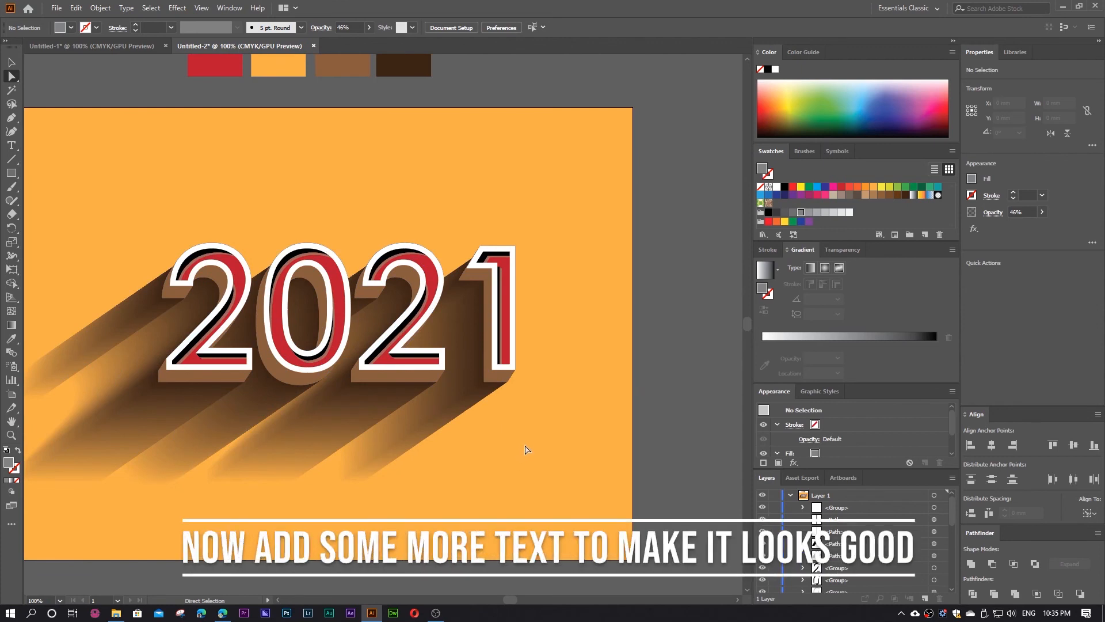
Step: Add a two-line text above the 2021 reading "LET'S COUNT DOWN FOR THE" and "NEW YEAR"
drag(153, 184, 240, 215)
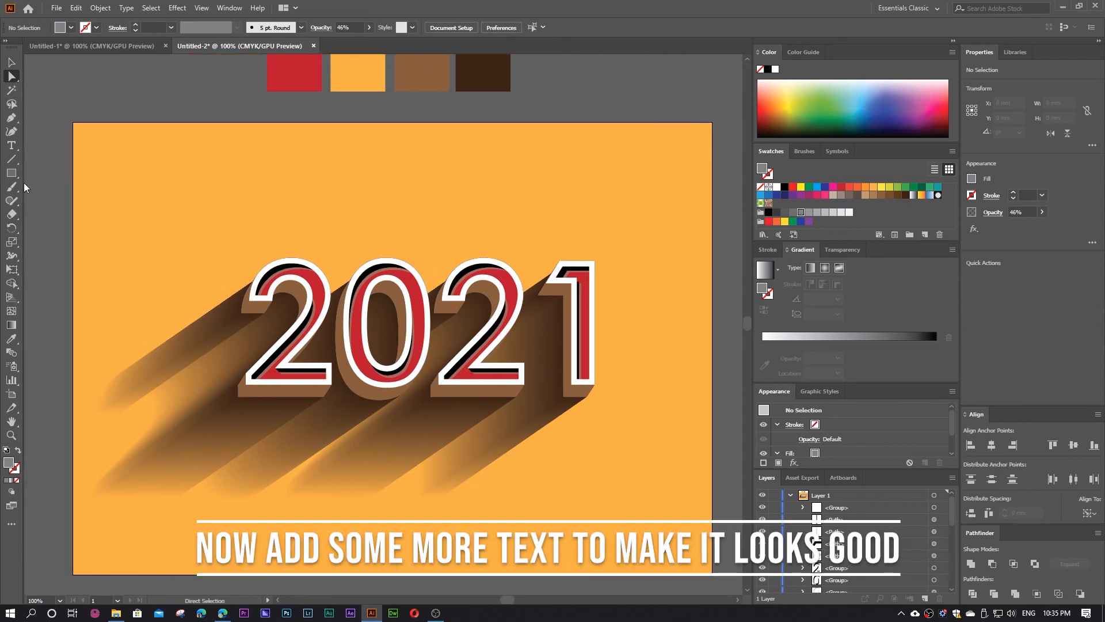
click(11, 145)
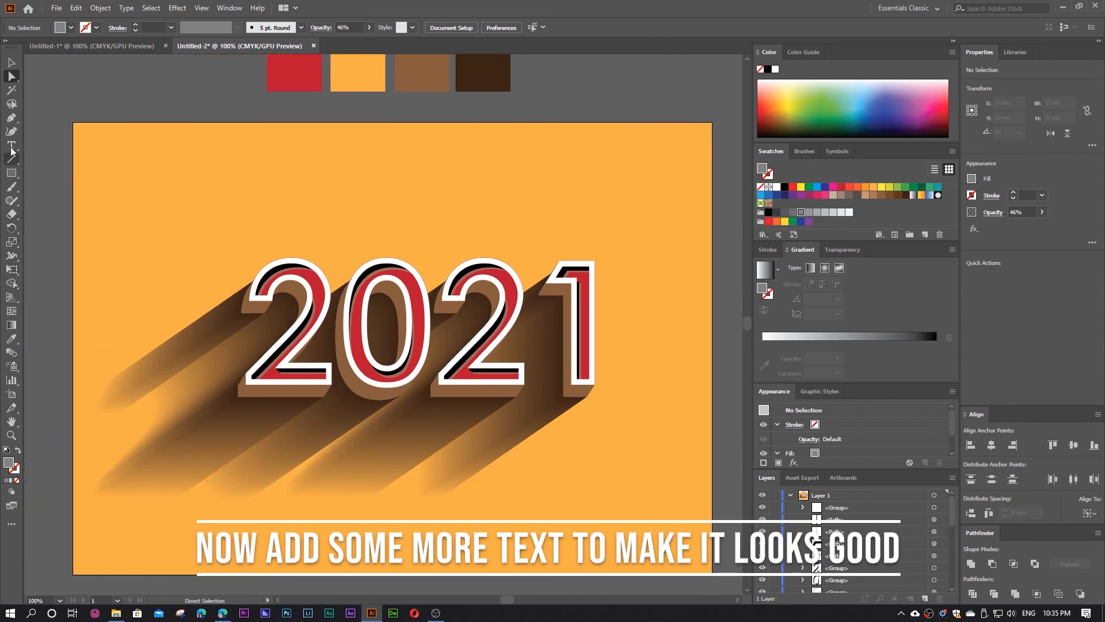
click(324, 183)
text(LET)
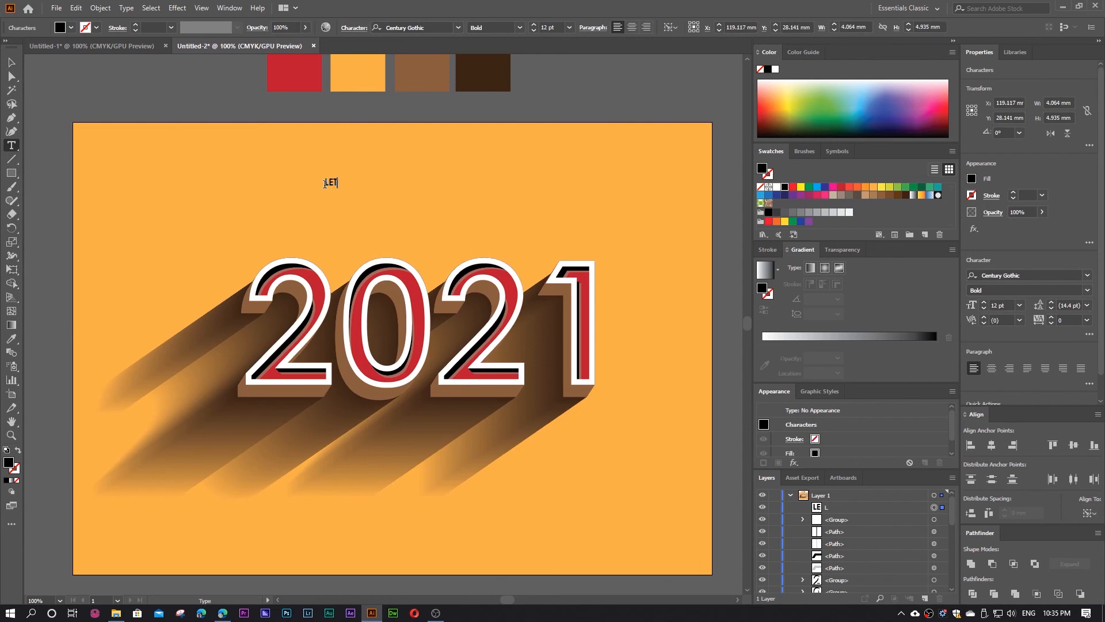
text('S COUNT DOWN FOR THE)
key(Return)
text(NEW YEAR)
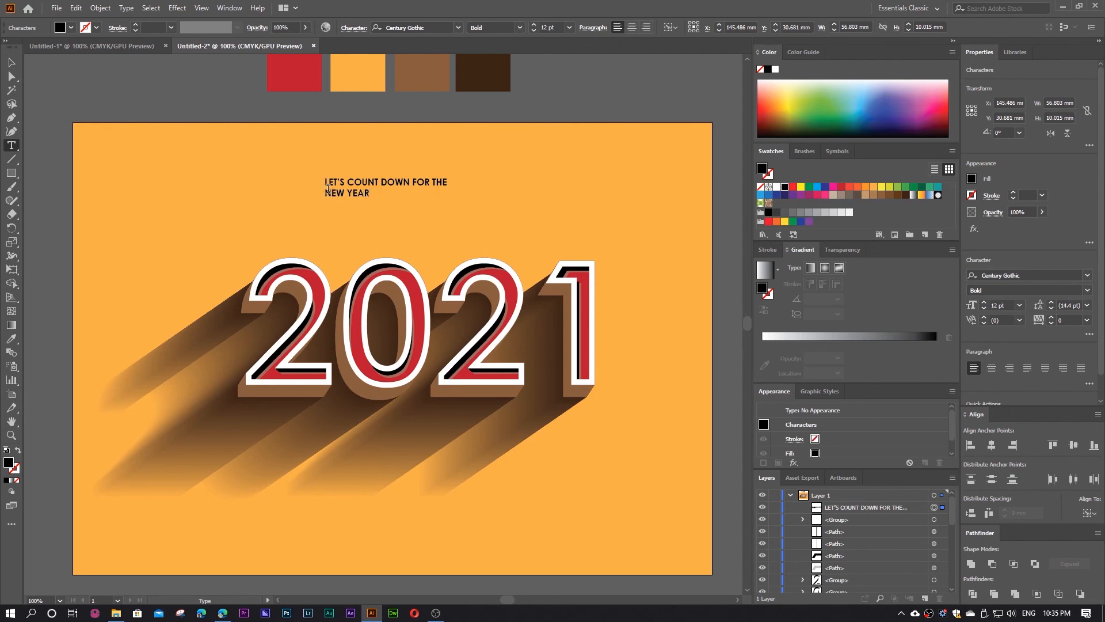
Step: Color the "NEW YEAR" line with the red from the palette square above the artboard
shift+click(327, 194)
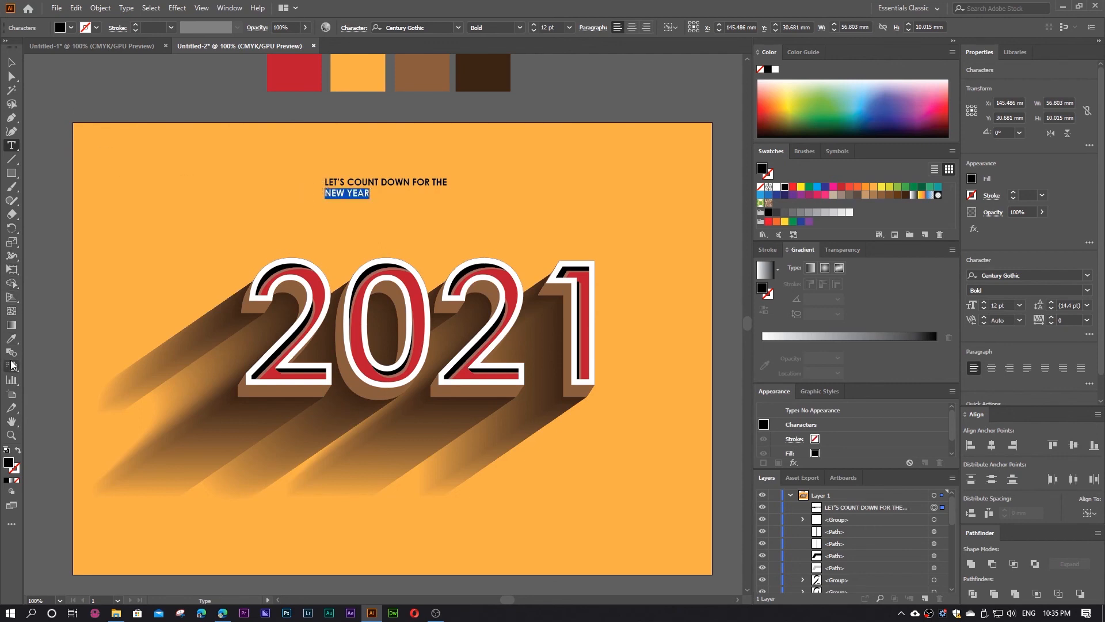
click(10, 342)
click(294, 74)
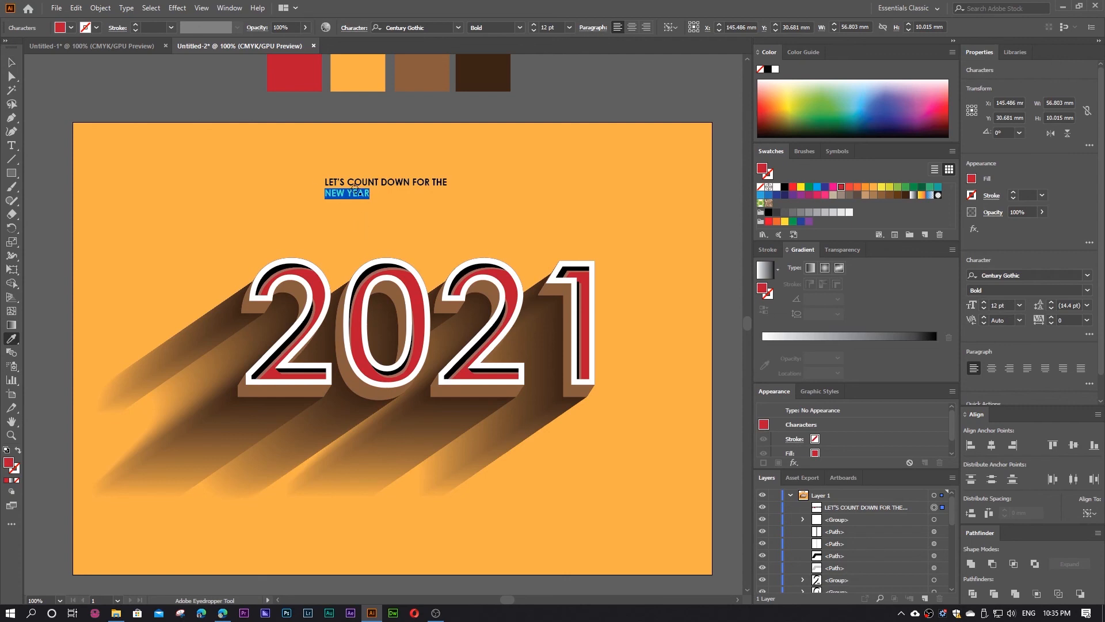
key(v)
Step: Fill the "LET'S COUNT DOWN FOR THE" line with white
double_click(346, 186)
click(334, 187)
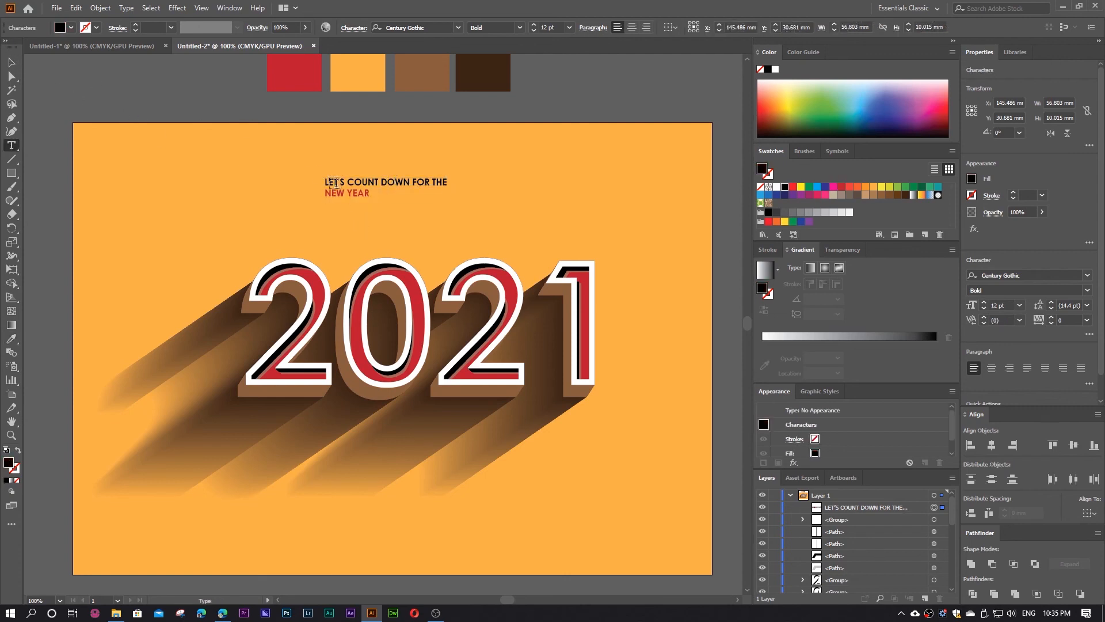
key(shift+End)
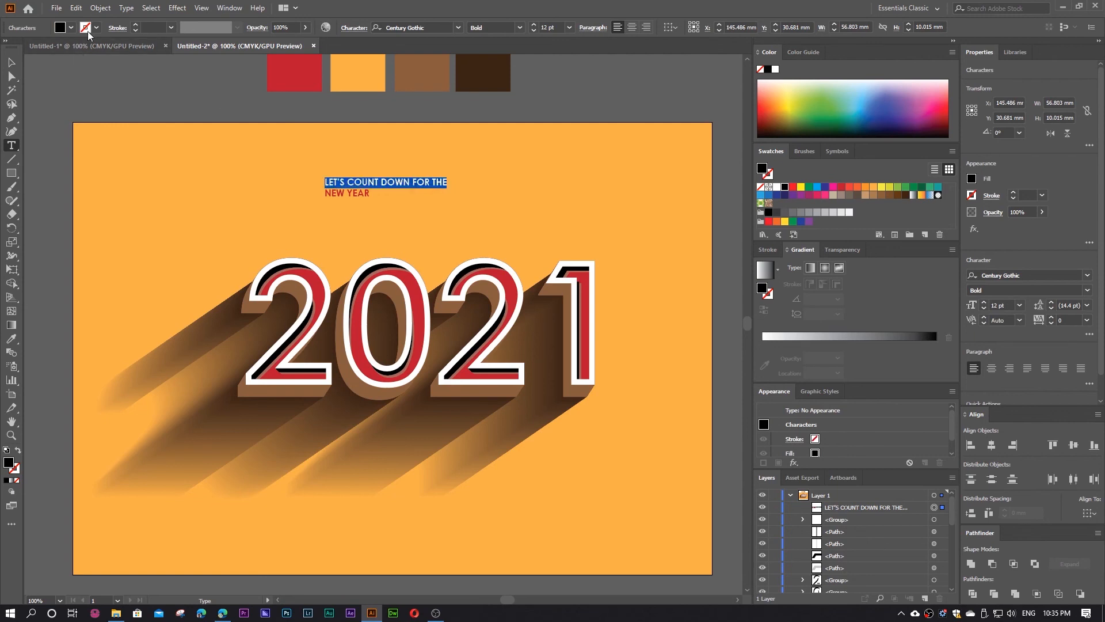
click(777, 187)
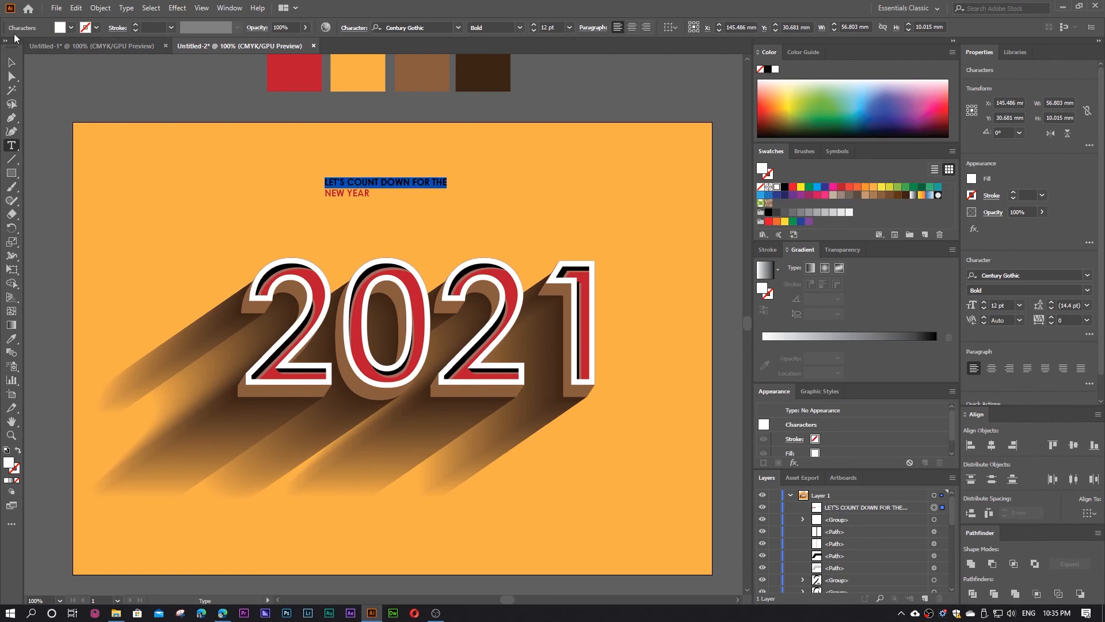
Step: Center-align both lines of the headline text and finish editing it
click(992, 367)
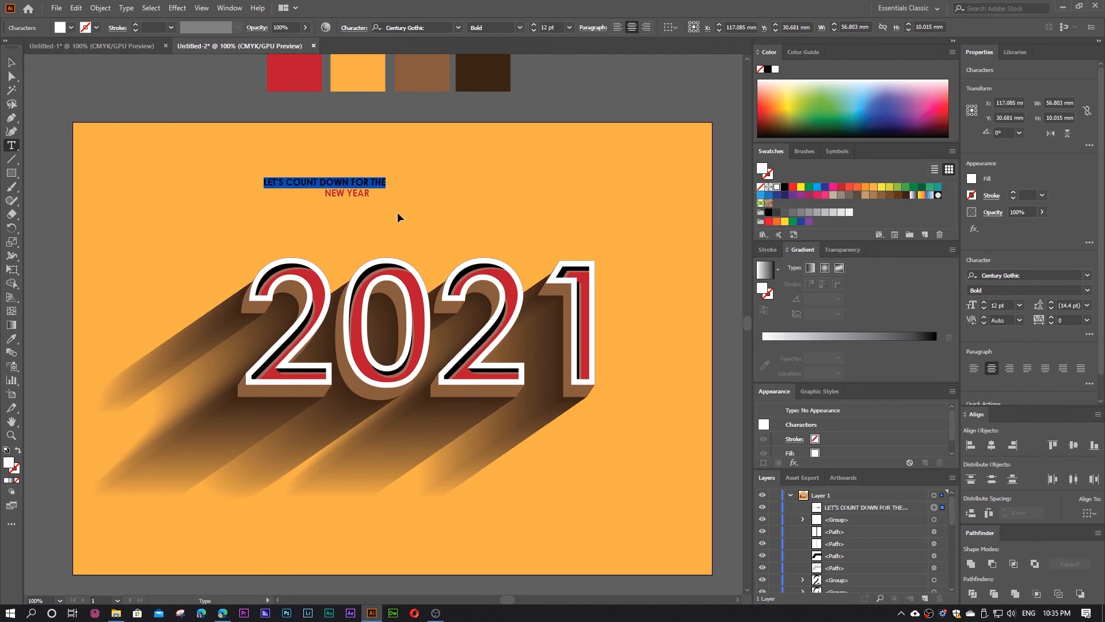
key(ctrl+shift+l)
key(ctrl+a)
click(991, 368)
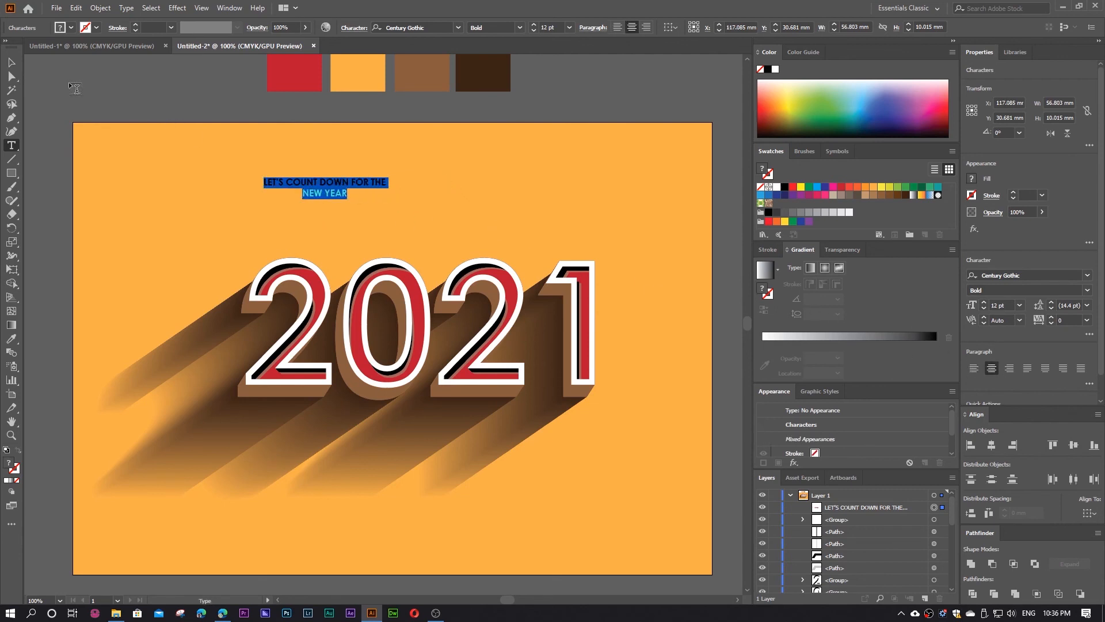
key(Escape)
Step: Scale the headline up proportionally to about 161.7 mm wide so it spans the width of the 2021
drag(387, 201, 595, 242)
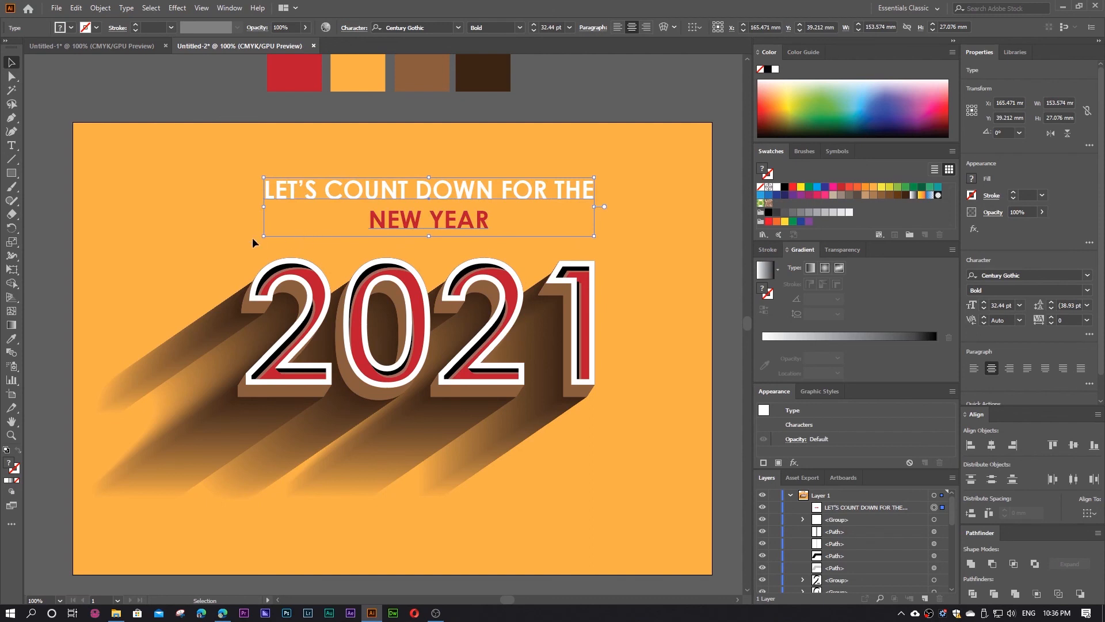
drag(261, 238, 244, 241)
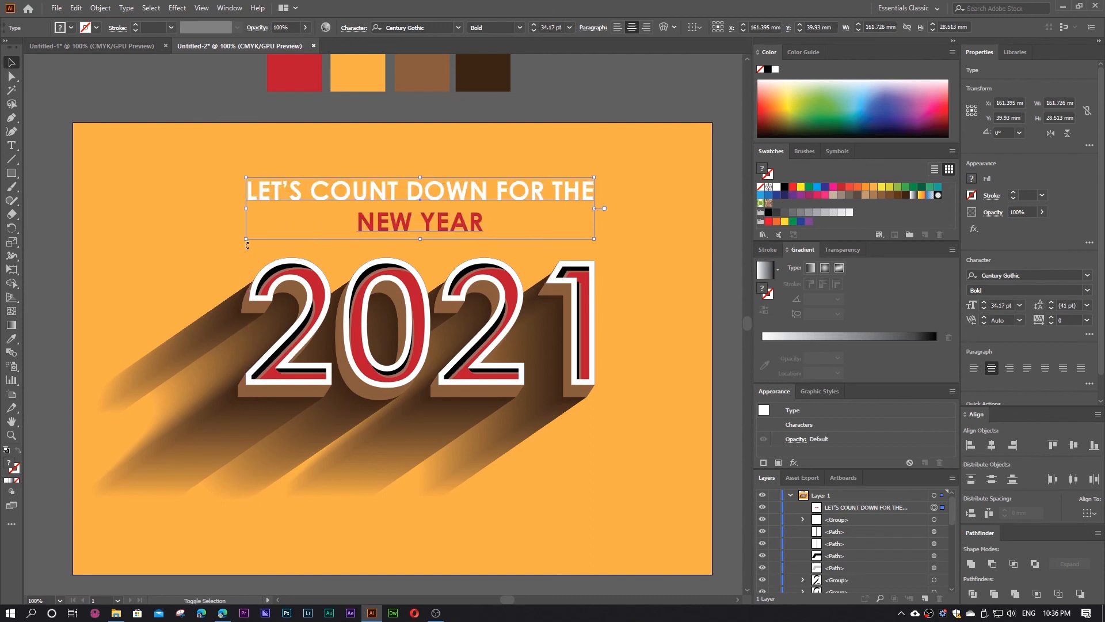
click(641, 254)
Step: Start a Drop Shadow effect on the selected headline text with its preview turned on
click(578, 210)
scroll(626, 213, down, 2)
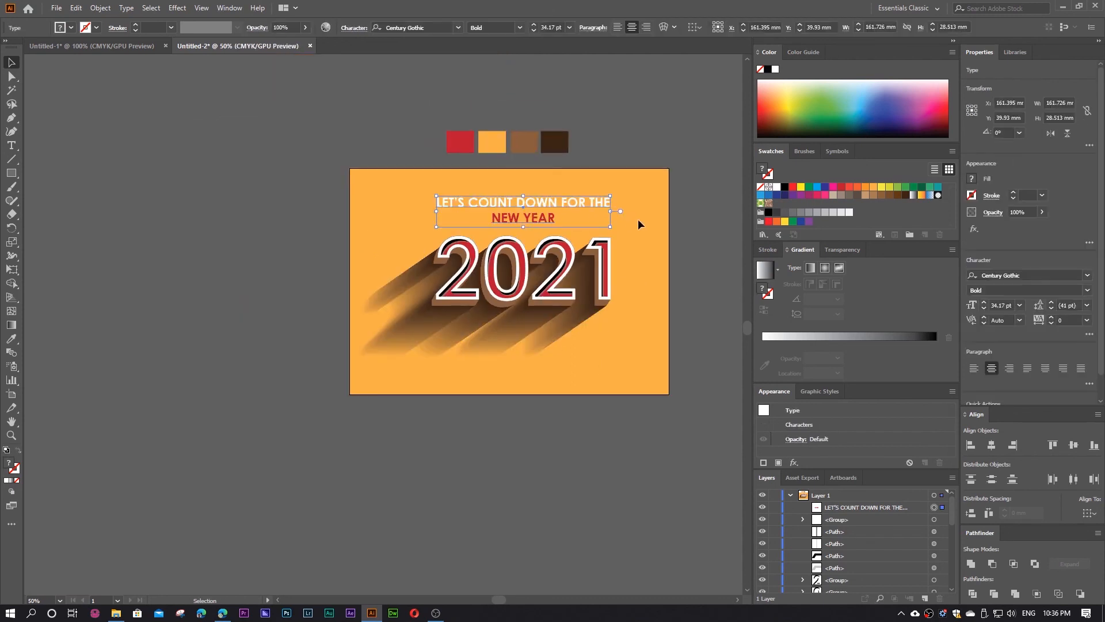
drag(640, 224, 574, 258)
scroll(554, 261, up, 2)
drag(403, 264, 461, 261)
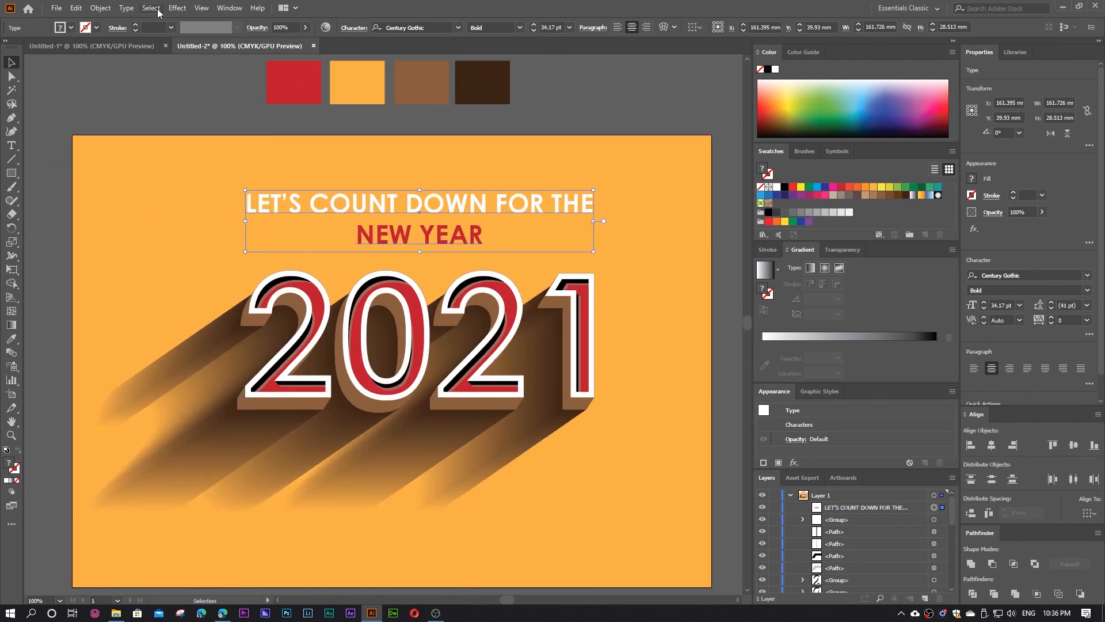
click(176, 9)
mouse_move(194, 138)
click(320, 138)
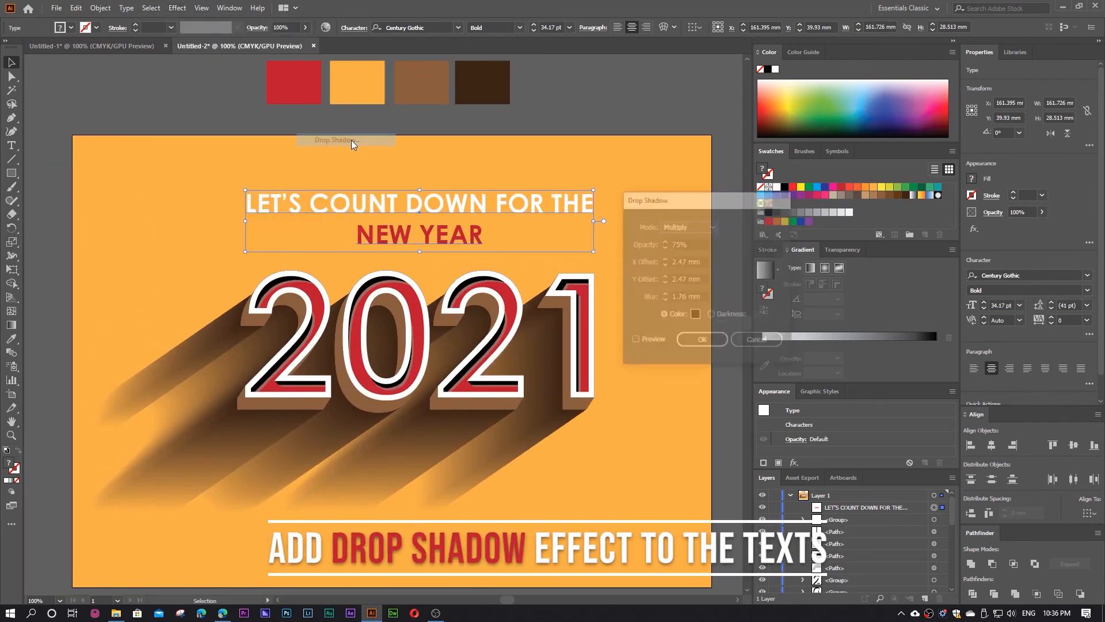
click(634, 341)
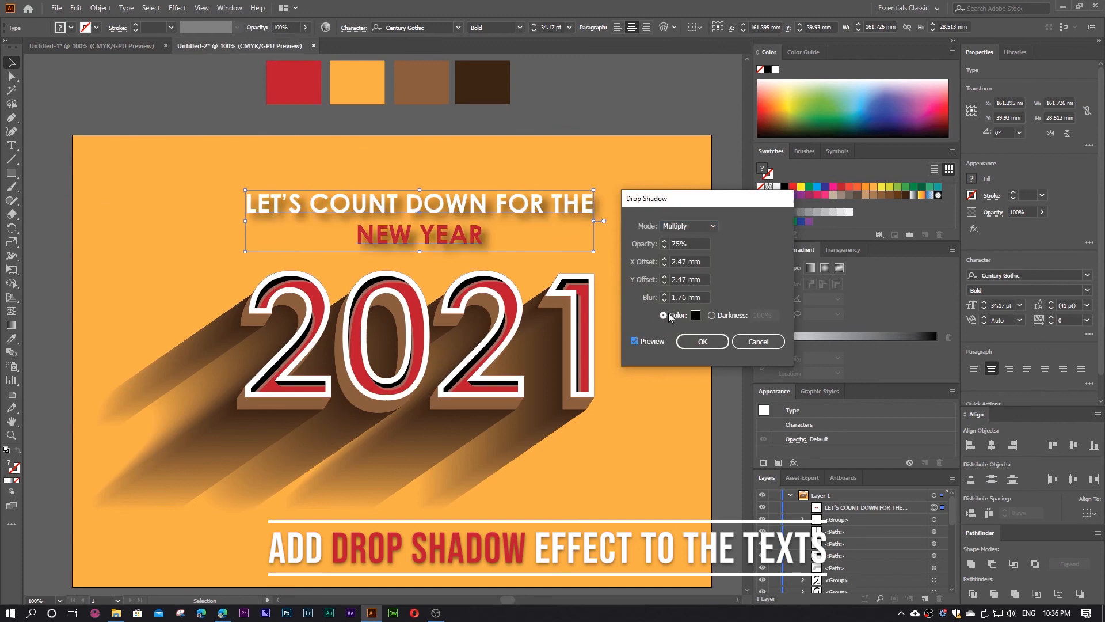
Step: Set the headline shadow's X offset to 0 mm and its Y offset to 1 mm
double_click(673, 262)
text(0)
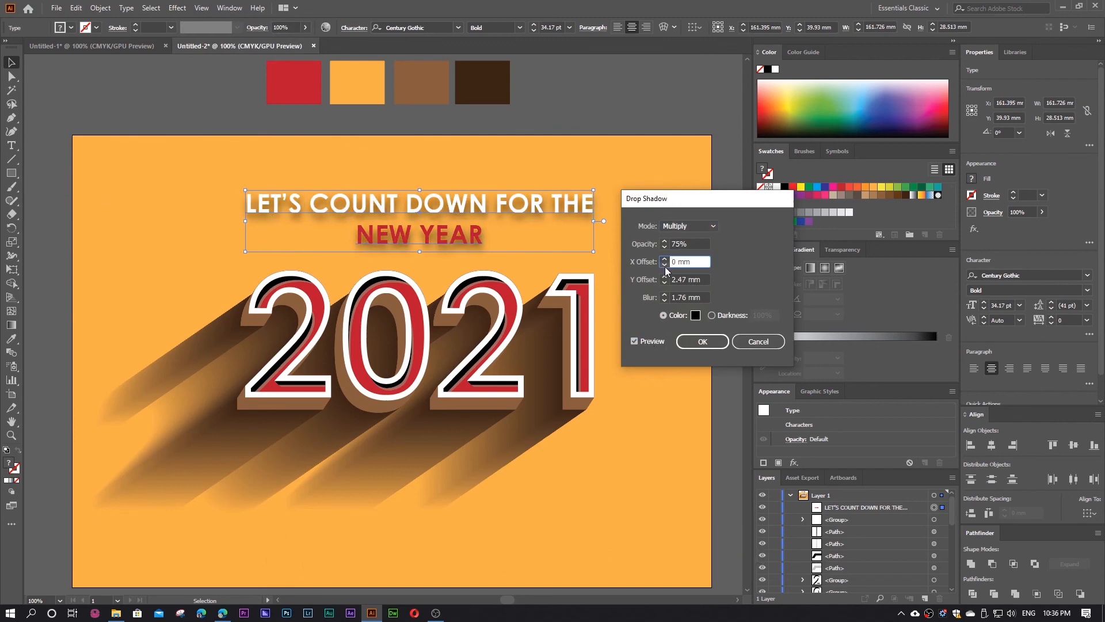
key(Tab)
text(0)
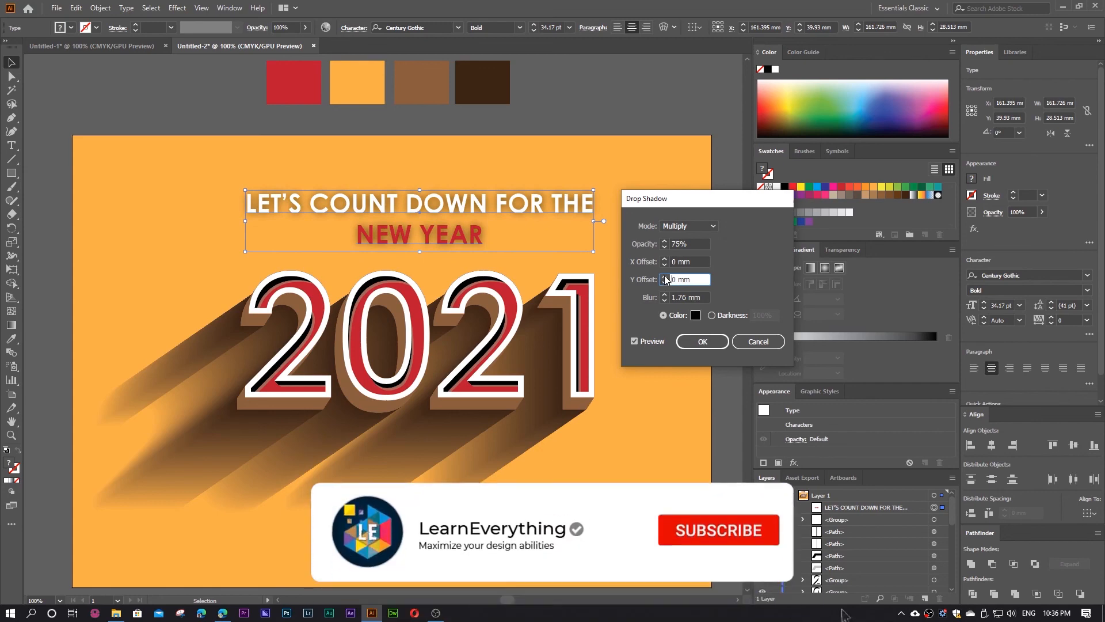
click(664, 276)
Step: Set the shadow's blur to 0 mm and apply the drop shadow to the headline
click(665, 301)
click(665, 300)
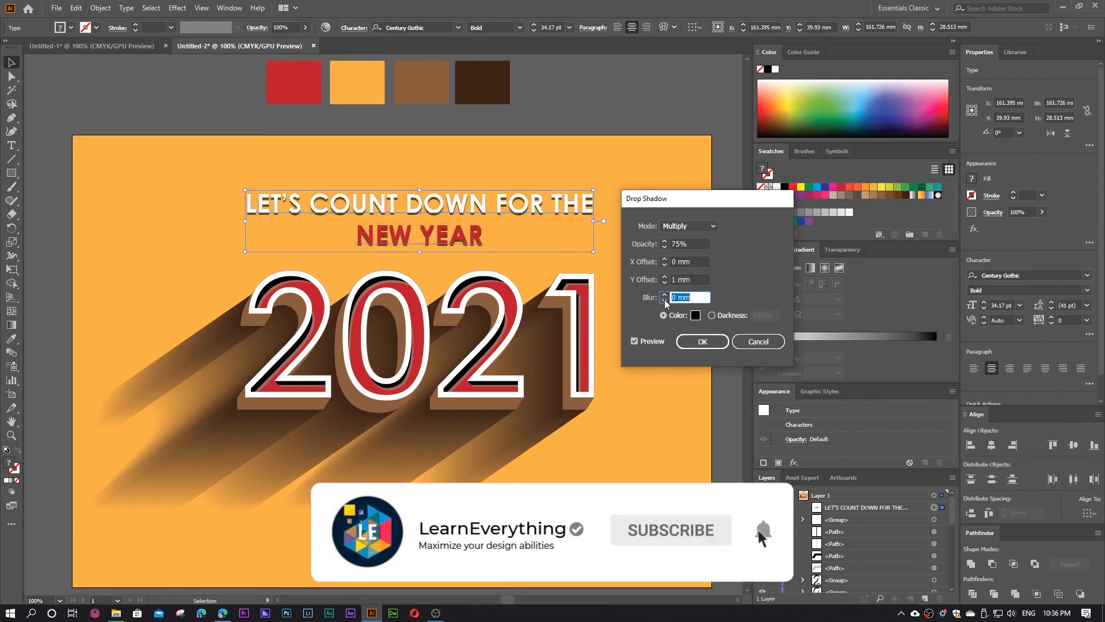
click(665, 295)
click(663, 300)
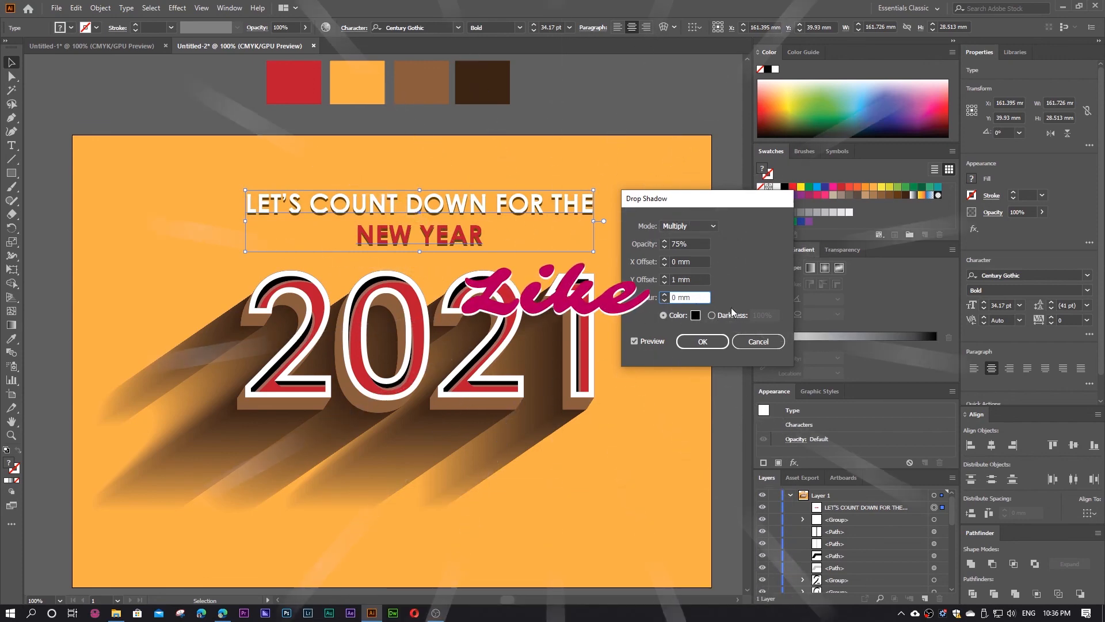
click(717, 340)
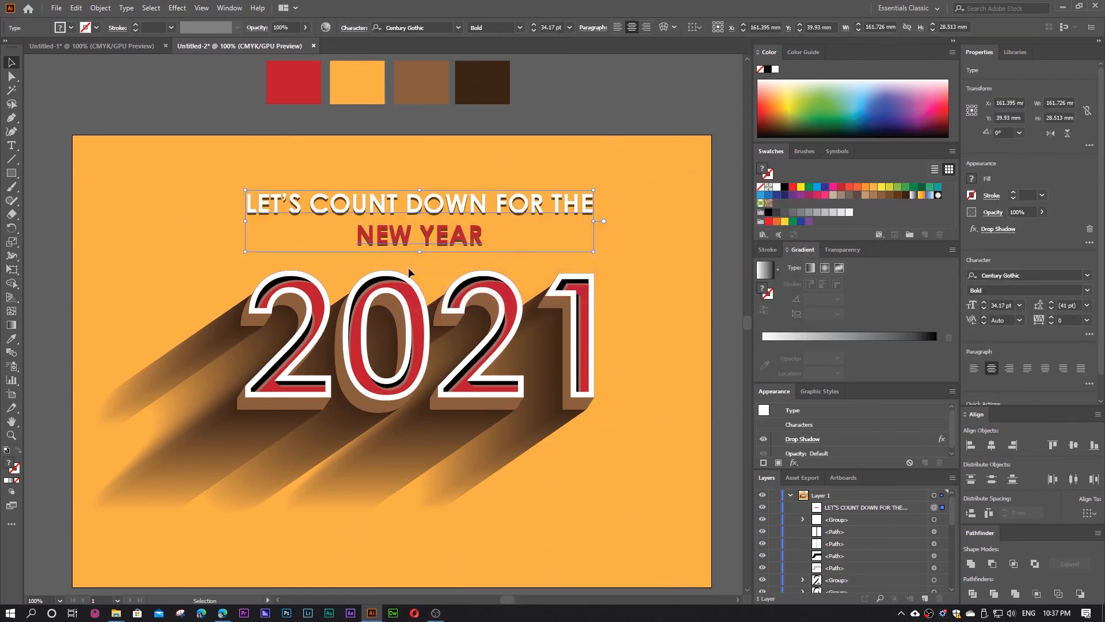
Step: Move the headline and the 2021 artwork together slightly down and left on the orange background, and deselect everything
click(684, 238)
scroll(602, 245, down, 1)
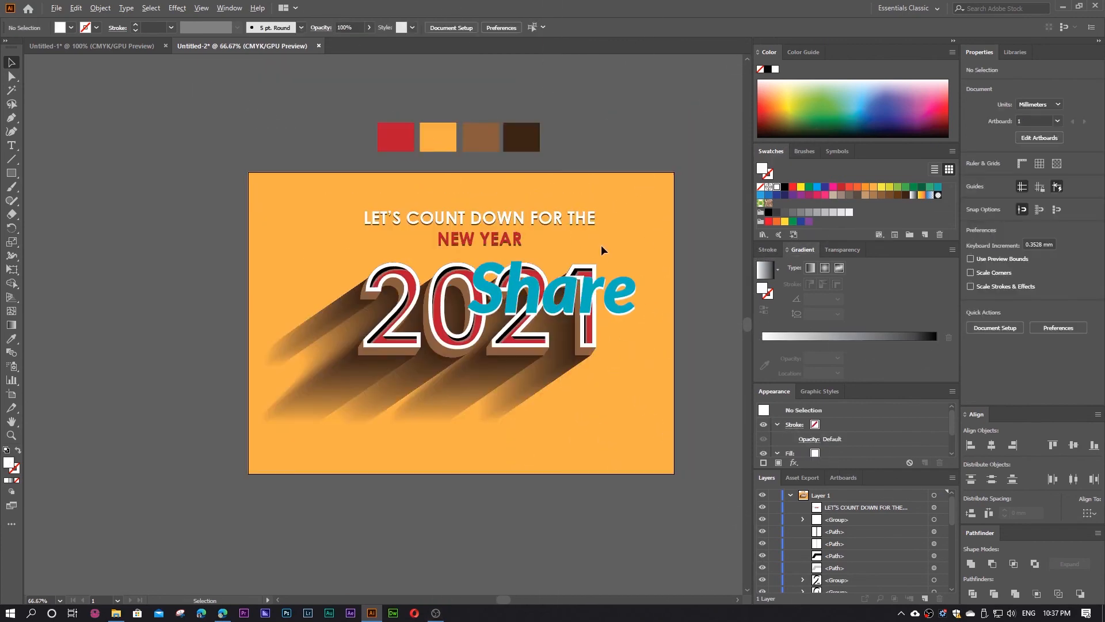
drag(615, 315, 599, 297)
key(ctrl+a)
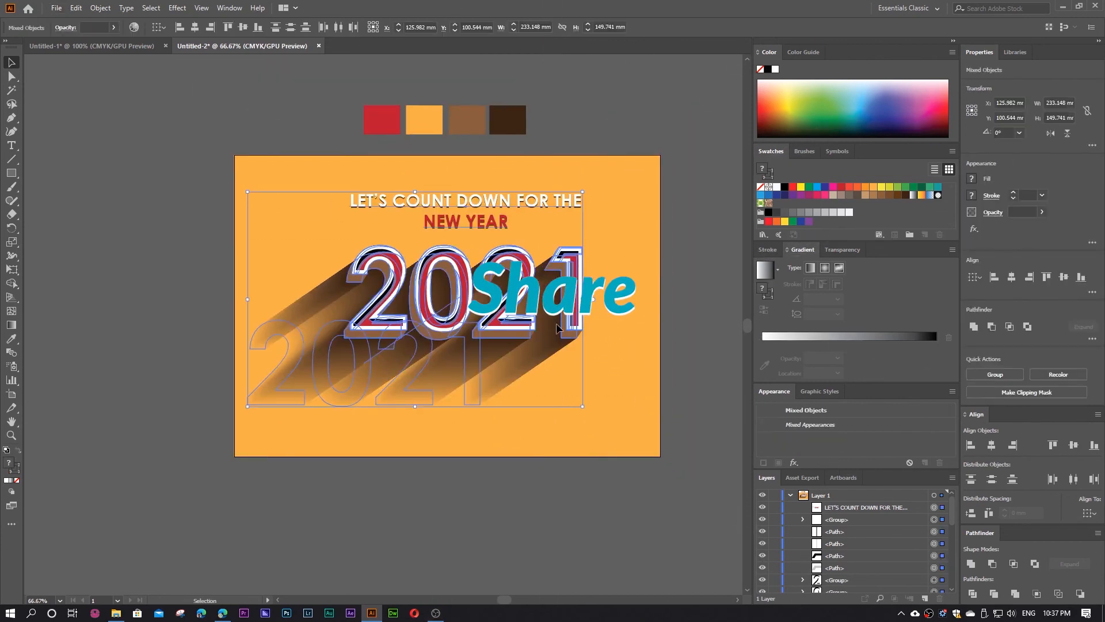
drag(521, 305, 532, 315)
click(700, 281)
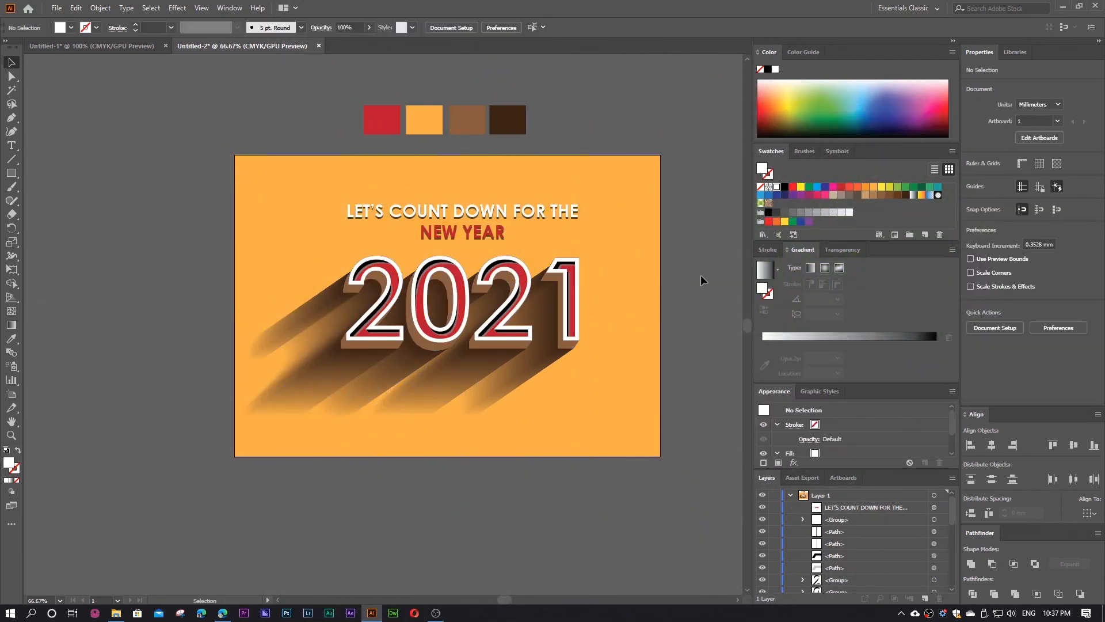